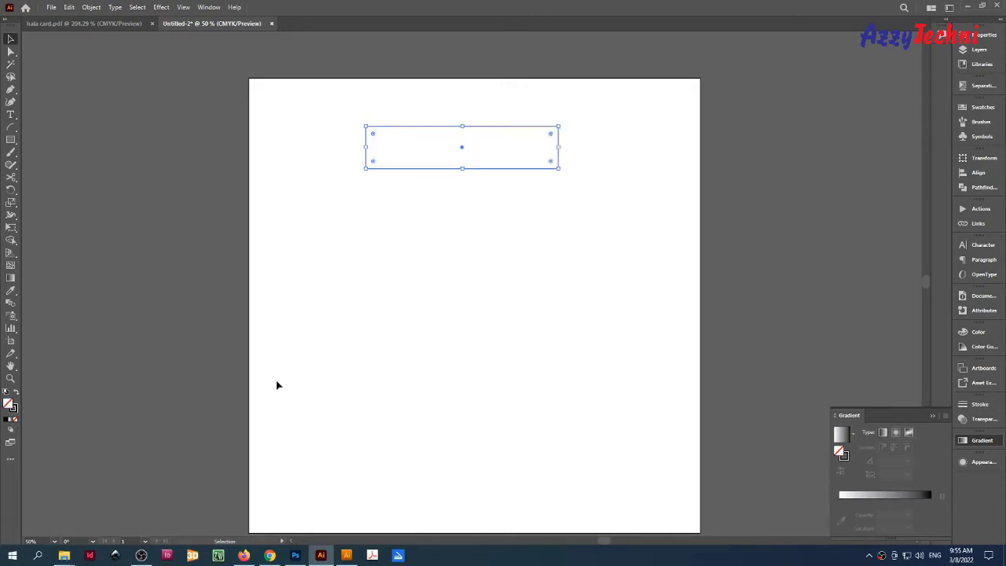
Apply the red swatch to the rectangle's stroke, keeping its fill empty.
click(968, 108)
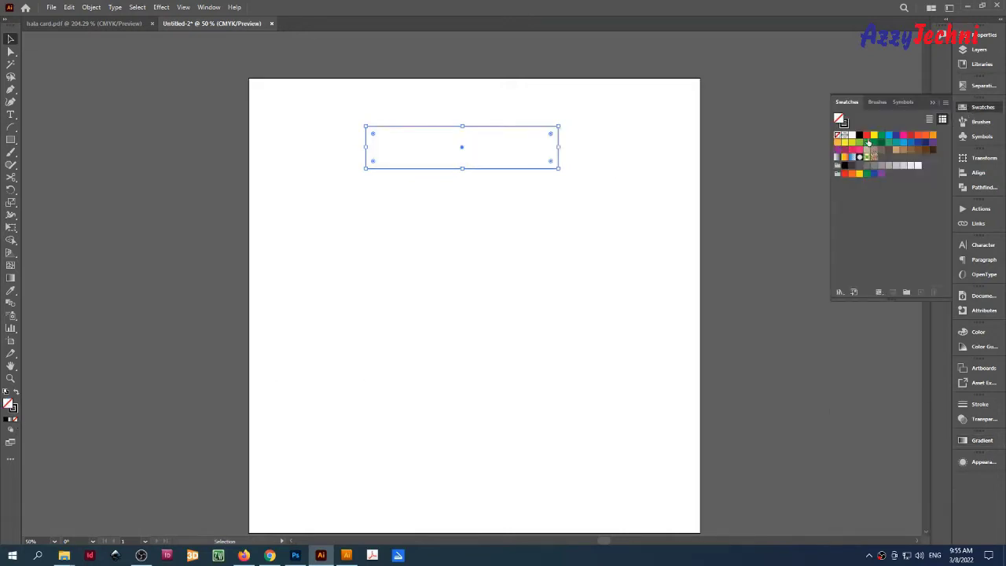
key(x)
click(867, 136)
Duplicate the red rectangle downward twice to make an edge-to-edge stack of three.
click(489, 208)
drag(489, 208, 523, 280)
mouse_move(477, 166)
mouse_down()
mouse_move(553, 225)
mouse_move(534, 198)
mouse_up()
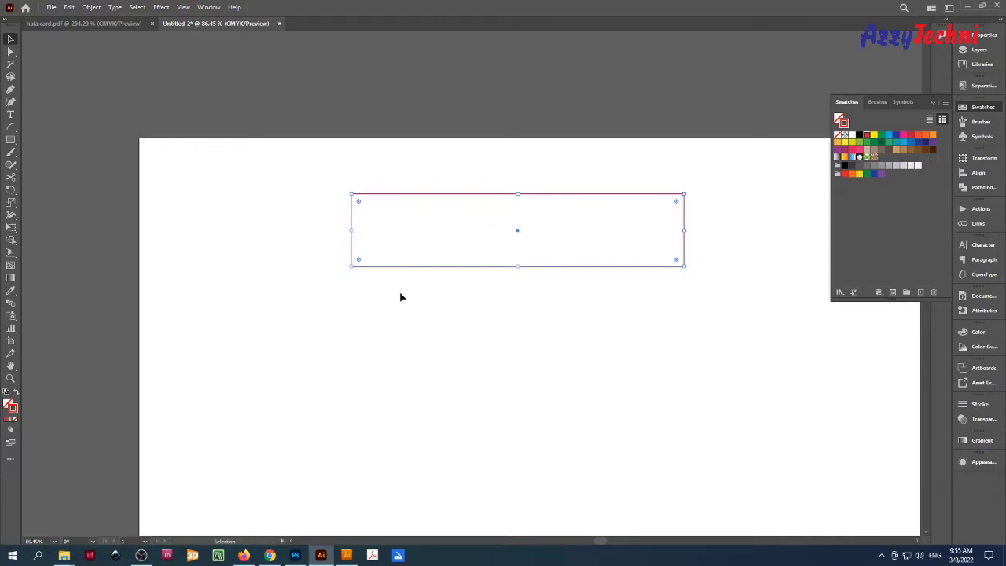
drag(573, 198, 572, 274)
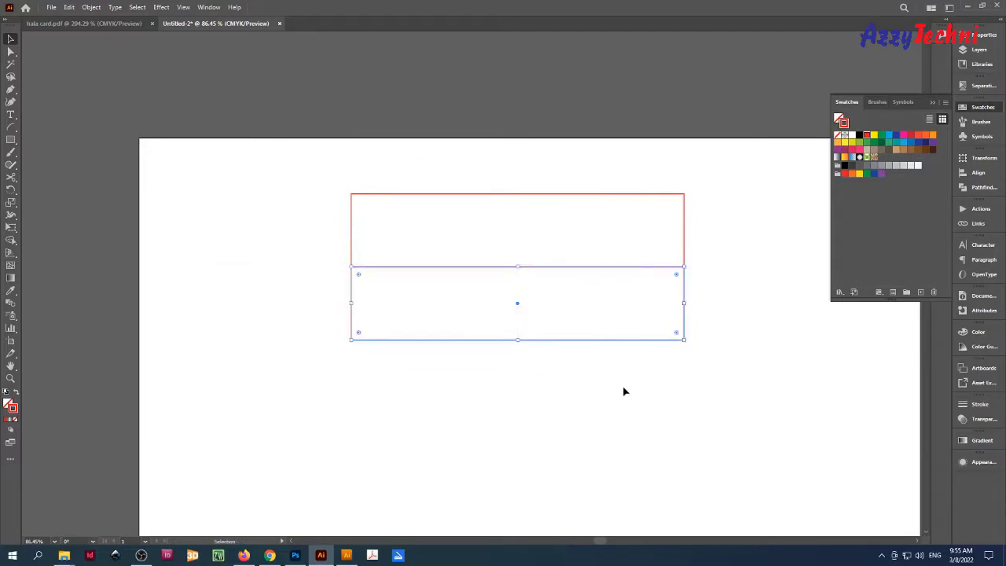
scroll(586, 283, down, 2)
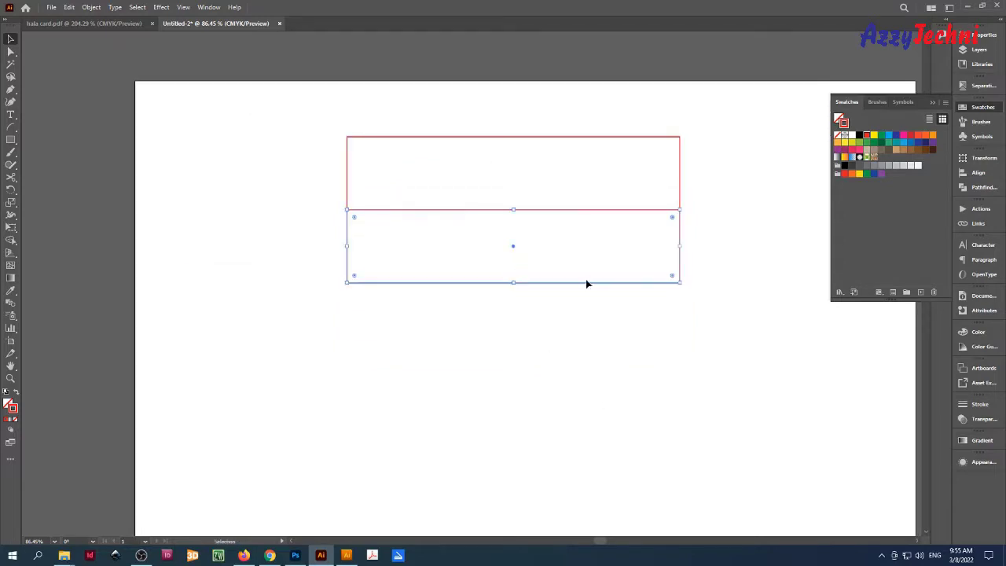
drag(586, 286, 581, 356)
Set the lowest rectangle's height to 16.5 cm, extending it downward from its upper edge.
click(962, 45)
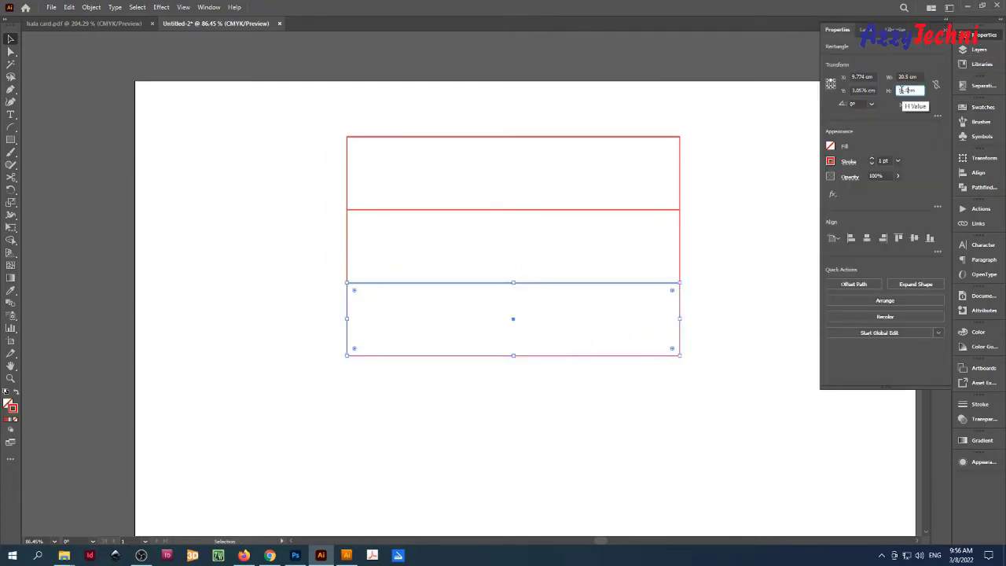
key(Return)
click(735, 341)
Stack edge-to-edge copies of the 4.5 cm strip, the 16.5 cm panel and another 4.5 cm strip below the large panel.
key(z)
drag(591, 399, 533, 307)
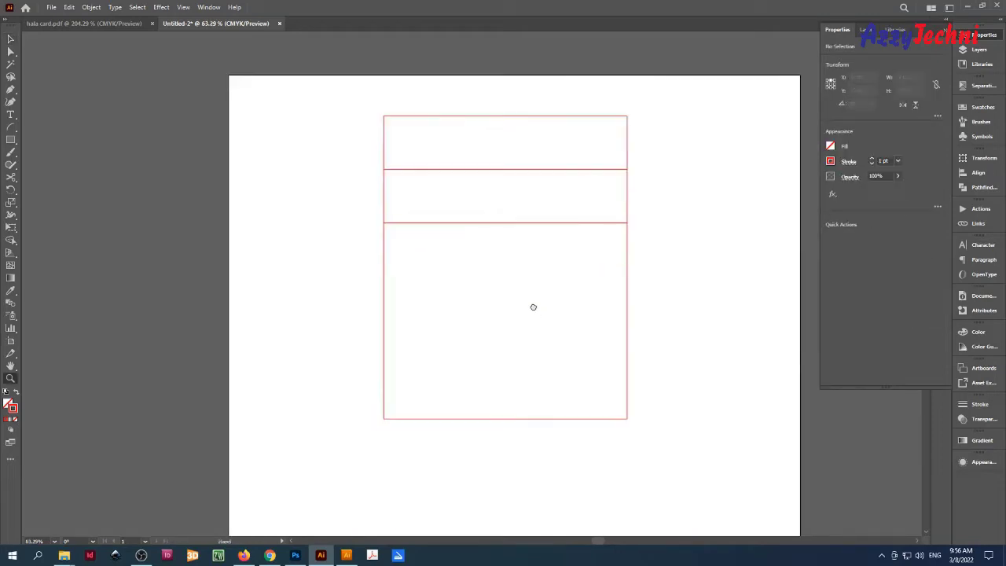
key(v)
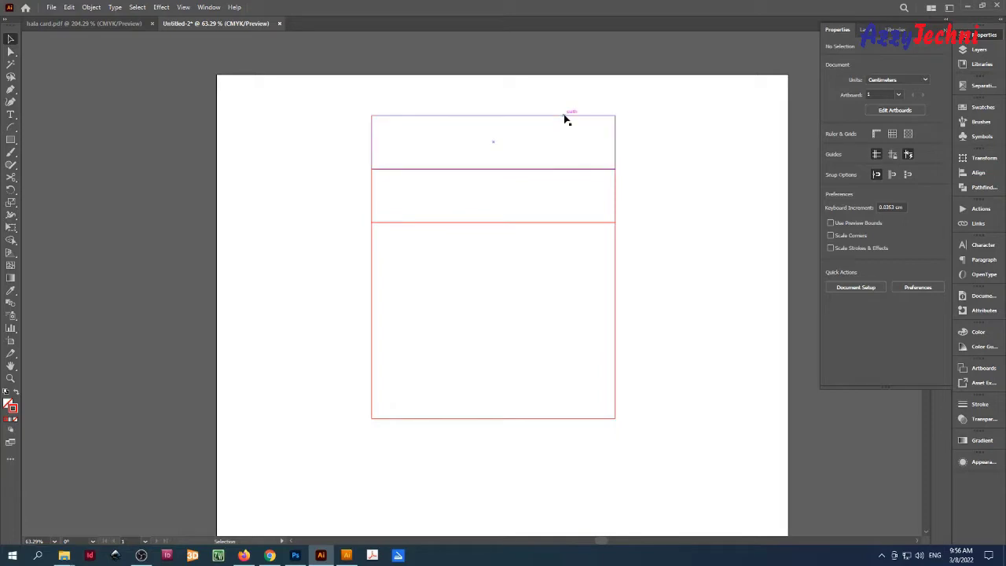
drag(566, 117, 535, 311)
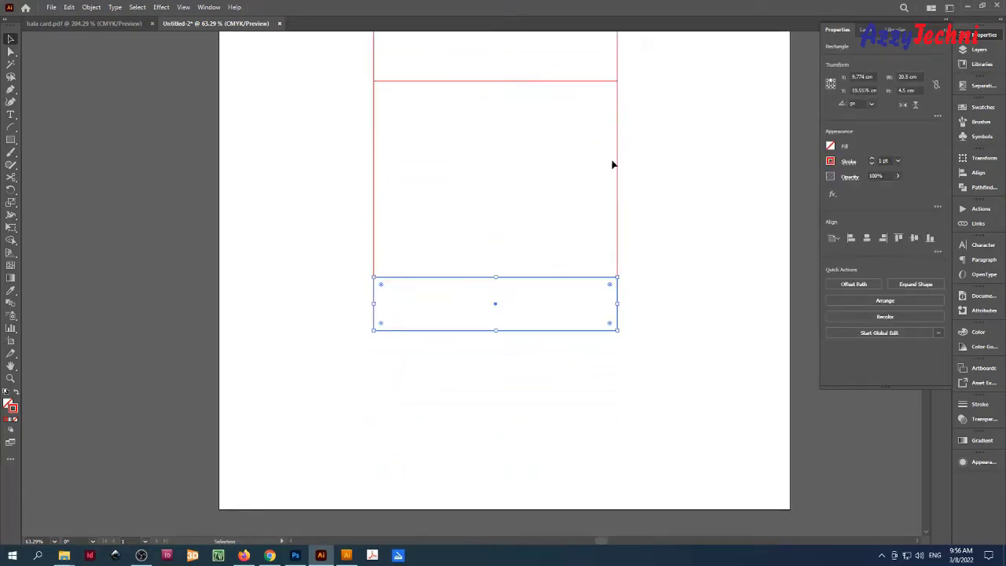
drag(618, 277, 640, 328)
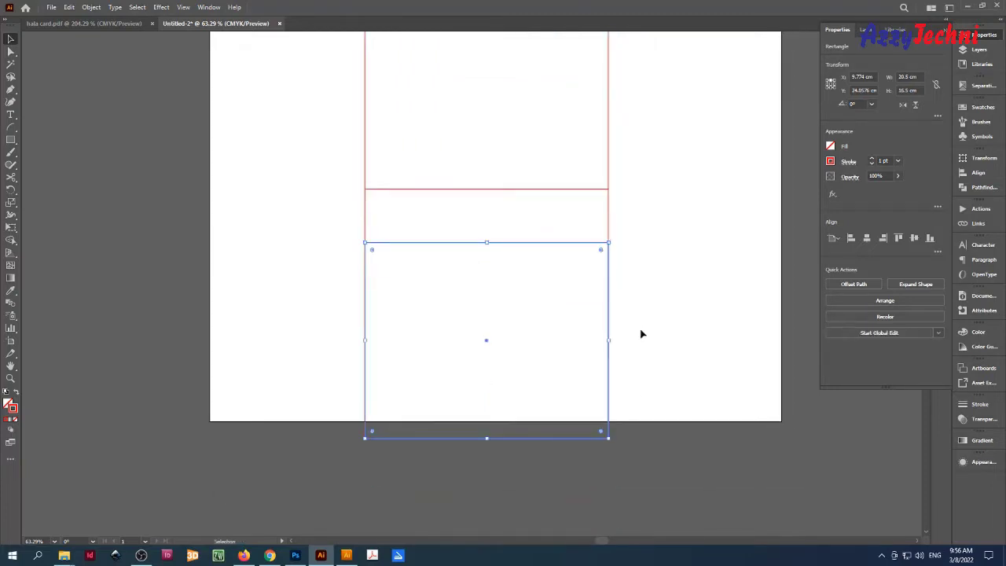
drag(608, 242, 608, 492)
Set the lowest strip's width to 9 cm, keeping it centred under the panel.
drag(669, 461, 645, 409)
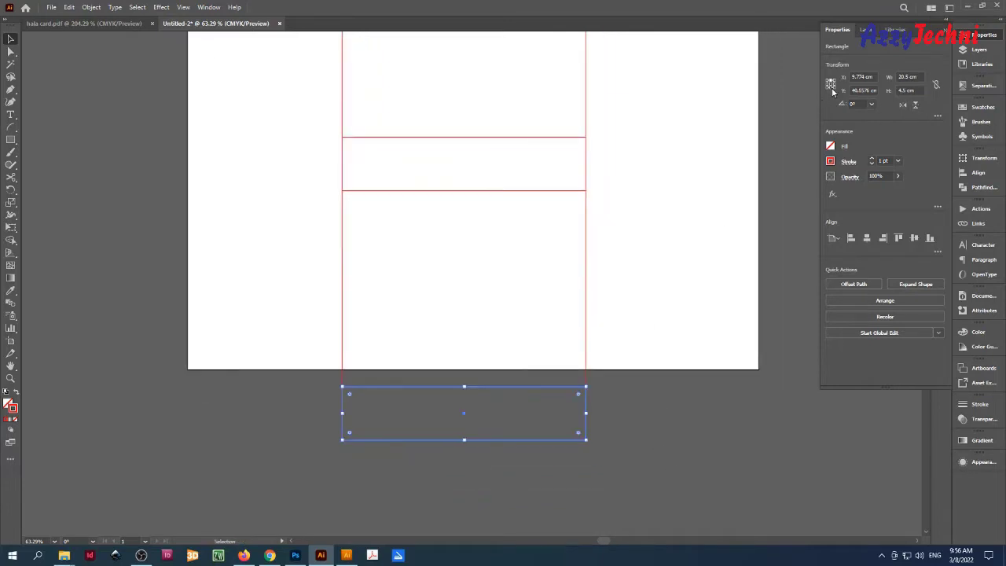
click(900, 76)
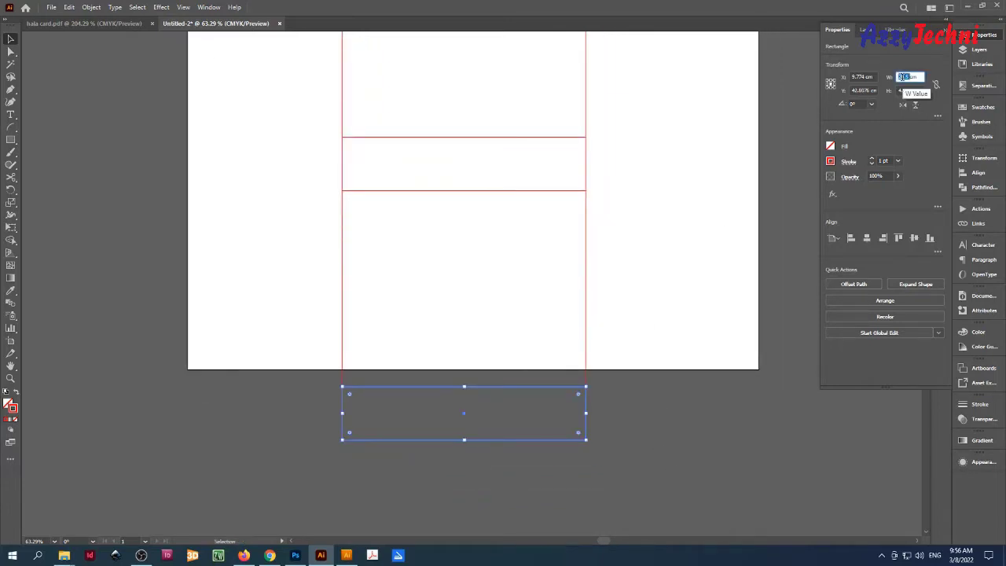
text(8)
key(Return)
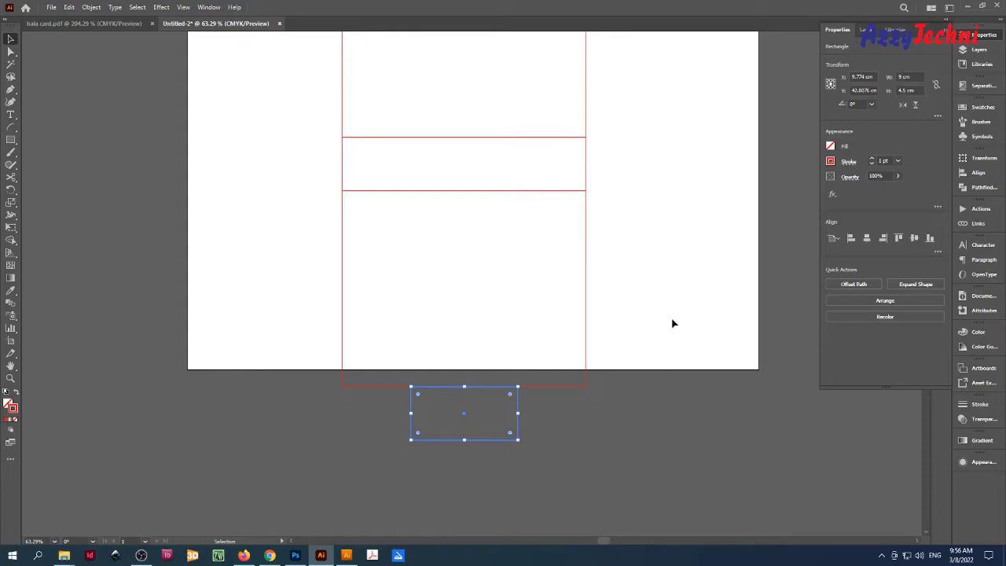
click(673, 323)
Extend the artboard's lower edge downward so that it encloses the 9 cm flap.
key(shift+o)
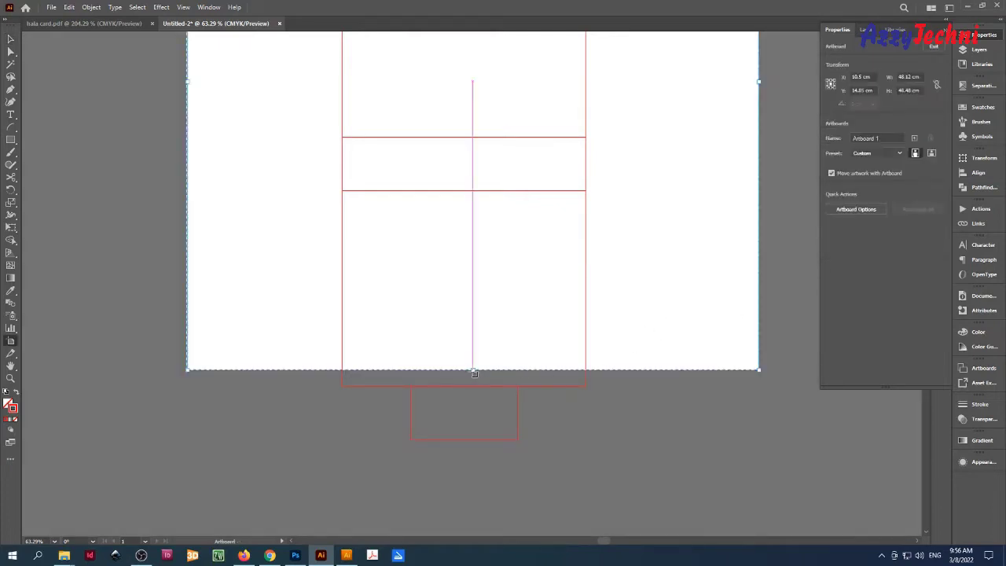
drag(473, 370, 468, 469)
key(v)
Round the two lower corners of the 9 cm flap to a radius of about 0.5 cm.
key(z)
drag(465, 426, 594, 460)
key(a)
drag(281, 433, 677, 490)
drag(595, 454, 586, 447)
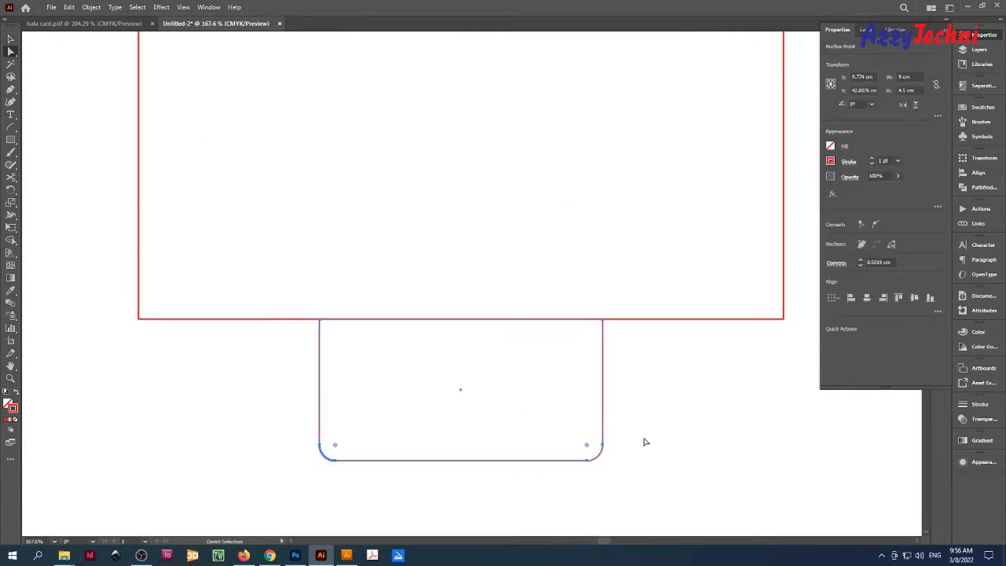
click(710, 429)
Create a 2.5 x 2.5 cm circle above the rounded flap.
key(z)
drag(657, 464, 562, 431)
key(l)
click(562, 430)
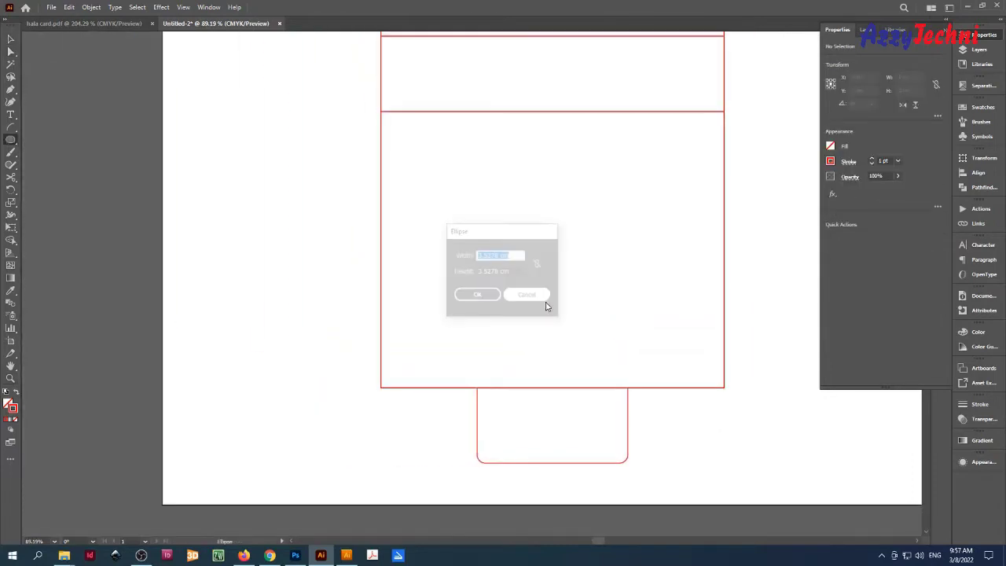
text(2.5)
key(Tab)
text(2.5)
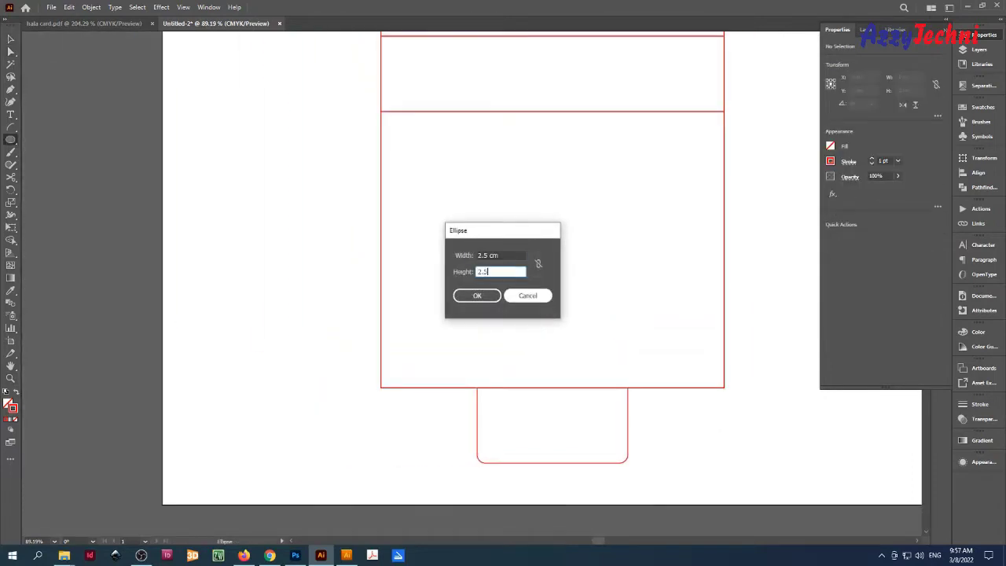
key(Return)
Centre the circle horizontally on the rounded flap and move it down so its centre sits on the flap's upper edge.
key(v)
shift+click(629, 410)
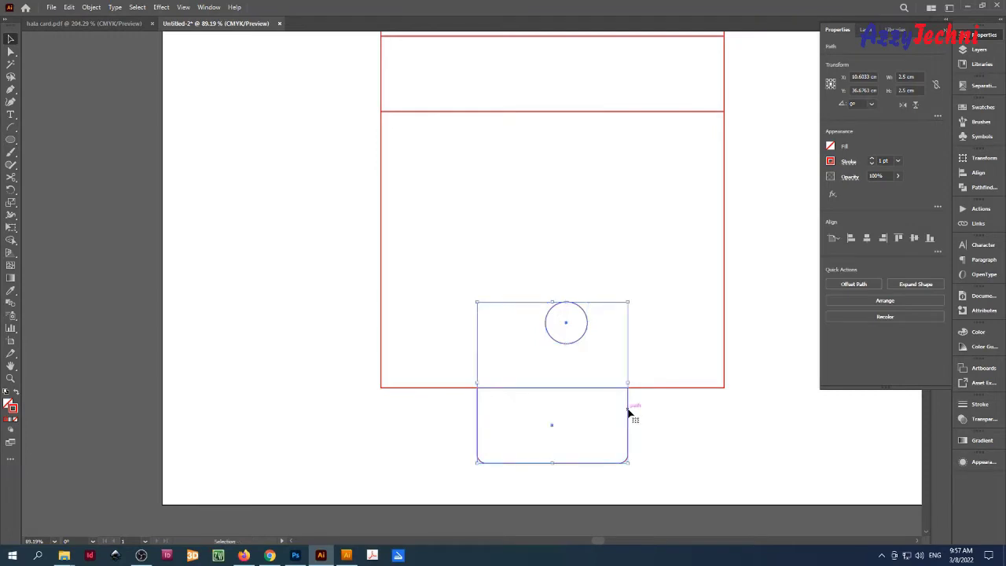
click(629, 411)
click(867, 238)
click(600, 451)
scroll(600, 451, up, 4)
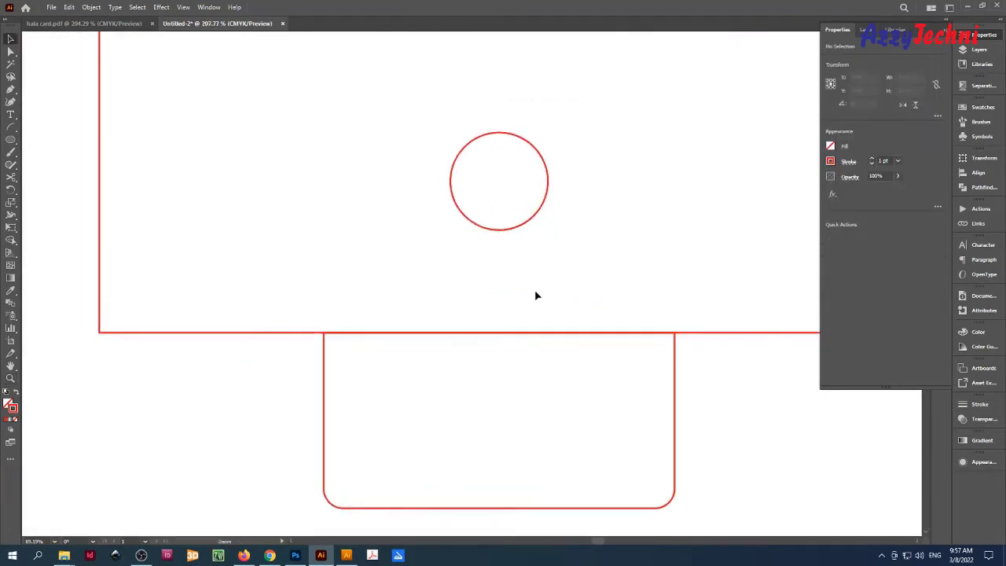
drag(524, 225, 519, 381)
Delete the circle's top anchor point so only the lower half remains as a thumb notch.
key(ctrl+space)
drag(581, 388, 514, 351)
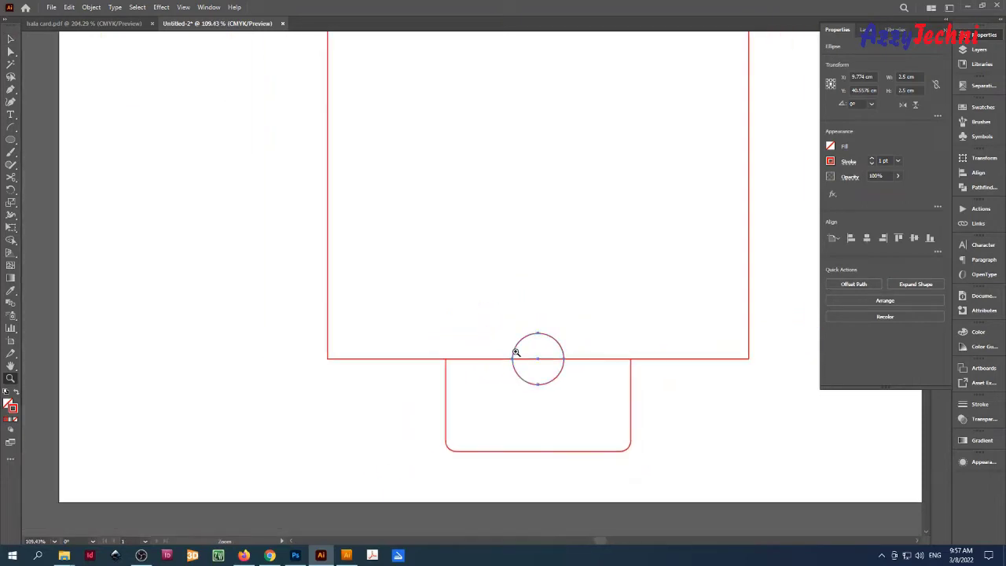
key(space)
drag(581, 393, 575, 376)
key(a)
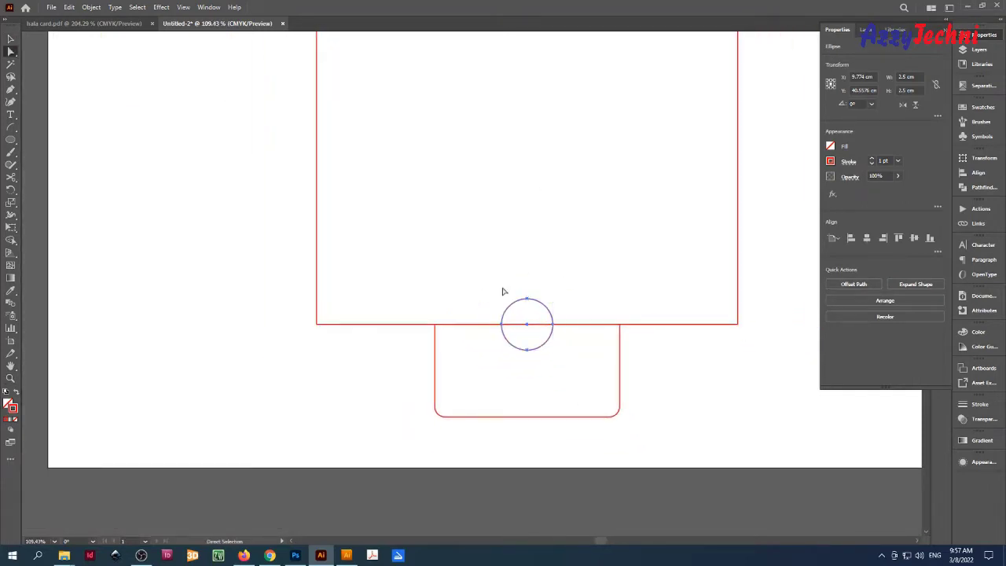
drag(480, 279, 574, 317)
key(Delete)
Copy the topmost 4.5 cm strip to the right of the upper large panel and rotate it to 270°.
key(ctrl+space)
drag(595, 390, 564, 375)
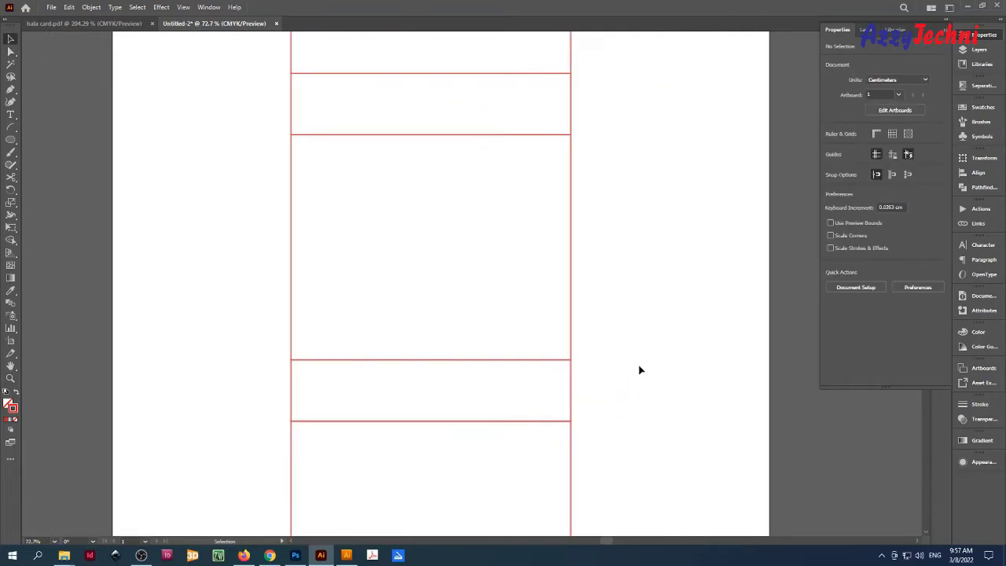
drag(670, 329, 539, 272)
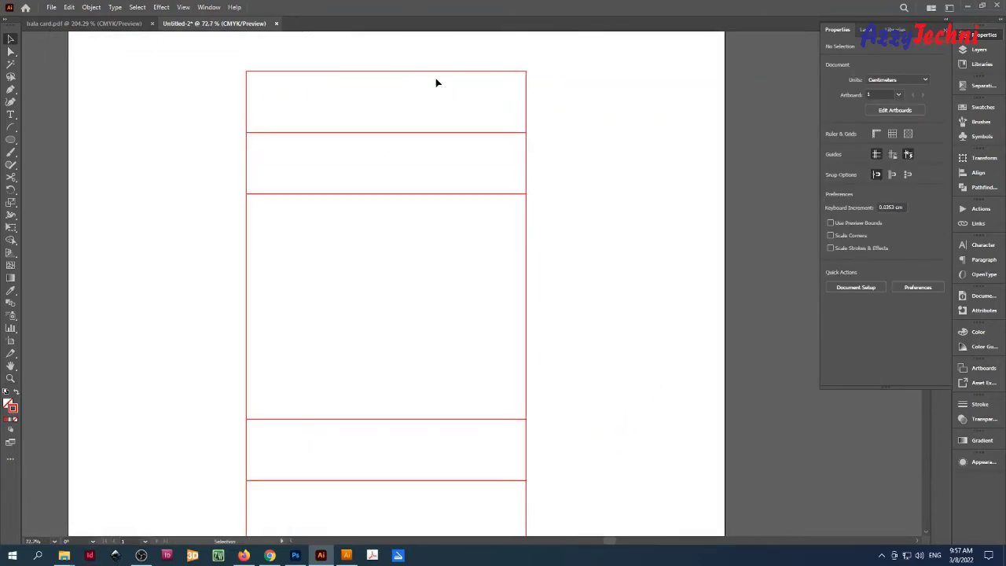
drag(386, 72, 605, 274)
drag(756, 275, 685, 443)
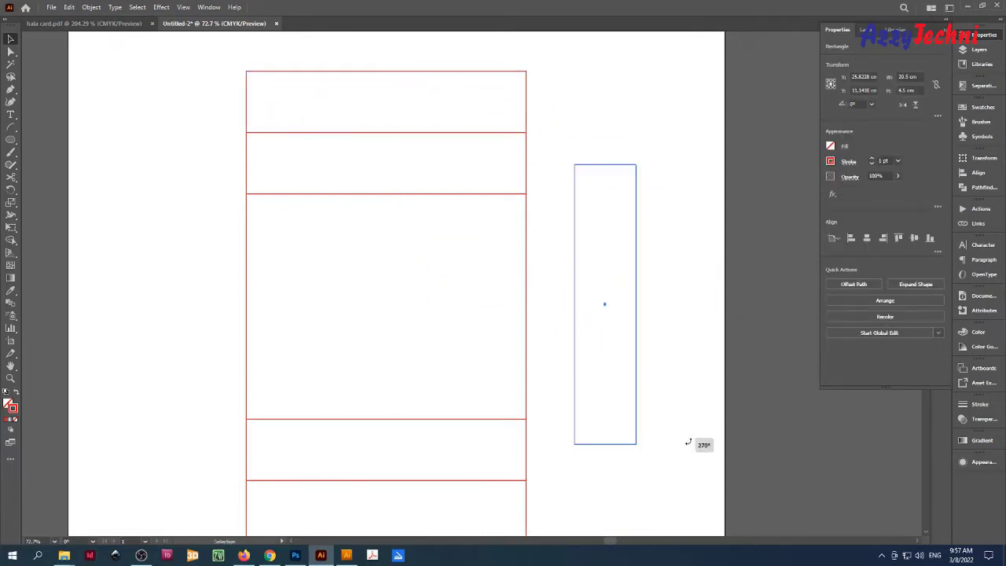
Snap the rotated strip to the upper large panel's right edge and shorten it to the panel's 16.5 cm height.
key(ctrl+space)
drag(515, 223, 589, 148)
drag(649, 127, 564, 182)
scroll(534, 251, down, 2)
scroll(601, 330, down, 3)
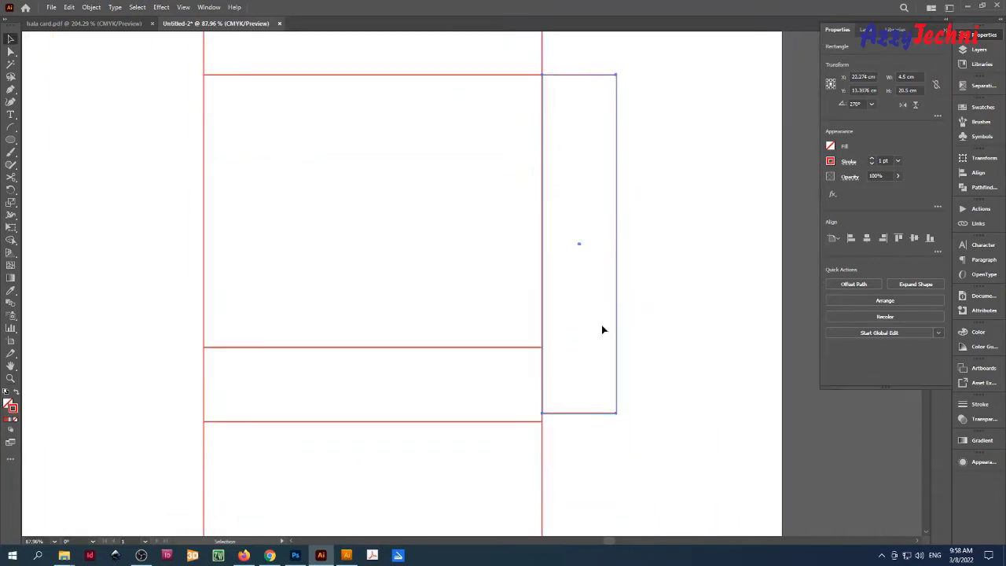
drag(580, 412, 579, 346)
click(657, 268)
Duplicate the side strip against its outer edge and set the copy's width to 0.5 cm.
drag(658, 267, 644, 291)
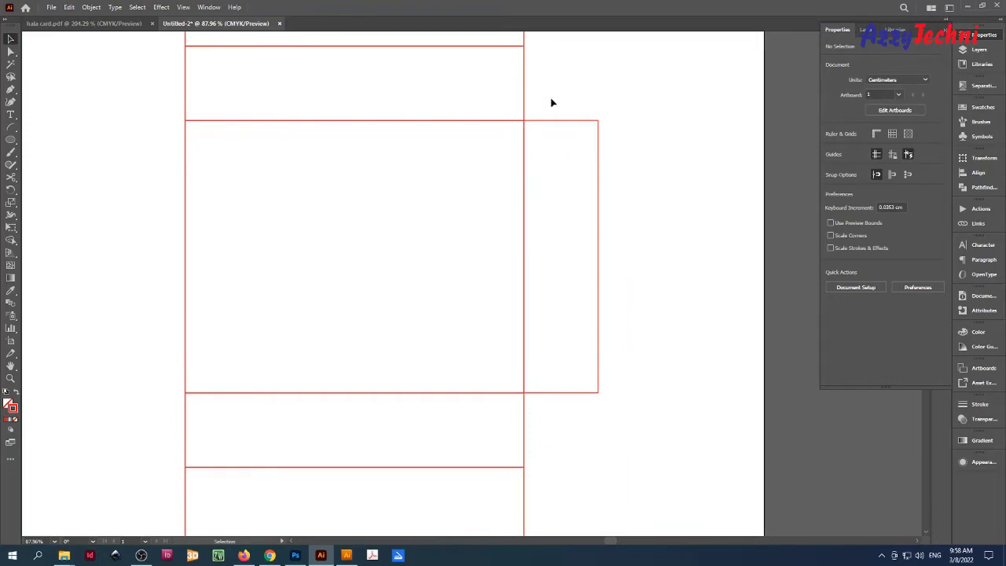
drag(552, 121, 629, 125)
click(902, 76)
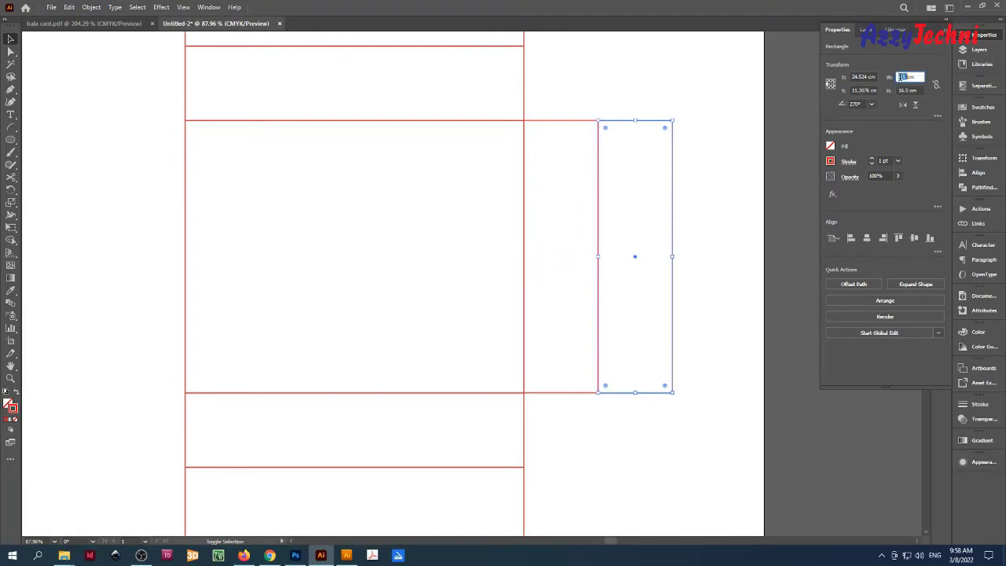
key(Return)
click(687, 326)
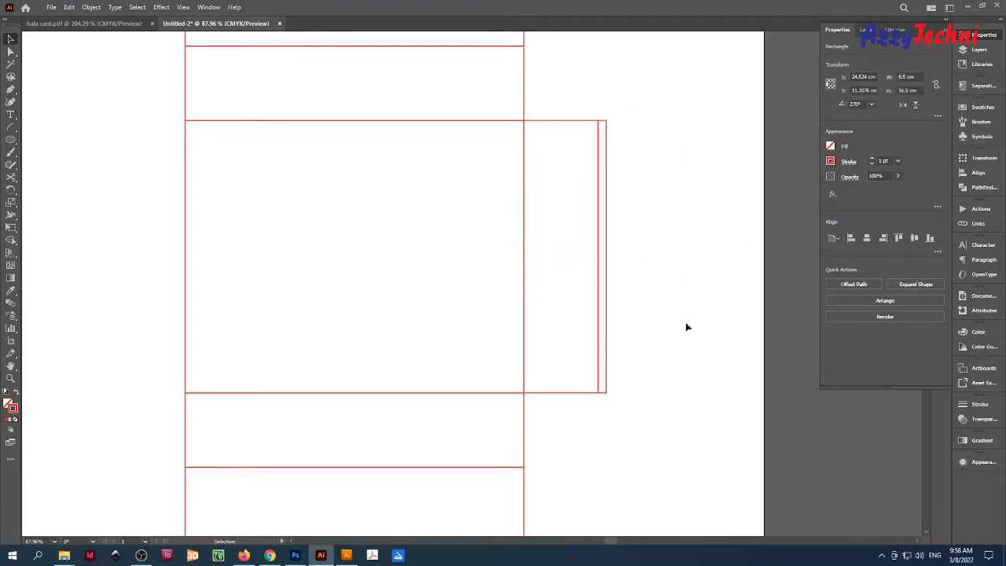
Place a copy of the 4.5 cm wide side strip against the outer edge of the 0.5 cm strip.
key(ctrl+space)
drag(644, 305, 692, 318)
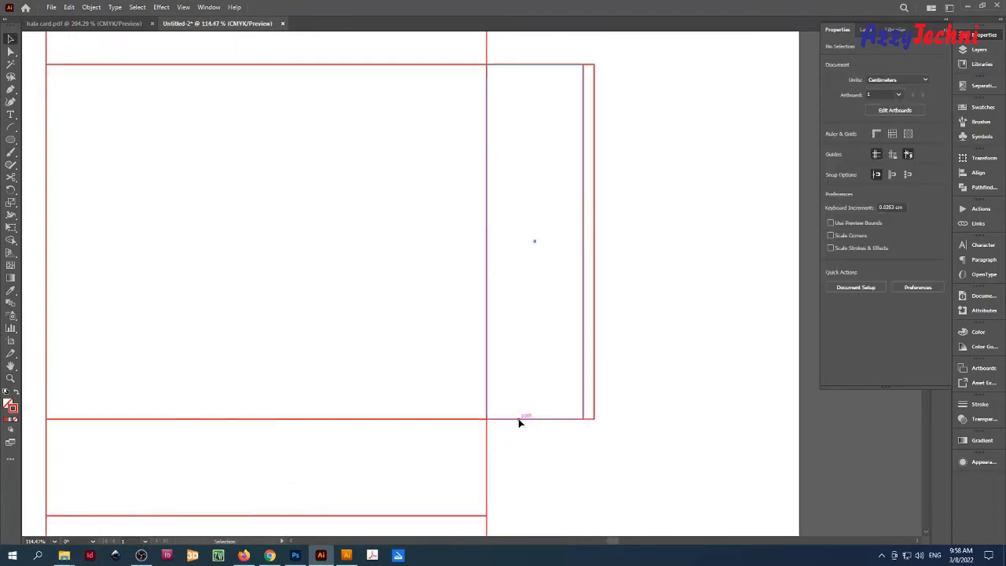
drag(519, 423, 626, 420)
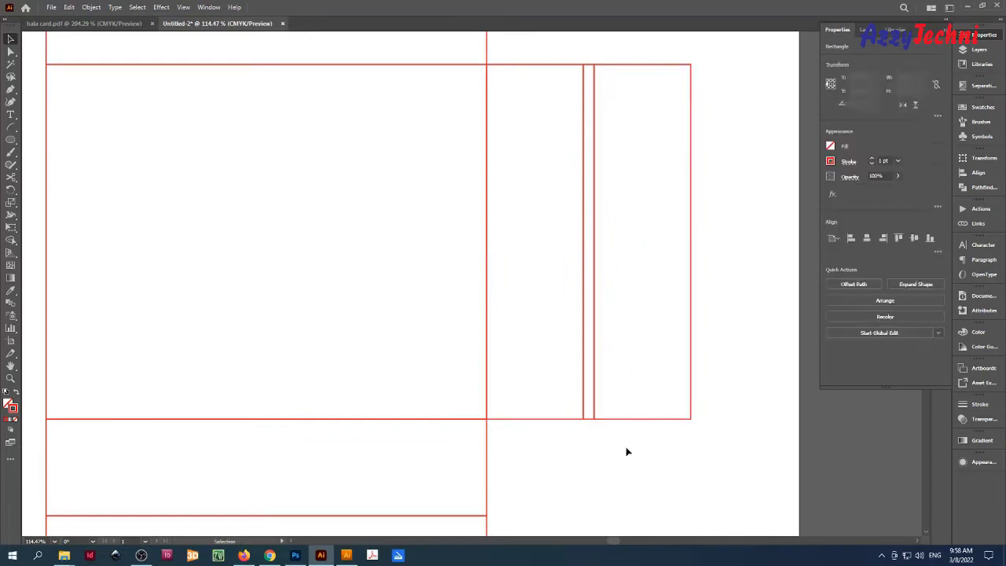
click(626, 451)
Duplicate the horizontal strip between the two large panels to the right, flush with its right edge.
key(ctrl+space)
drag(648, 458, 587, 437)
key(space)
drag(684, 455, 646, 320)
key(ctrl+space)
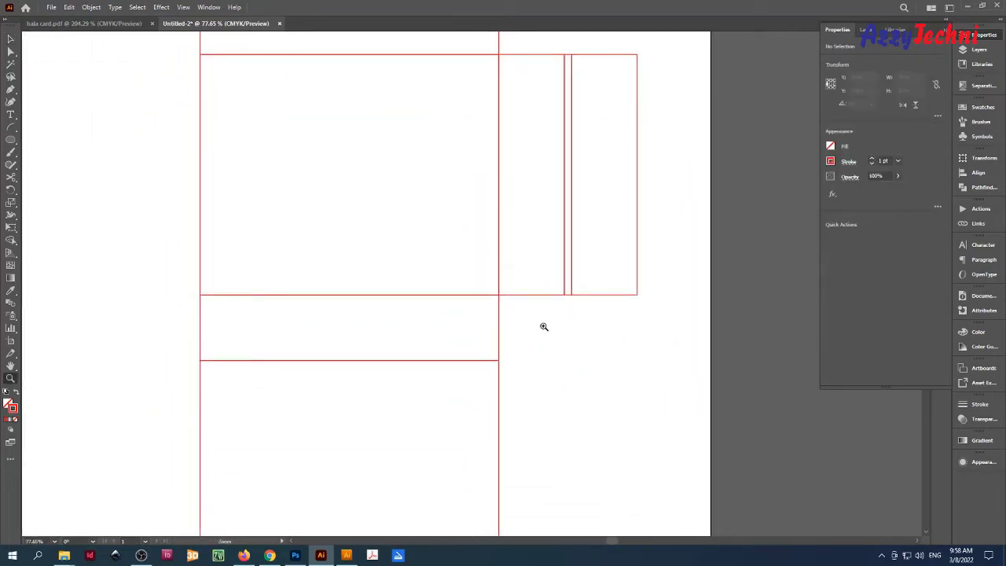
click(543, 326)
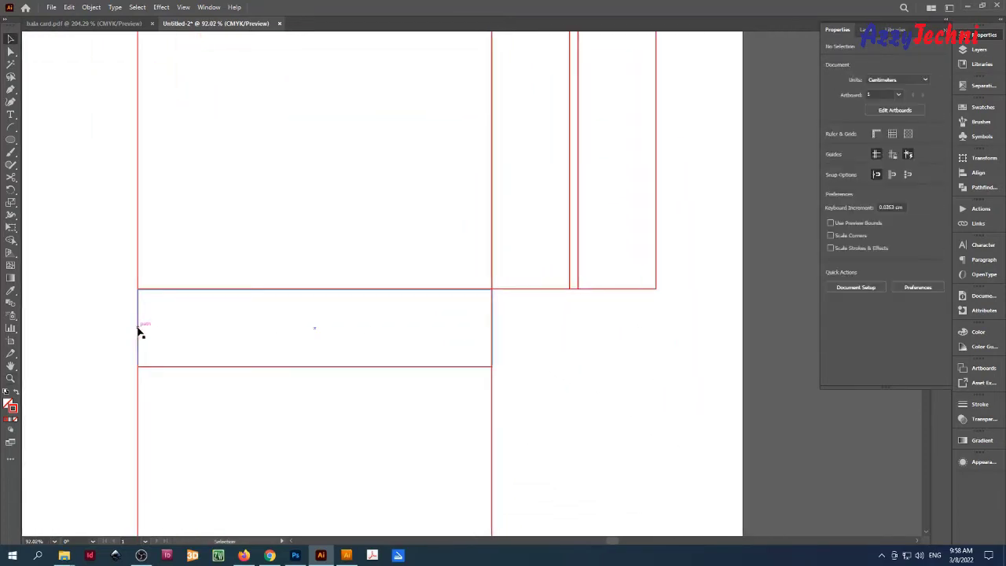
drag(140, 332, 492, 330)
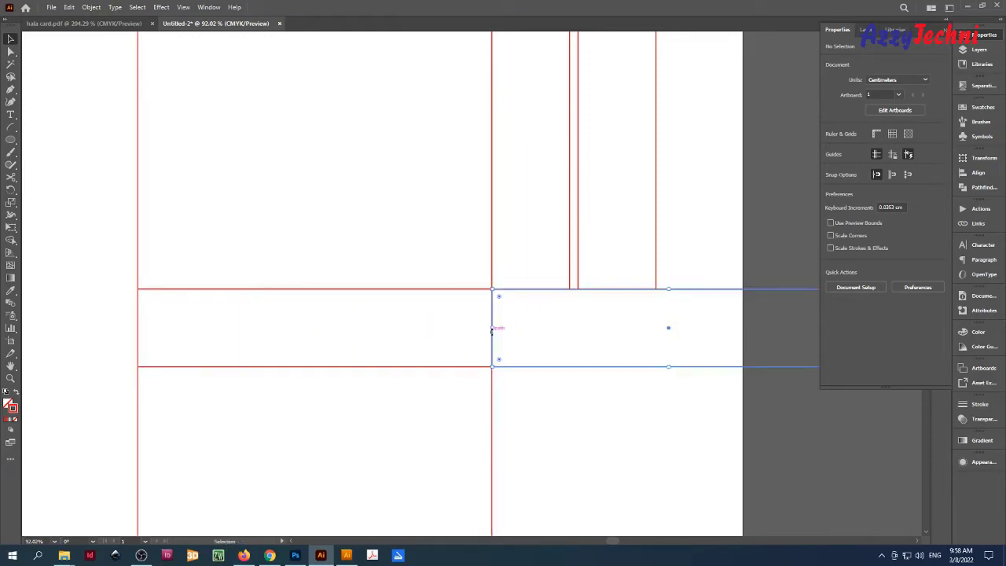
Reduce the copied strip's width to about 3.5 cm, keeping its left edge attached to the original strip.
drag(650, 259, 550, 288)
double_click(903, 76)
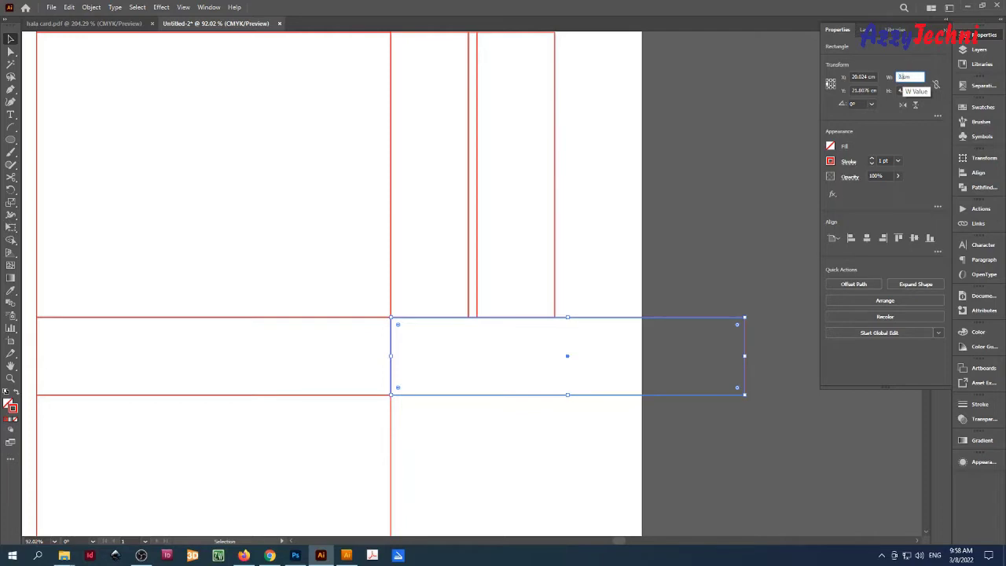
key(Return)
click(525, 367)
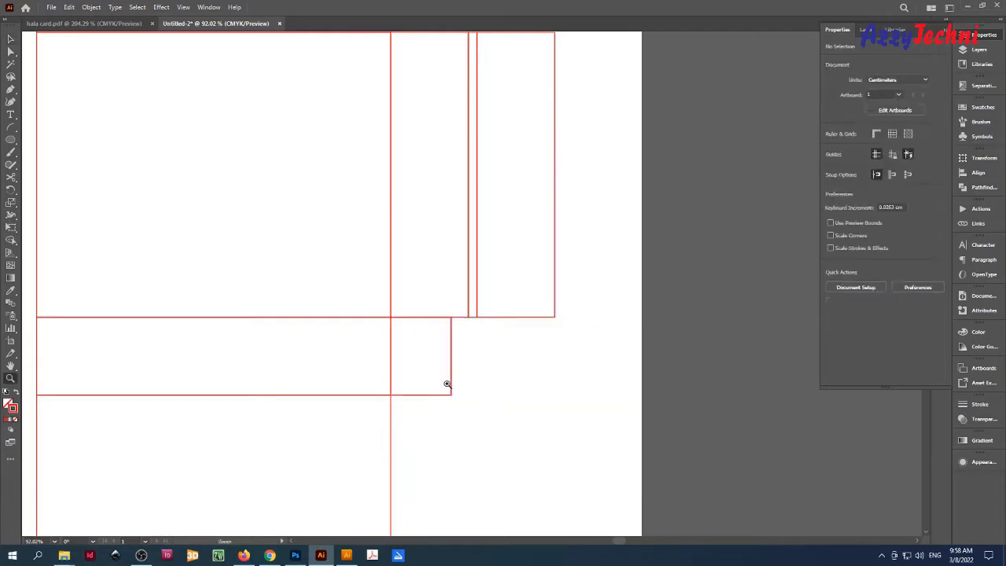
Isolate the small 3.5 cm wide flap and add an anchor point on its upper edge, about 0.2 cm from the fold-side corner.
drag(430, 351, 602, 363)
click(493, 339)
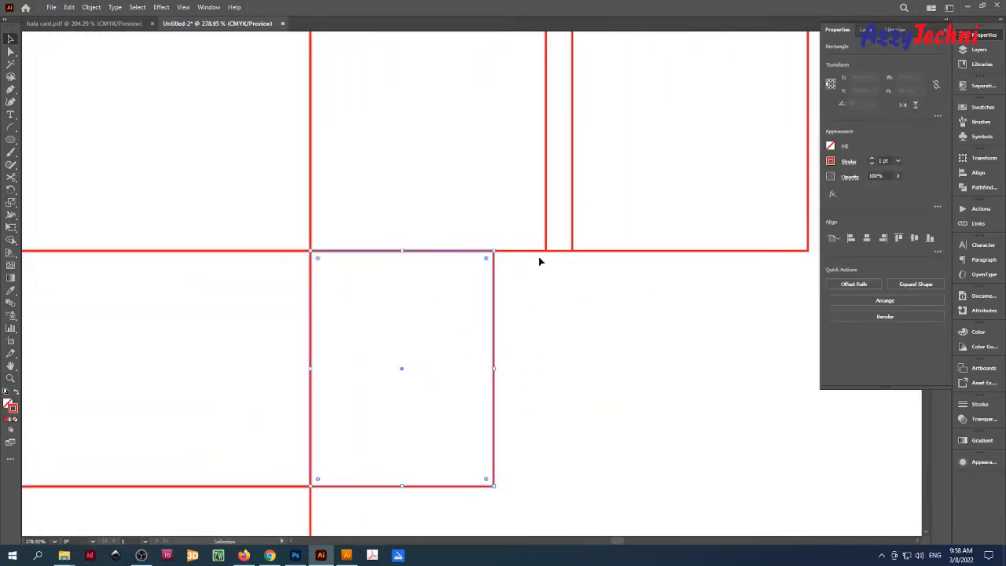
key(ctrl+space)
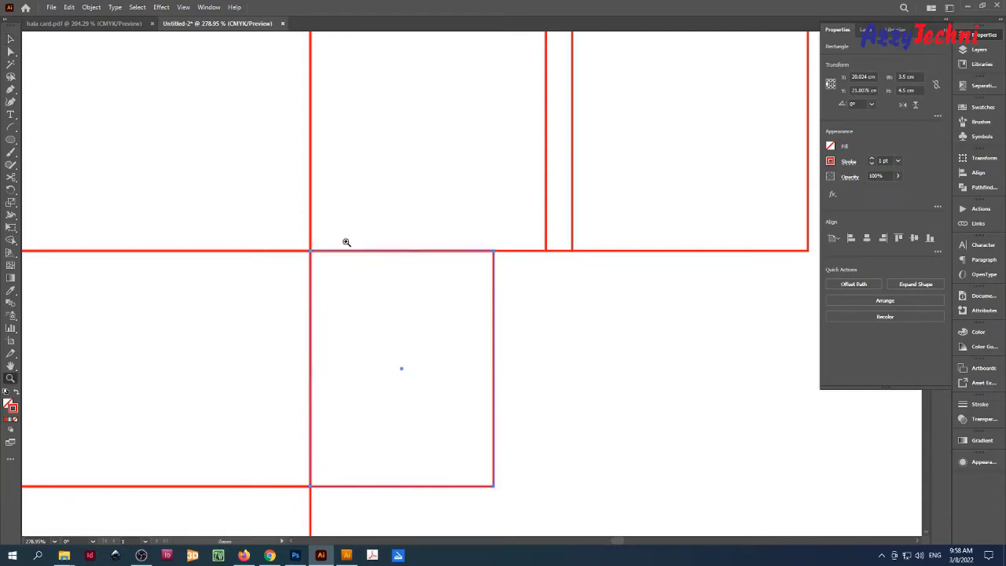
drag(346, 243, 437, 251)
double_click(591, 287)
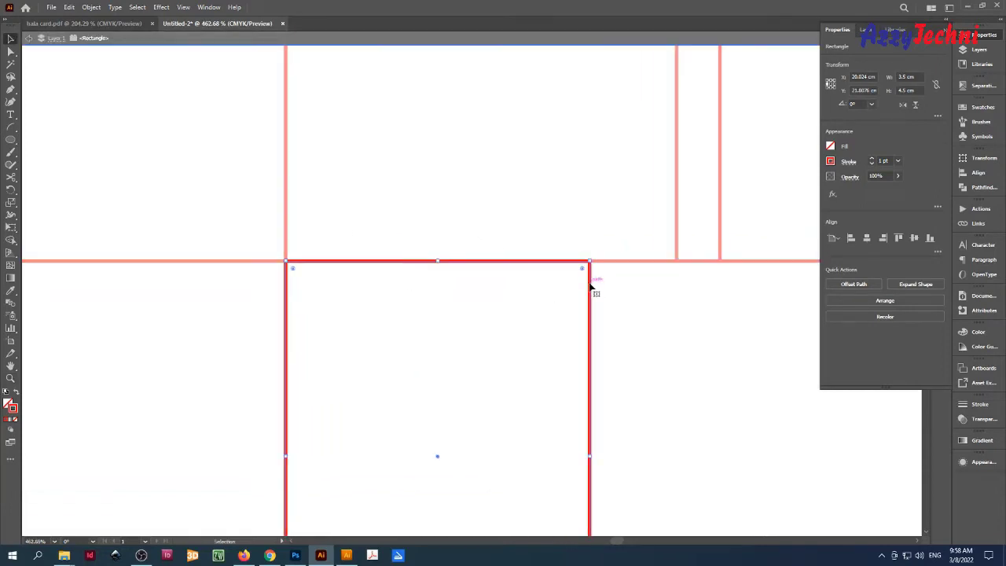
key(ctrl+space)
drag(248, 211, 356, 259)
key(plus)
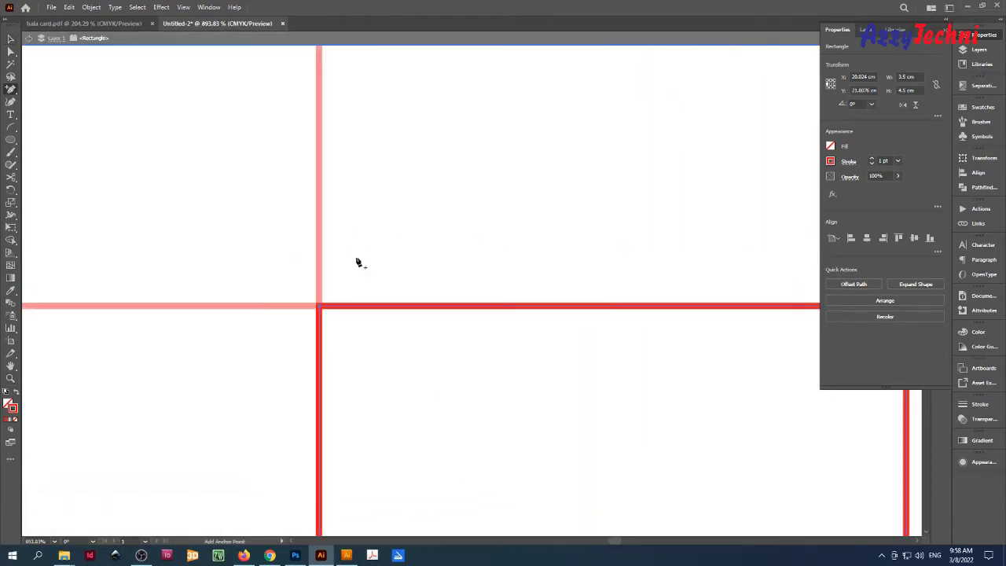
click(355, 307)
key(a)
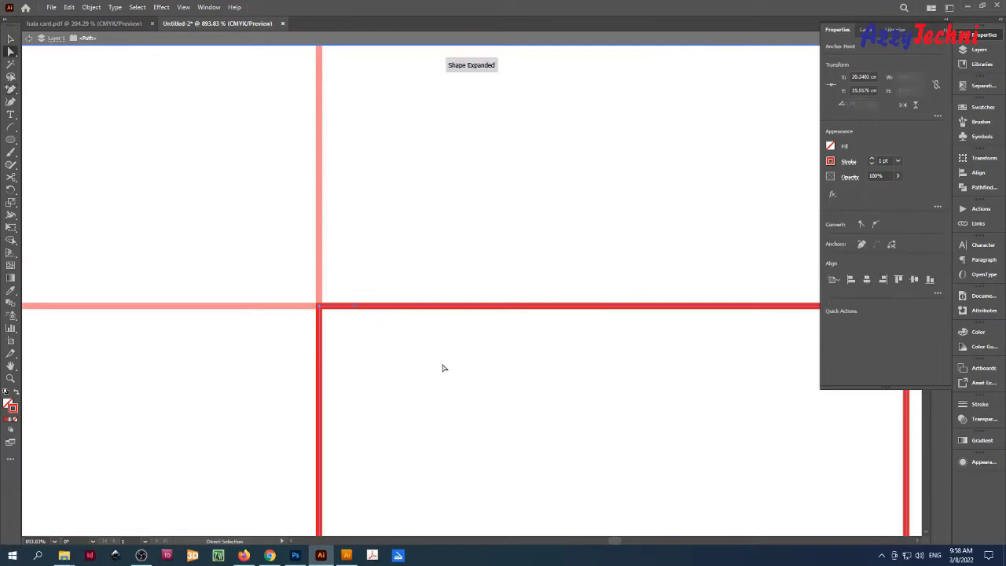
Try lowering the small flap's upper edge by 0.3 cm while keeping its fold-side corner fixed, and undo the move.
key(ctrl+space)
drag(463, 361, 398, 333)
drag(748, 335, 319, 309)
key(Return)
text(0)
key(Tab)
text(.3)
key(Return)
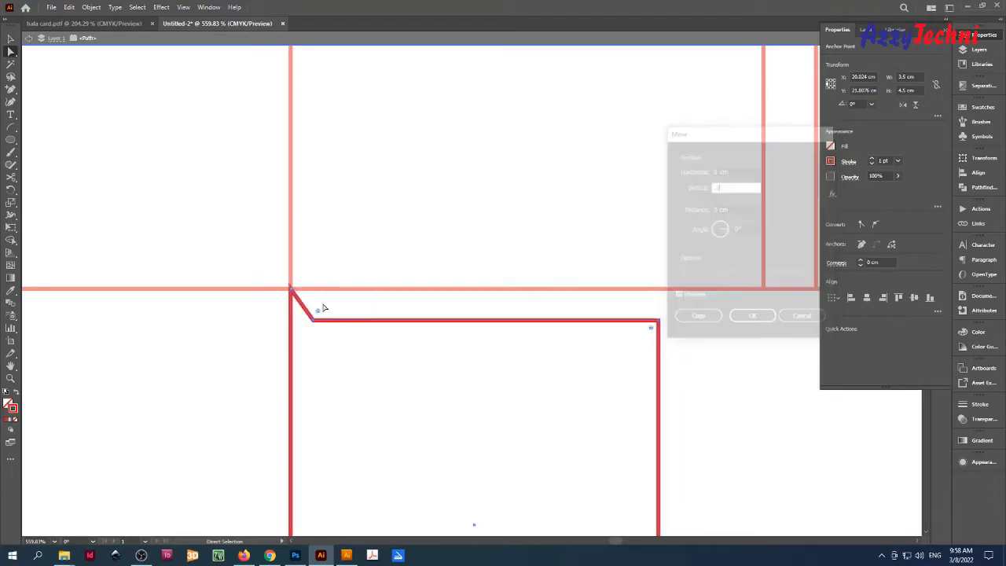
key(ctrl+z)
Lower the small flap's upper edge by about 0.2 cm, leaving a slanted transition to the fold-side corner, and exit isolation.
drag(669, 269, 305, 306)
key(Return)
key(Tab)
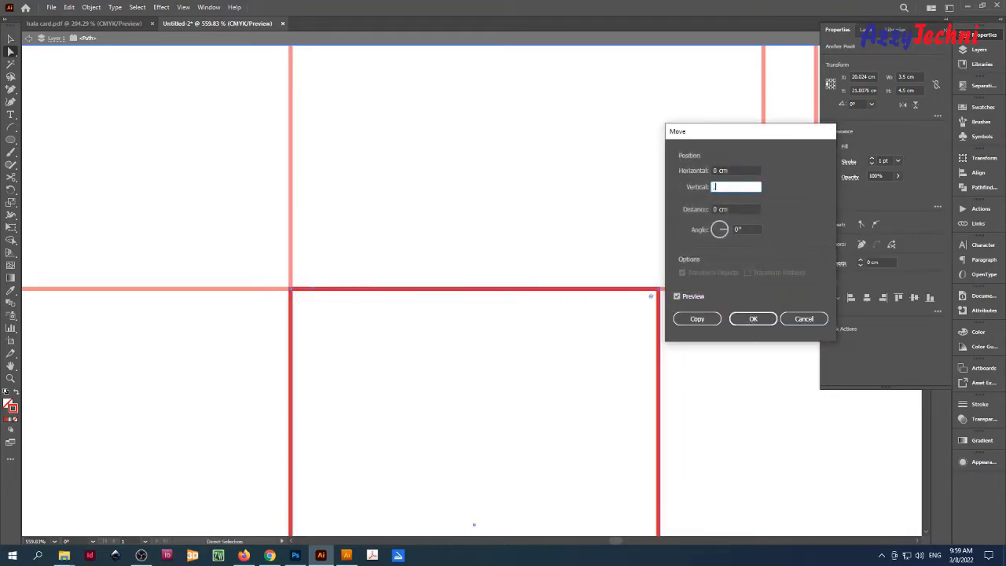
text(.3)
key(Return)
click(377, 336)
scroll(378, 337, down, 6)
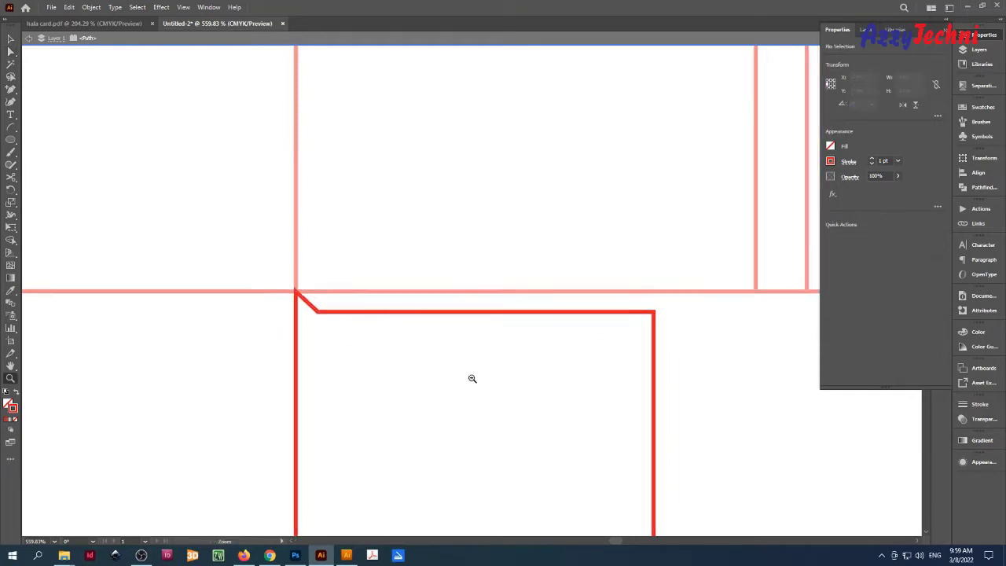
key(v)
Duplicate the outermost side strip against its outer edge and resize the copy to a tab 0.5 cm wide and 4.5 cm high.
scroll(495, 409, down, 3)
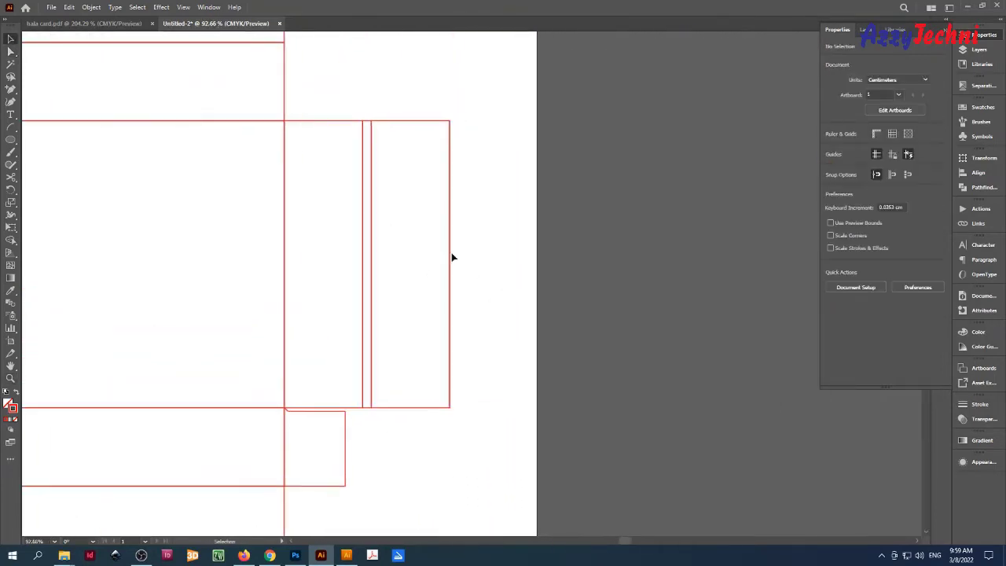
drag(451, 256, 528, 263)
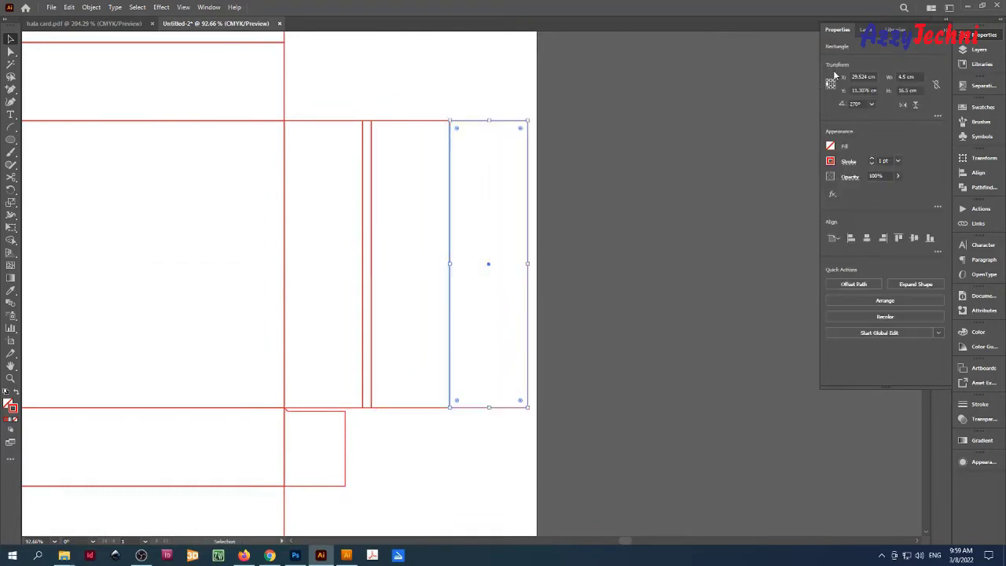
double_click(902, 77)
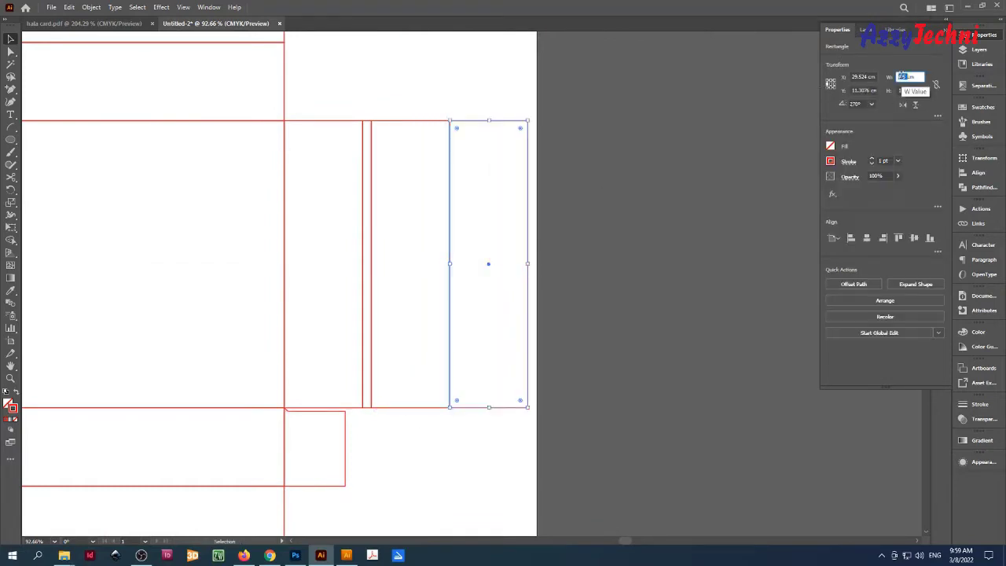
text(.5)
key(Return)
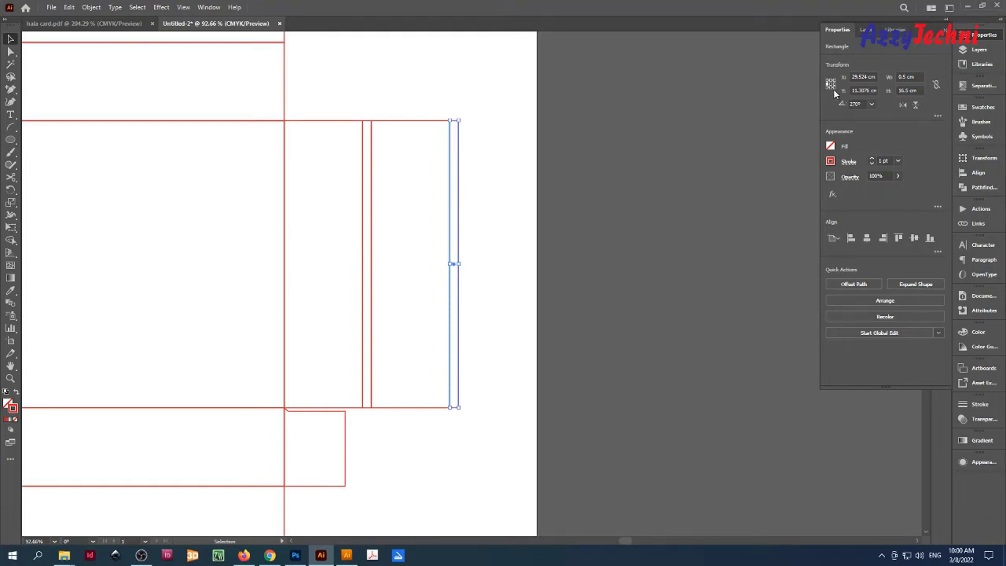
double_click(903, 90)
text(4.)
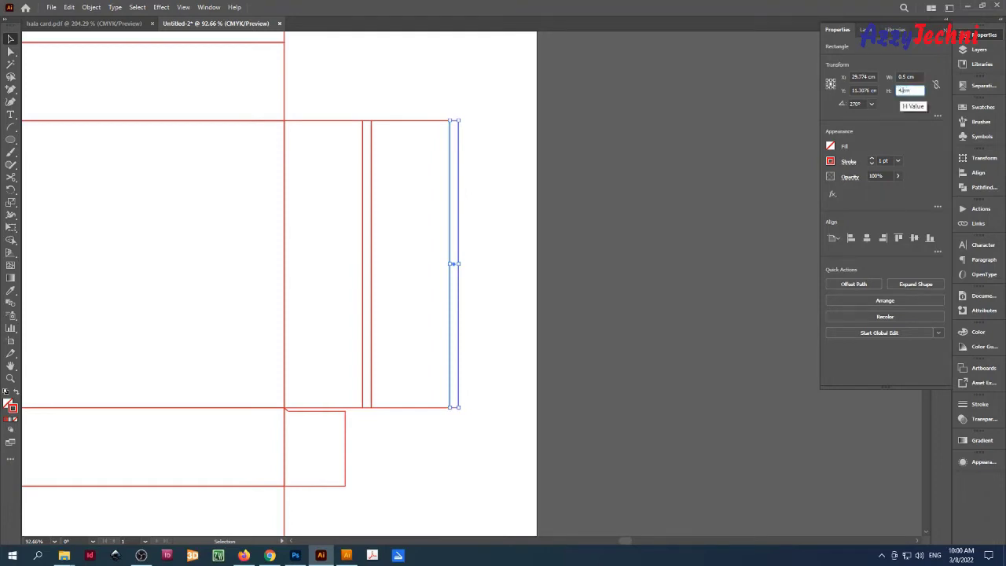
text(5)
key(Return)
click(505, 296)
Try moving the tab's upper edge down by 0.1 cm at the outer corner, and undo the move.
key(z)
drag(446, 222, 597, 292)
key(a)
click(476, 236)
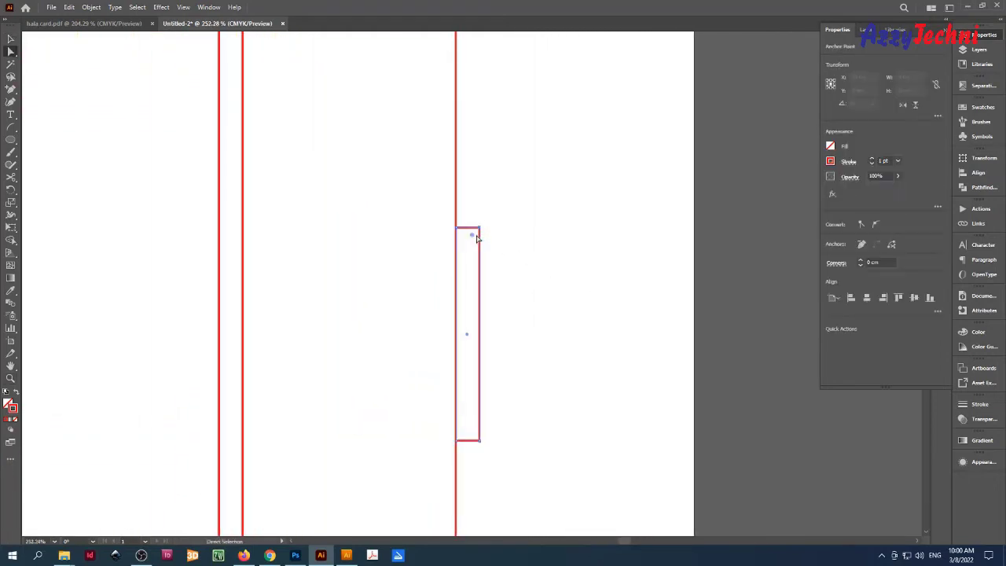
key(Return)
text(0)
key(Tab)
text(.1)
key(Return)
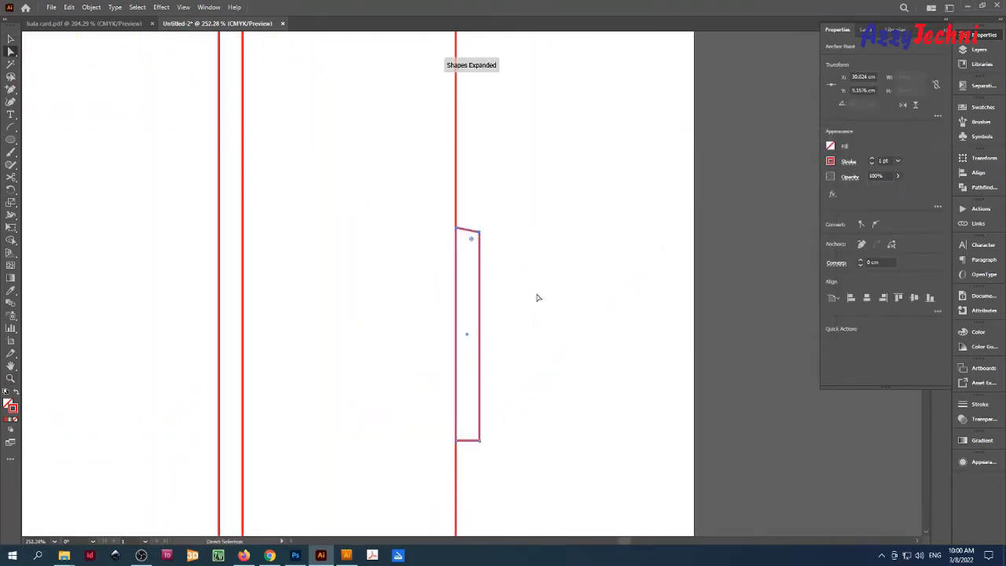
key(ctrl+z)
Move only the tab's upper outer corner down by 0.2 cm to taper that end.
drag(502, 208, 474, 236)
key(Return)
text(0)
key(Tab)
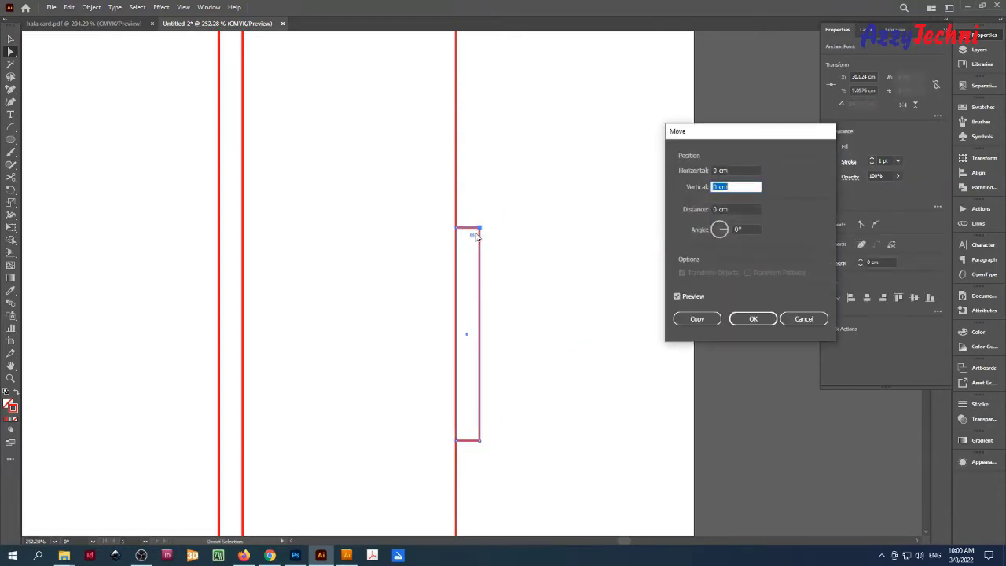
text(.2)
key(Return)
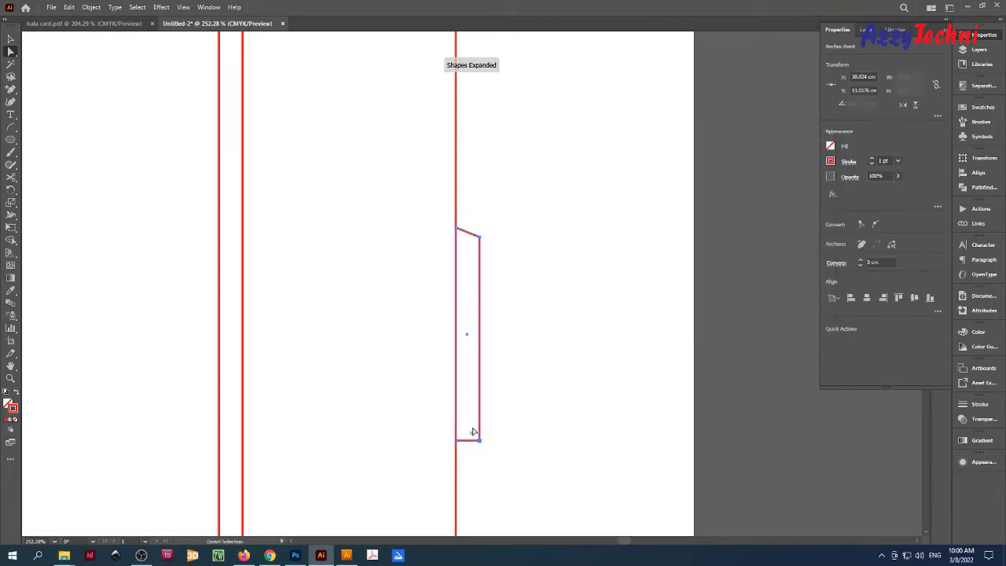
Move the tab's lower outer corner up by 0.2 cm to taper the other end.
key(Return)
text(0)
key(Tab)
text(-.2)
key(Return)
click(578, 380)
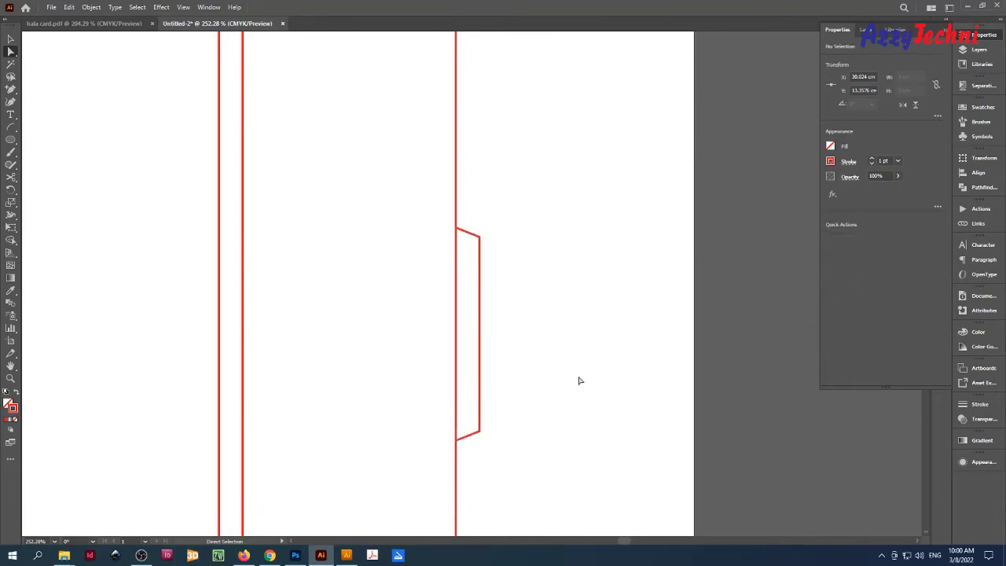
Duplicate the three side strips and their tab onto the main panel's opposite edge and flip the copy horizontally.
scroll(579, 380, down, 6)
key(v)
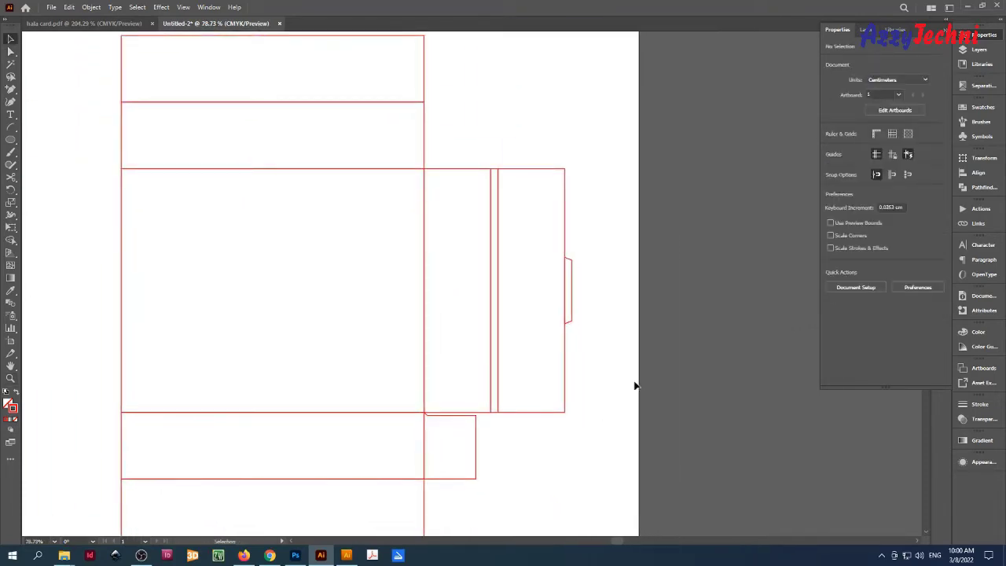
scroll(635, 385, left, 2)
drag(625, 343, 647, 339)
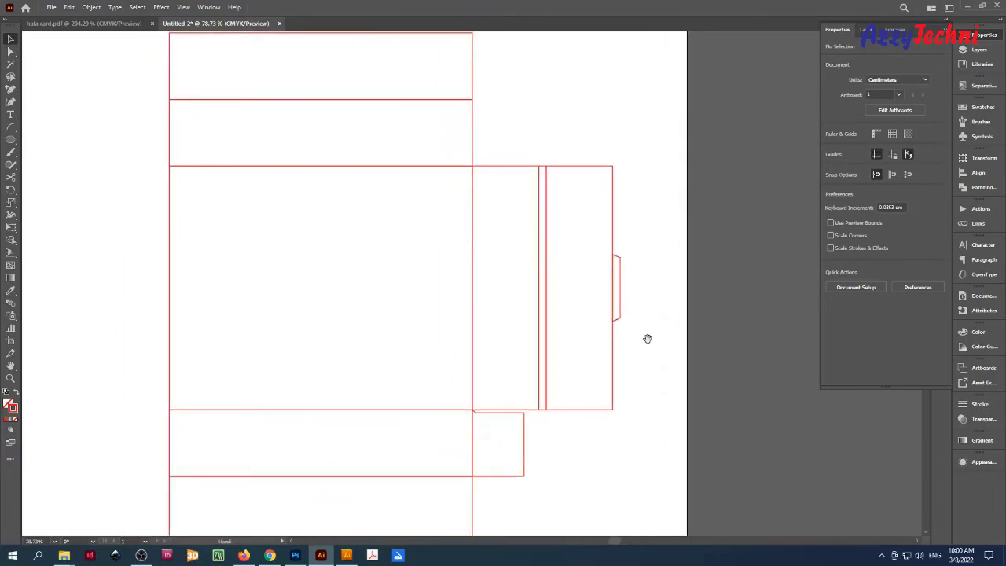
drag(659, 238, 530, 326)
drag(550, 324, 609, 331)
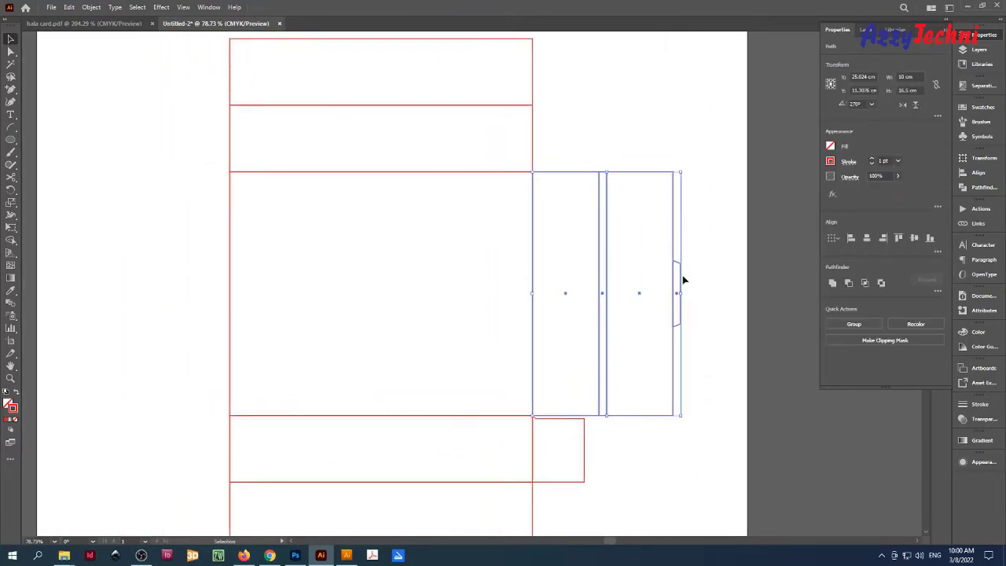
drag(682, 279, 230, 287)
click(902, 106)
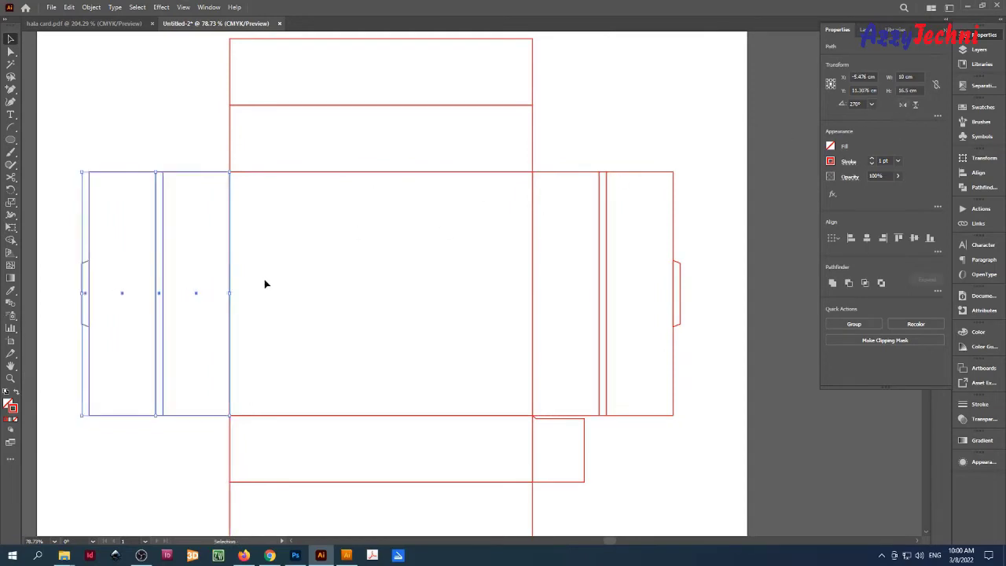
click(404, 290)
Copy the outermost side strip inside the main panel, flush with its right edge, and resize it to 0.7 cm wide and 4.5 cm high.
scroll(404, 279, down, 2)
scroll(424, 284, down, 1)
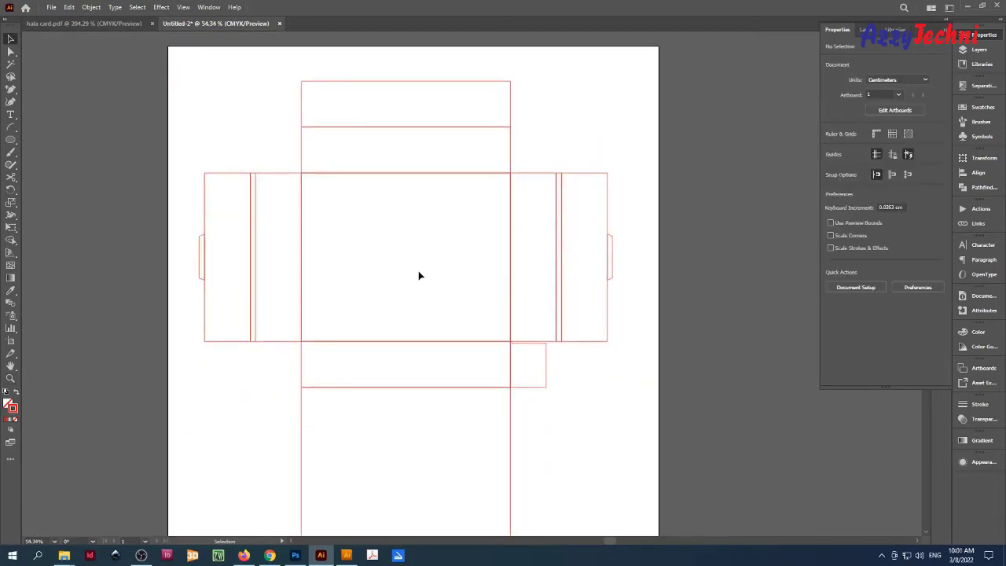
scroll(637, 312, up, 3)
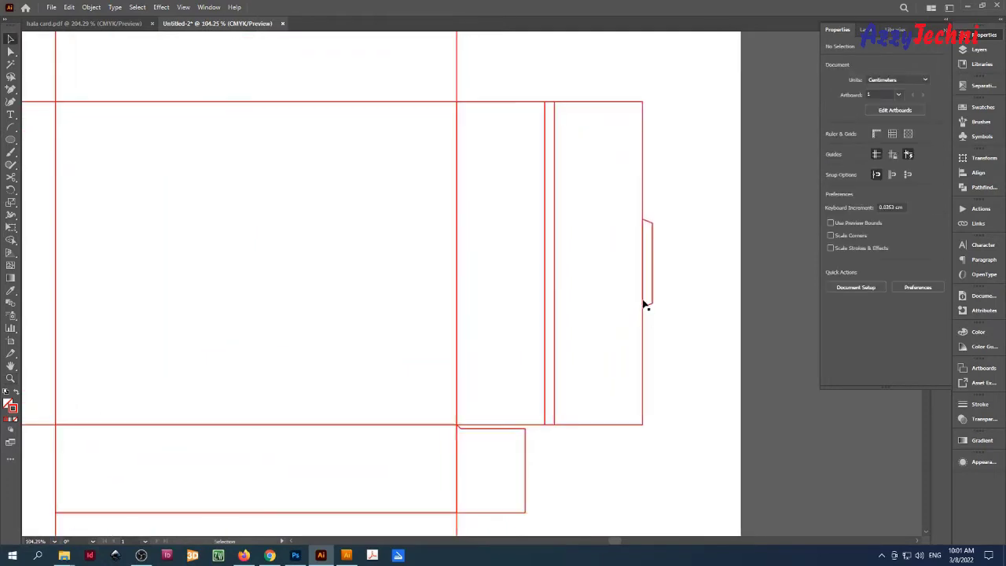
drag(640, 318, 456, 314)
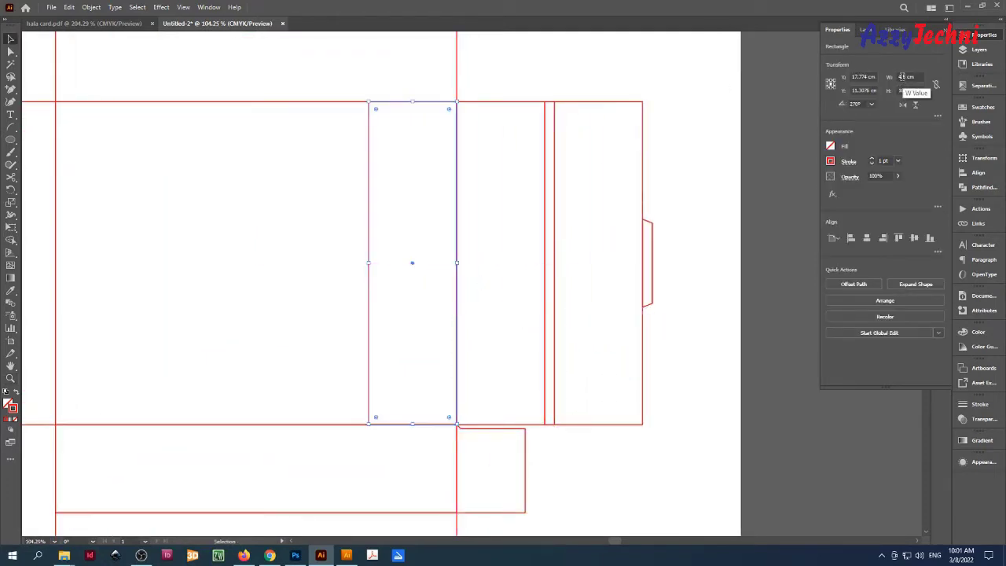
double_click(904, 91)
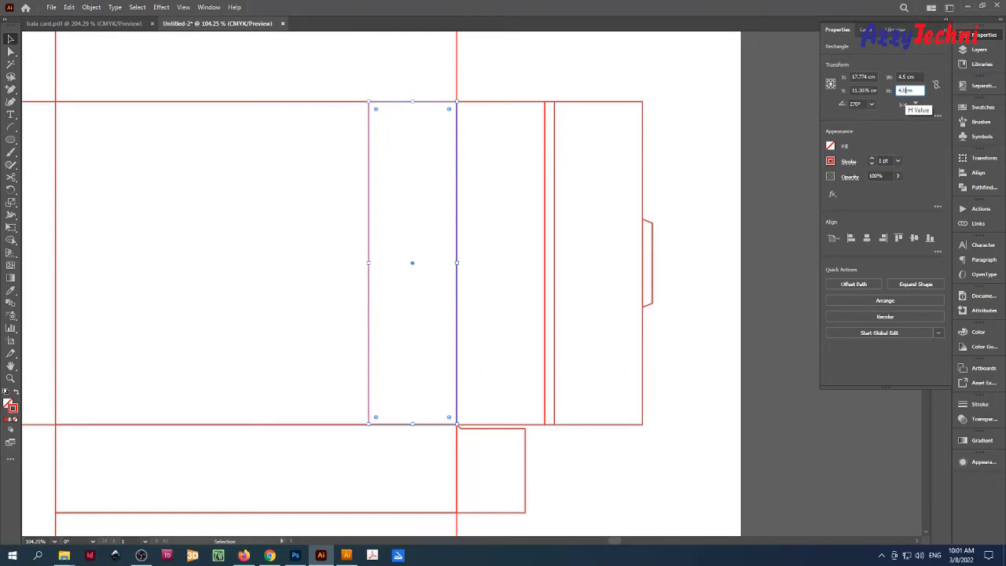
key(Return)
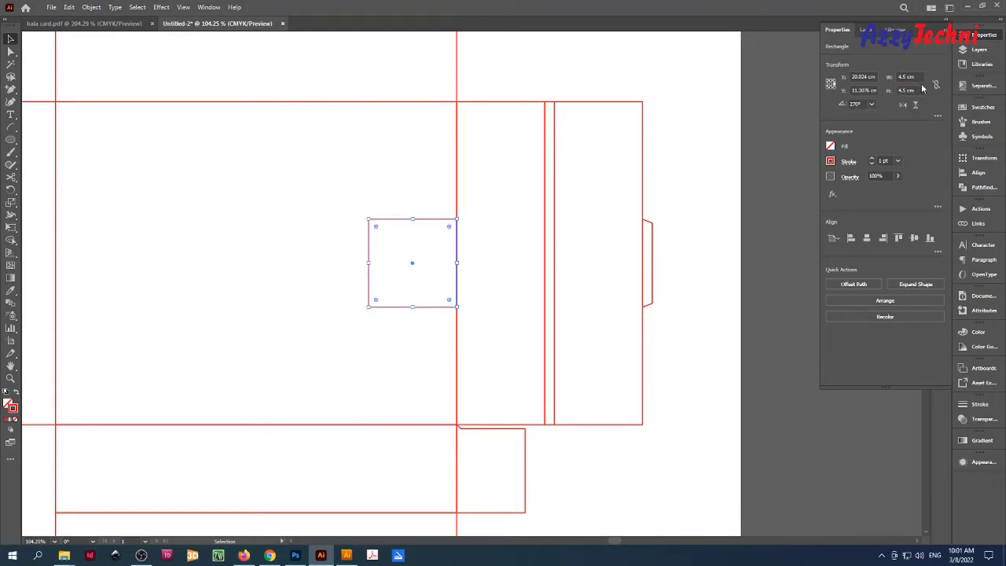
double_click(903, 77)
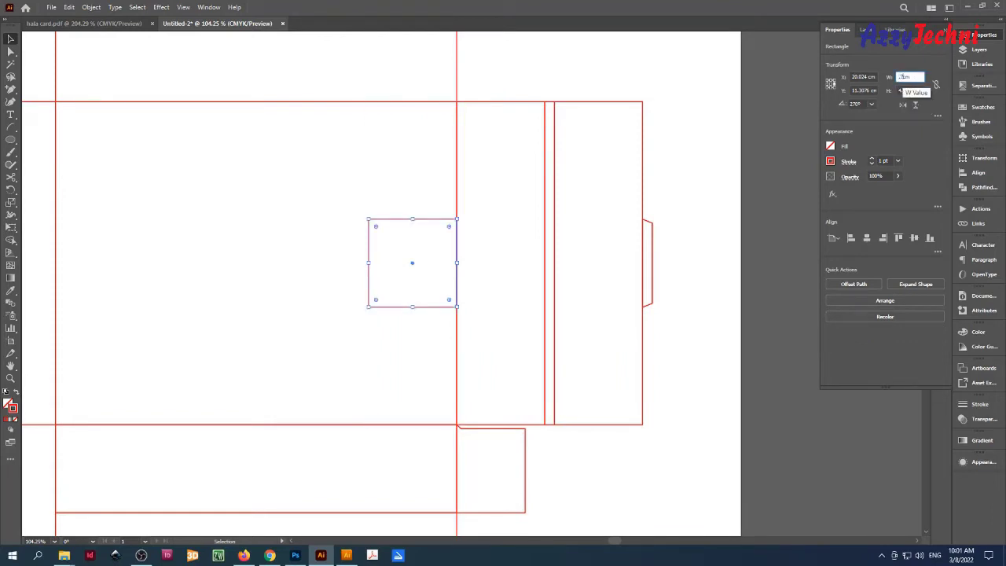
text(0.7)
key(Return)
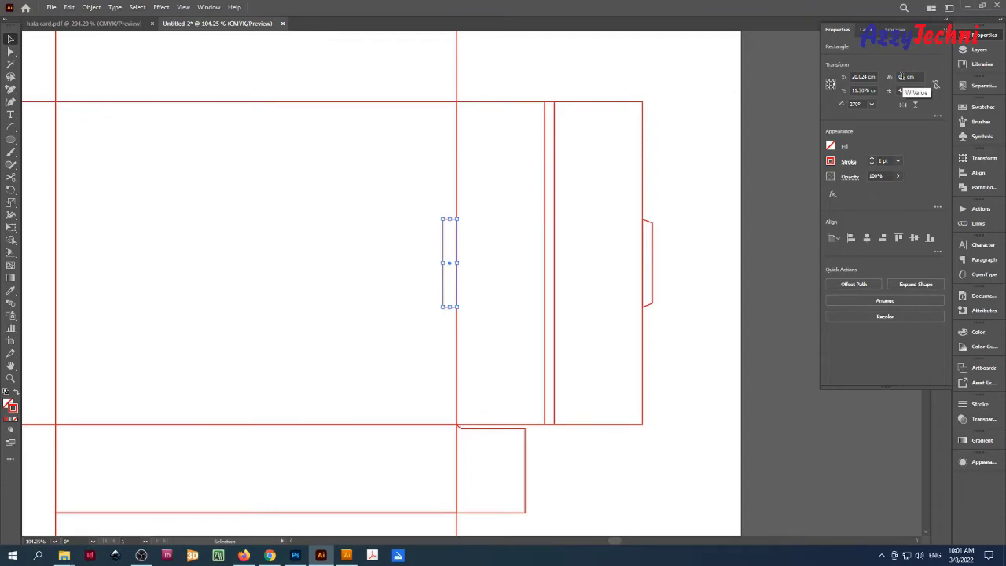
Round the corners of the 0.7 cm wide rectangle fully to form a slot with semicircular ends.
click(496, 275)
drag(434, 239, 536, 306)
click(457, 199)
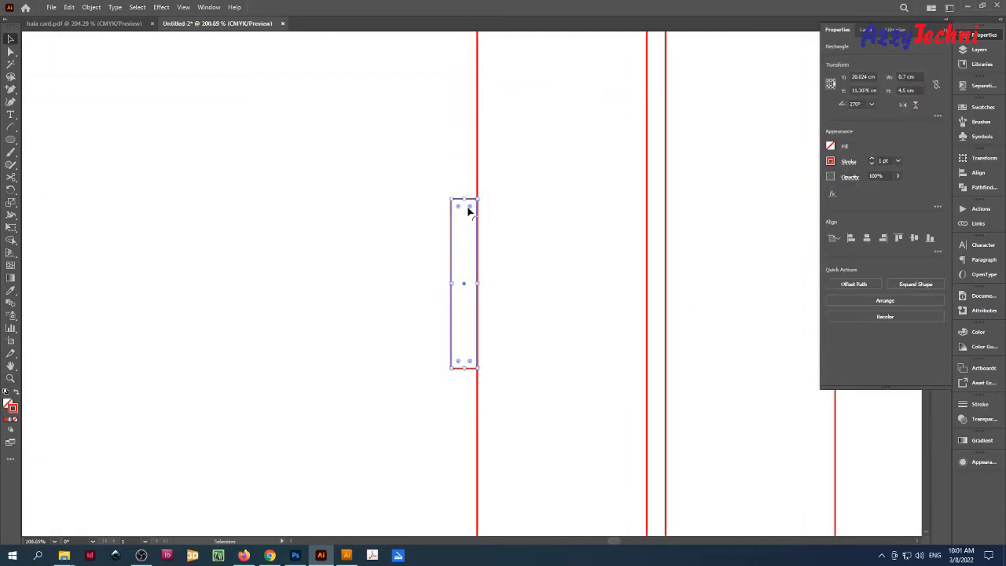
drag(469, 207, 465, 258)
click(530, 243)
Duplicate the rounded slot to the opposite side inside the main panel, flush with its left edge.
key(z)
drag(550, 344, 531, 325)
key(v)
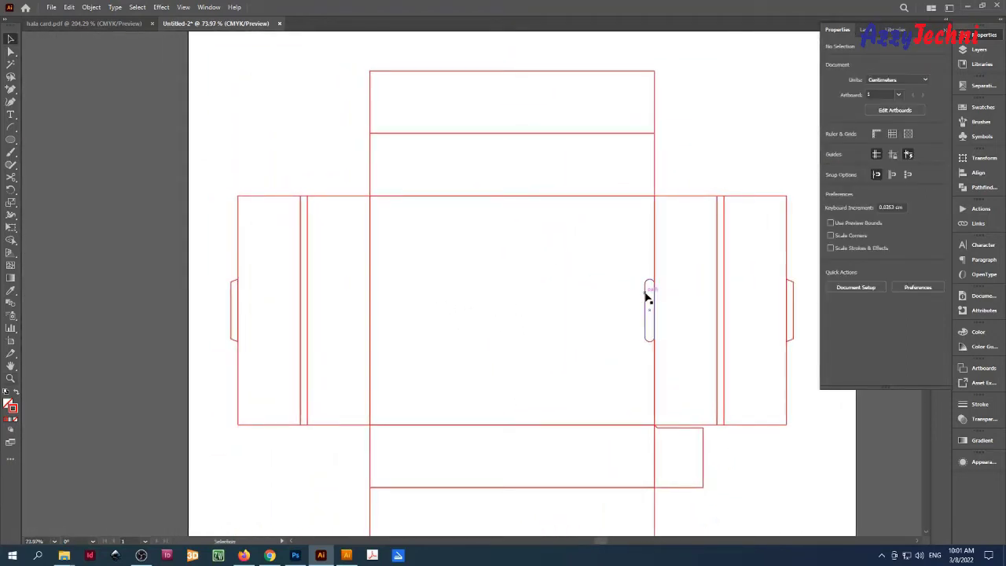
drag(648, 297, 372, 313)
click(506, 313)
Move the left-hand tab over the left slot to check its fit, and undo the move.
key(z)
drag(515, 339, 487, 326)
drag(303, 275, 455, 330)
drag(258, 341, 484, 352)
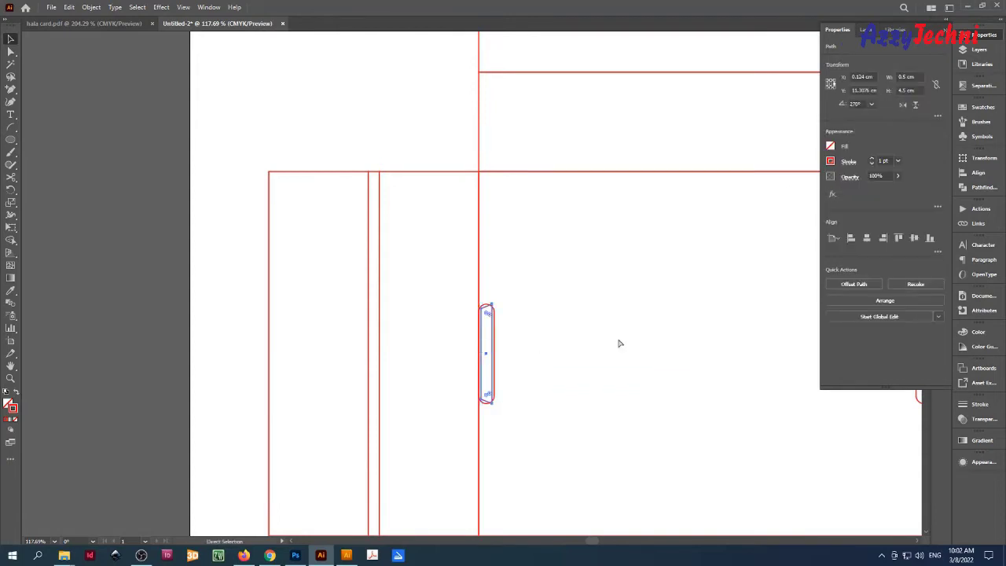
key(ctrl+z)
Duplicate the small 3.5 cm flap to the opposite end of the horizontal strip and flip the copy horizontally.
drag(621, 377, 498, 337)
drag(640, 339, 430, 249)
drag(499, 350, 506, 311)
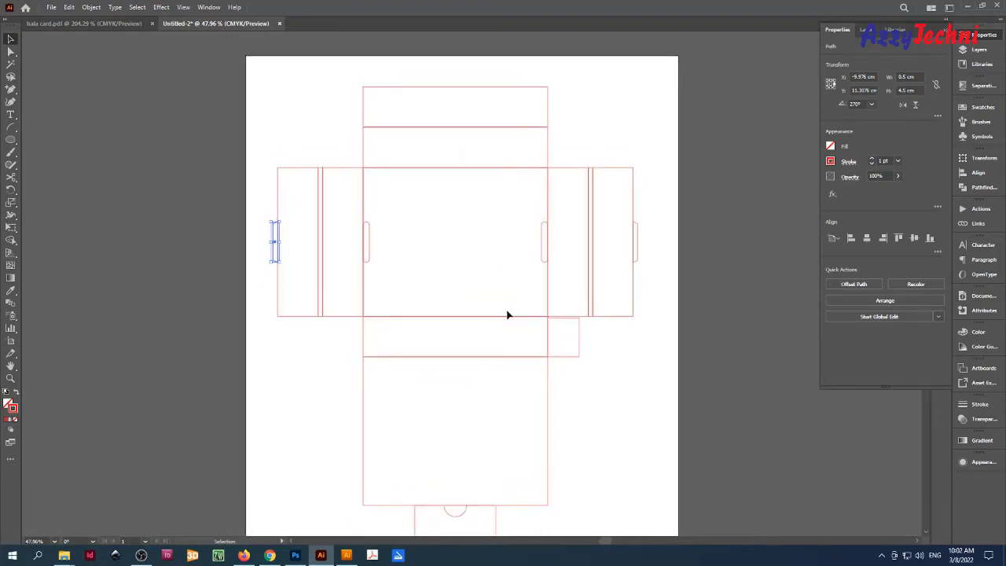
drag(454, 347, 510, 350)
click(577, 377)
drag(627, 364, 299, 379)
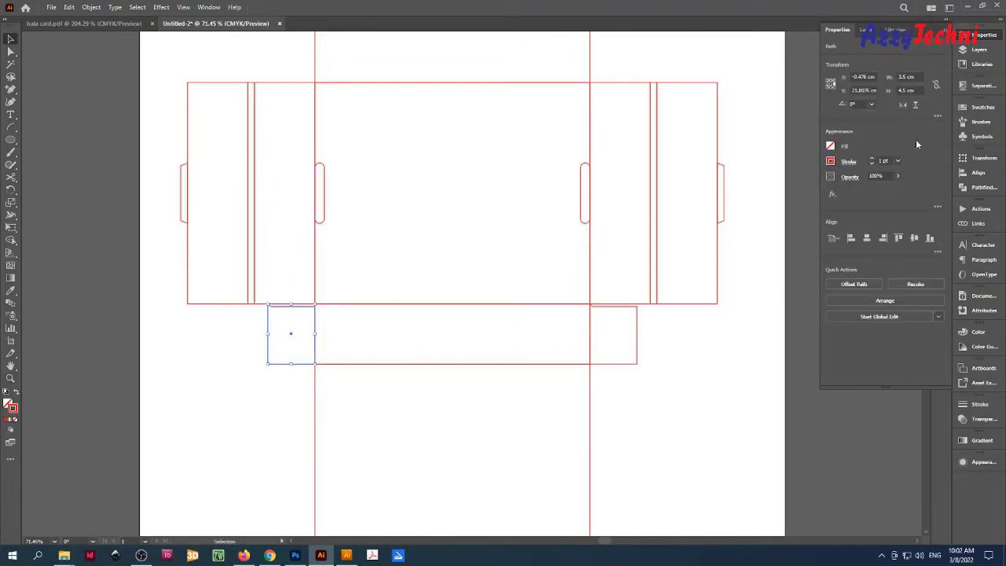
click(903, 104)
drag(286, 304, 364, 358)
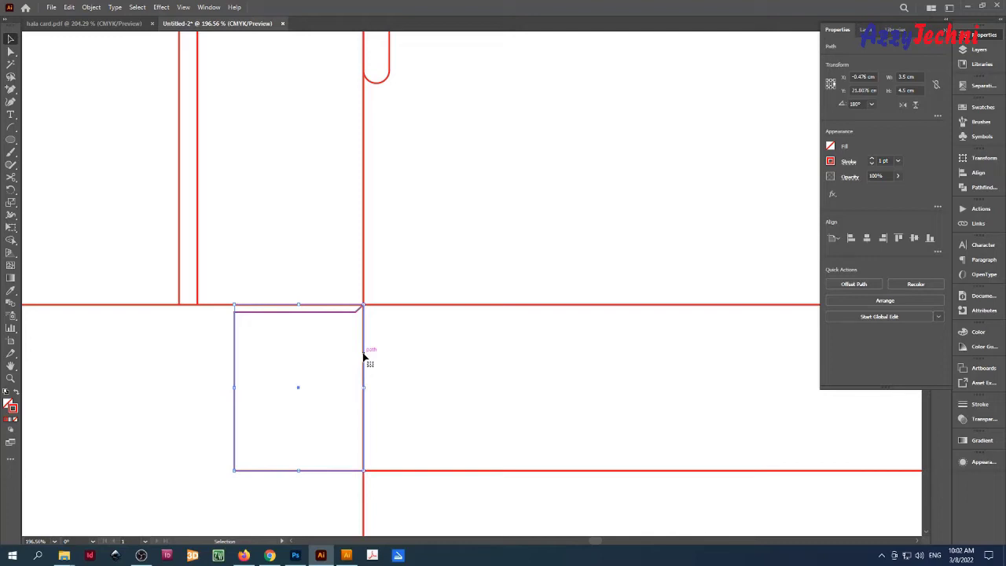
Taper the flap at the lower strip's left end by moving its lower outer corner 0 cm horizontally and -0.3 cm vertically.
key(ctrl+minus)
key(ctrl+minus)
key(ctrl+minus)
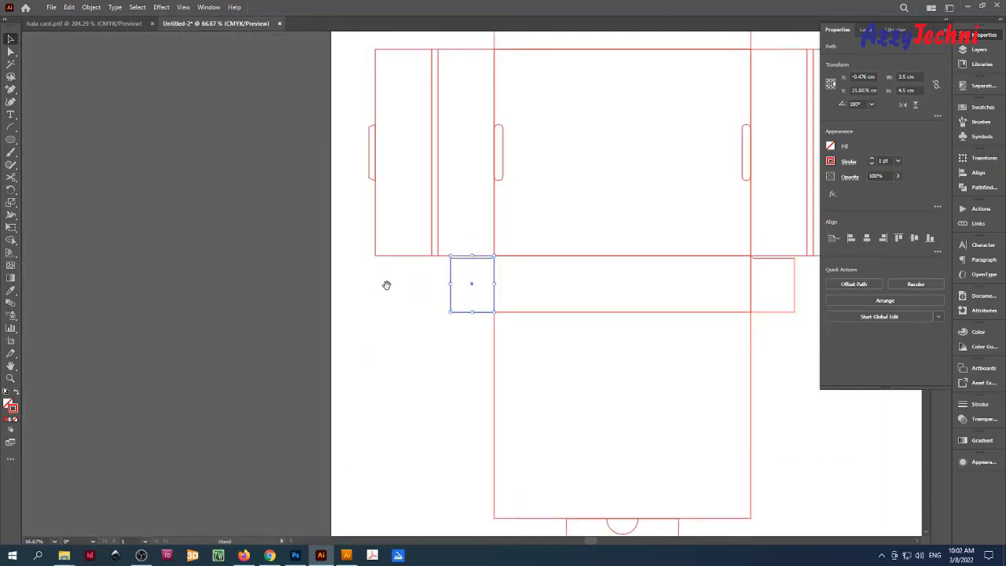
drag(499, 336, 303, 355)
key(z)
drag(309, 300, 329, 343)
key(a)
drag(212, 334, 251, 357)
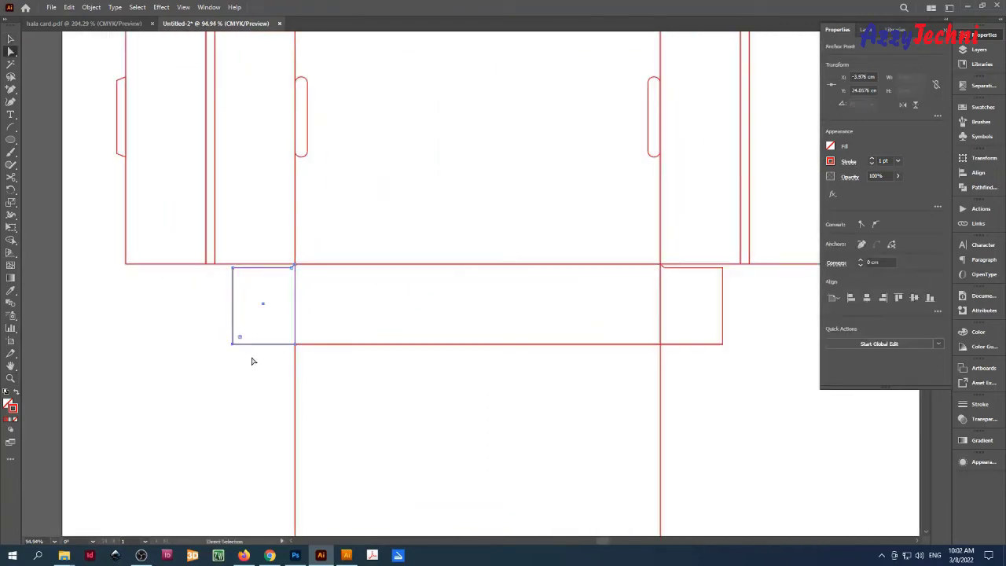
key(Return)
text(0)
key(Tab)
text(-.3)
key(Return)
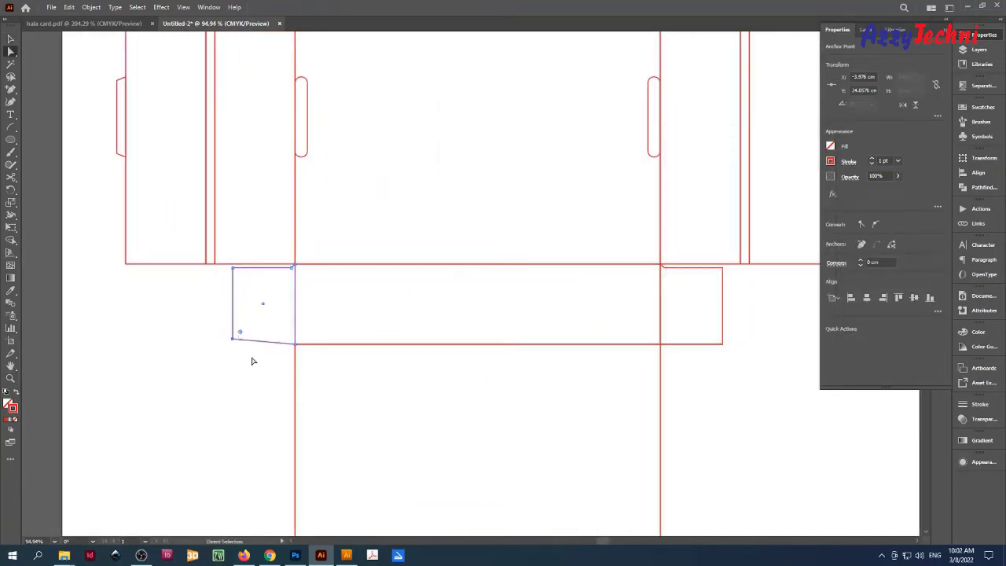
Repeat the same corner shift on the lower outer corner of the flap at the strip's right end.
click(213, 285)
drag(740, 362, 709, 331)
key(ctrl+d)
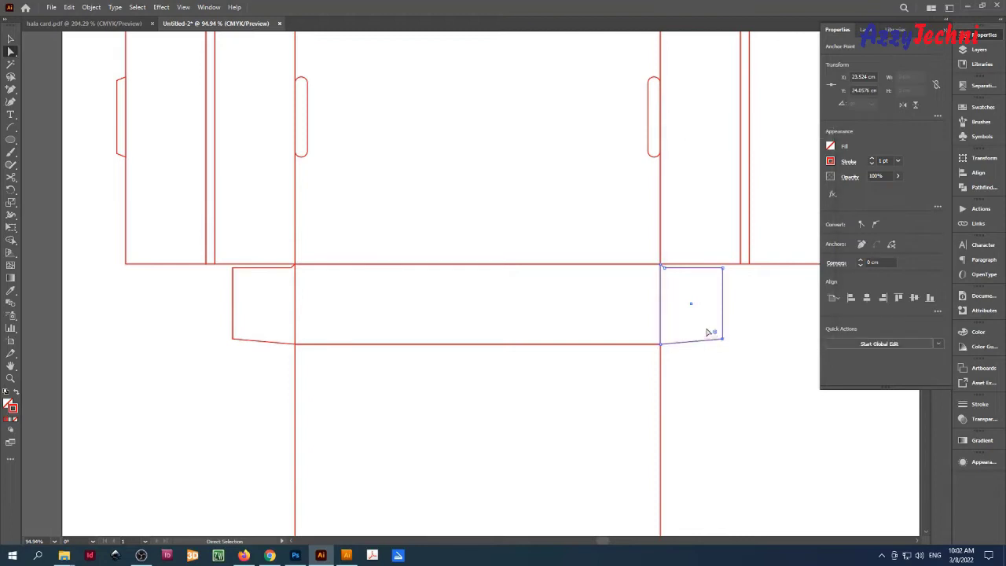
click(755, 330)
drag(719, 243, 775, 323)
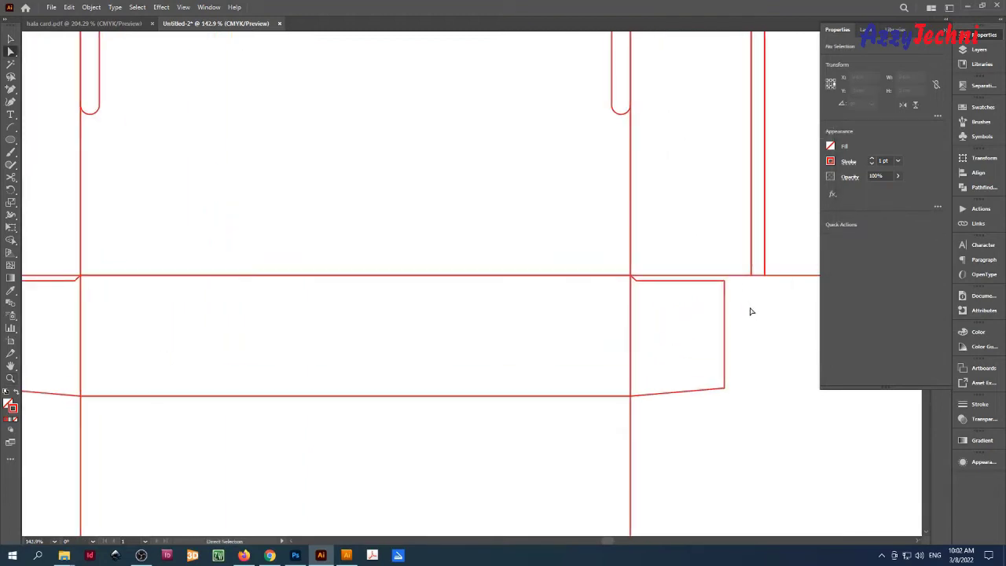
Duplicate both tapered flaps onto the ends of the strip above the main panel and flip the copies vertically.
key(z)
key(v)
drag(763, 412, 709, 367)
drag(100, 347, 165, 370)
key(z)
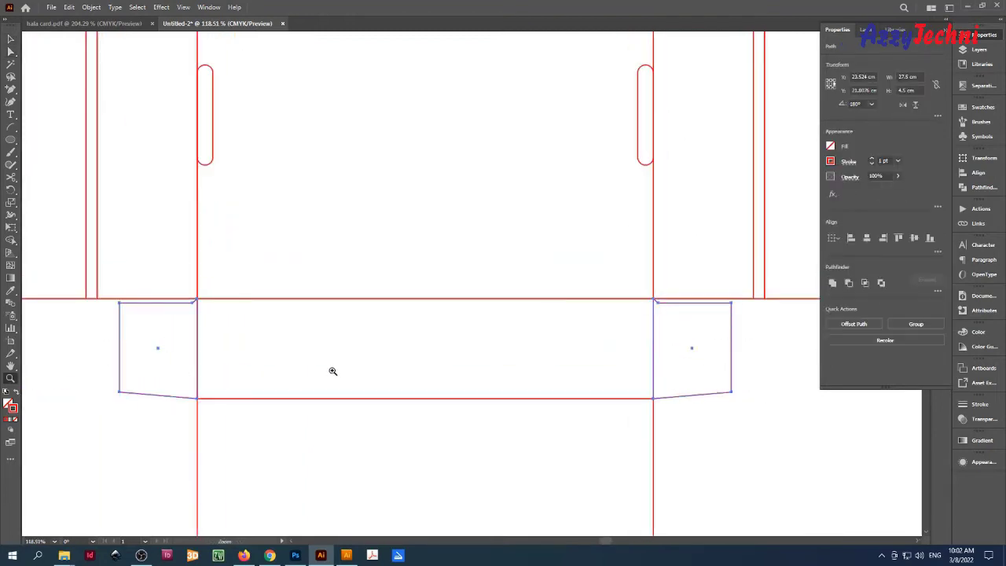
drag(333, 371, 338, 460)
key(v)
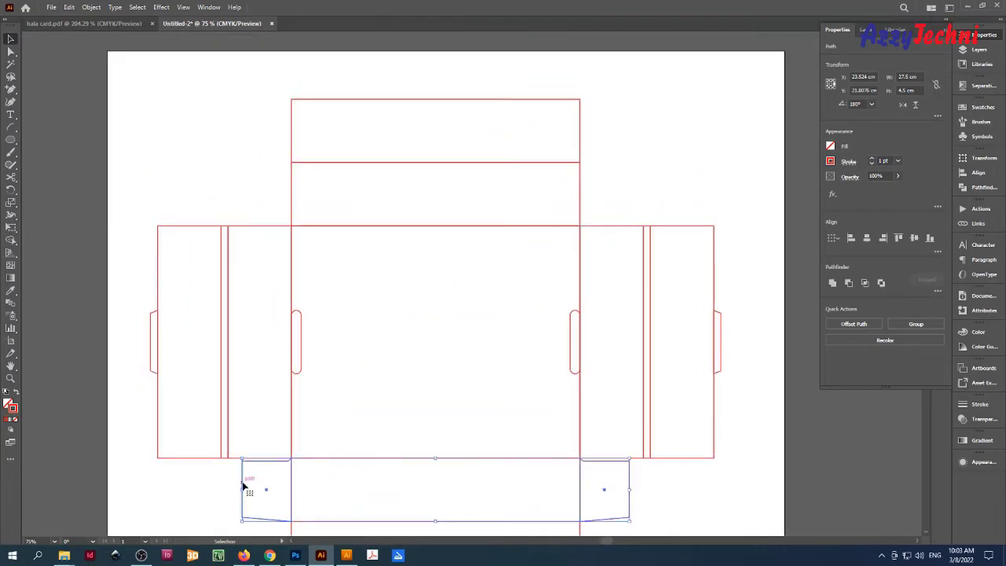
drag(243, 489, 286, 189)
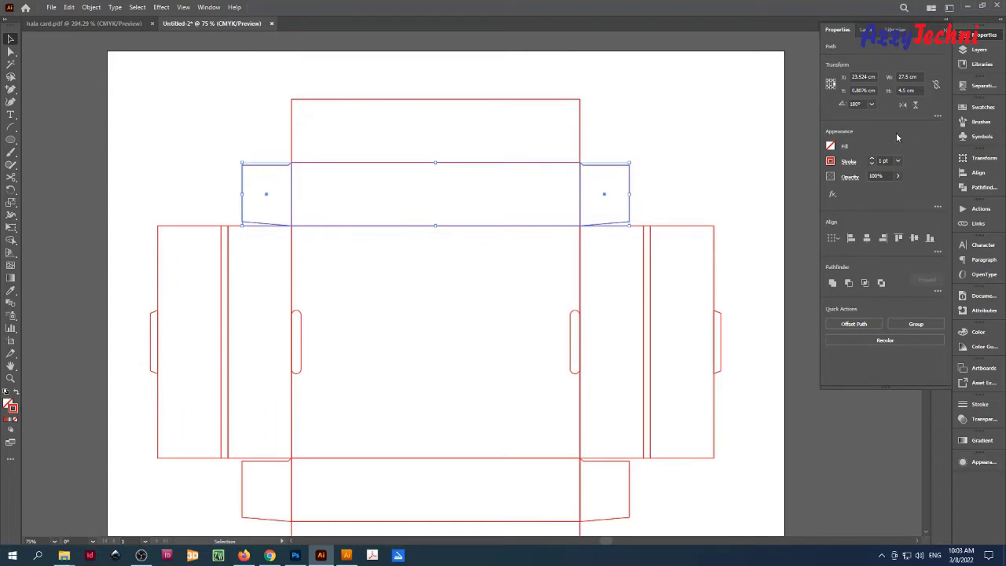
click(915, 106)
key(z)
drag(536, 158, 499, 193)
key(v)
click(503, 186)
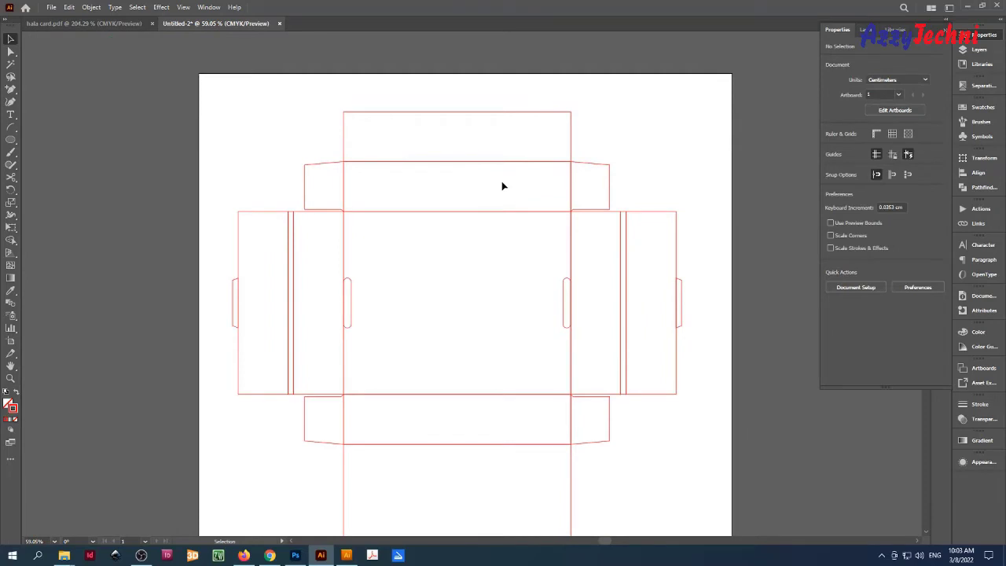
Duplicate the left side panel's locking tab, rotate the copy horizontal, and place it at the topmost panel's upper-left corner.
key(space)
drag(478, 337, 467, 406)
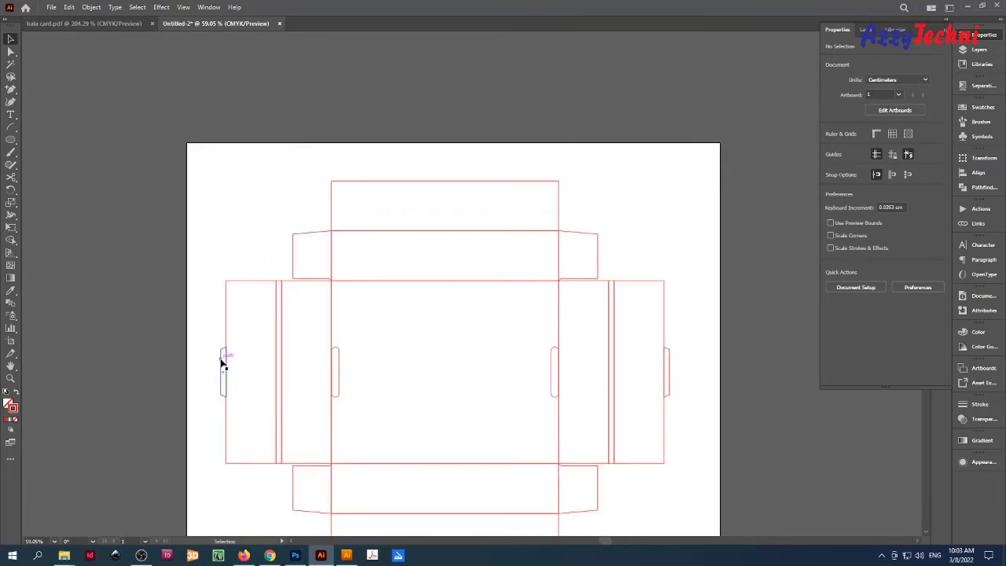
drag(223, 363, 404, 168)
scroll(384, 142, up, 5)
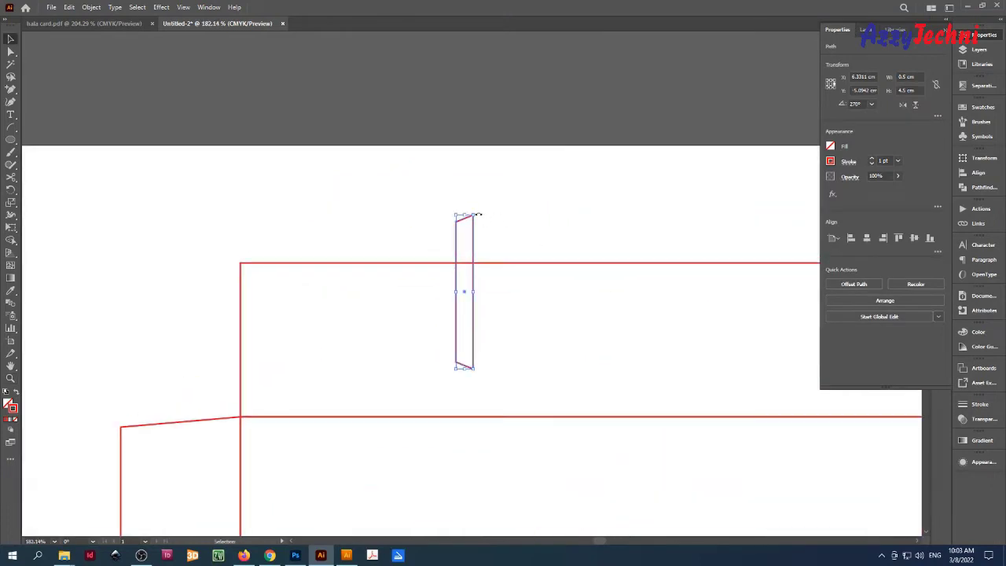
drag(477, 214, 508, 310)
drag(433, 303, 286, 268)
key(ctrl+space)
drag(512, 332, 445, 291)
Move the tab on the topmost panel's upper edge 3 cm to the right and 0 cm vertically.
key(Return)
text(3)
key(Tab)
text(0)
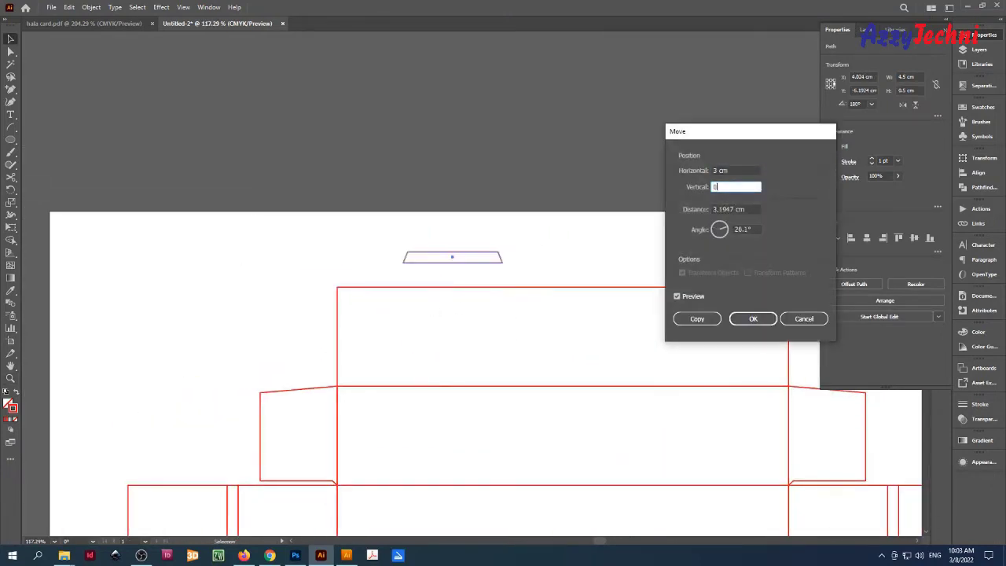
key(Return)
key(space)
drag(571, 339, 430, 350)
click(291, 218)
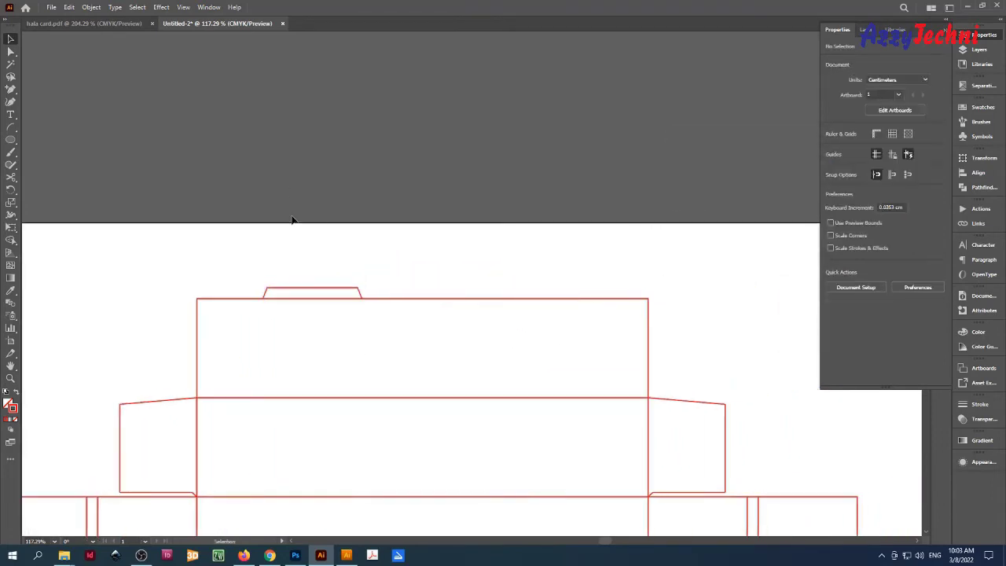
Try narrowing the upper-edge tab to 3.8 cm and duplicating it toward the panel's right end, and undo both changes.
click(329, 292)
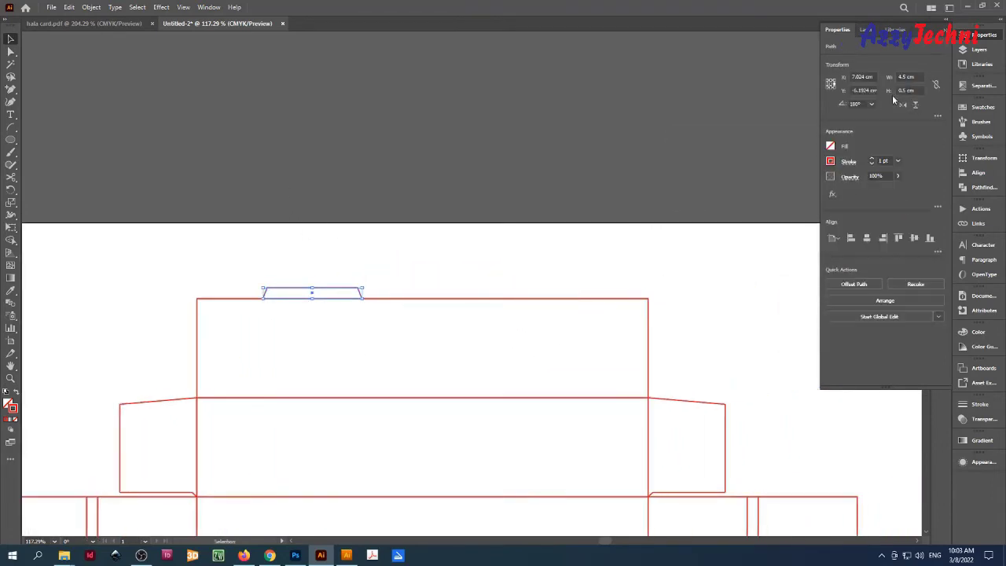
double_click(902, 76)
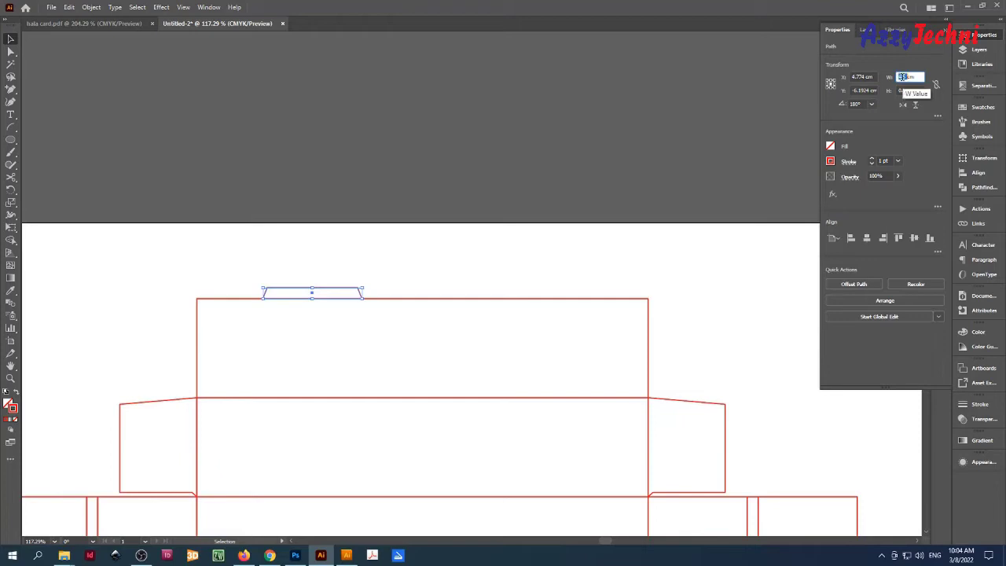
text(3.8)
key(Return)
click(437, 330)
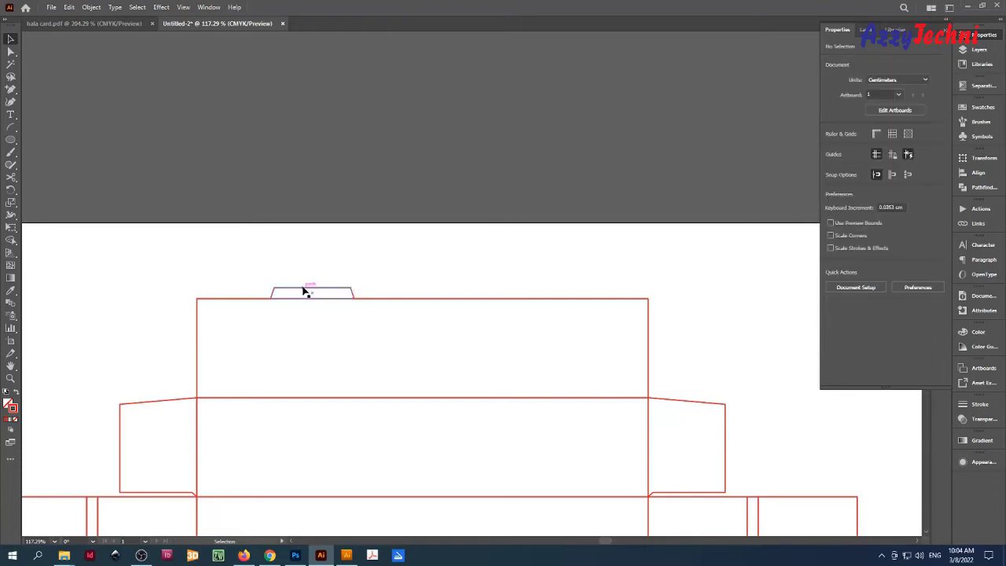
drag(312, 292, 579, 348)
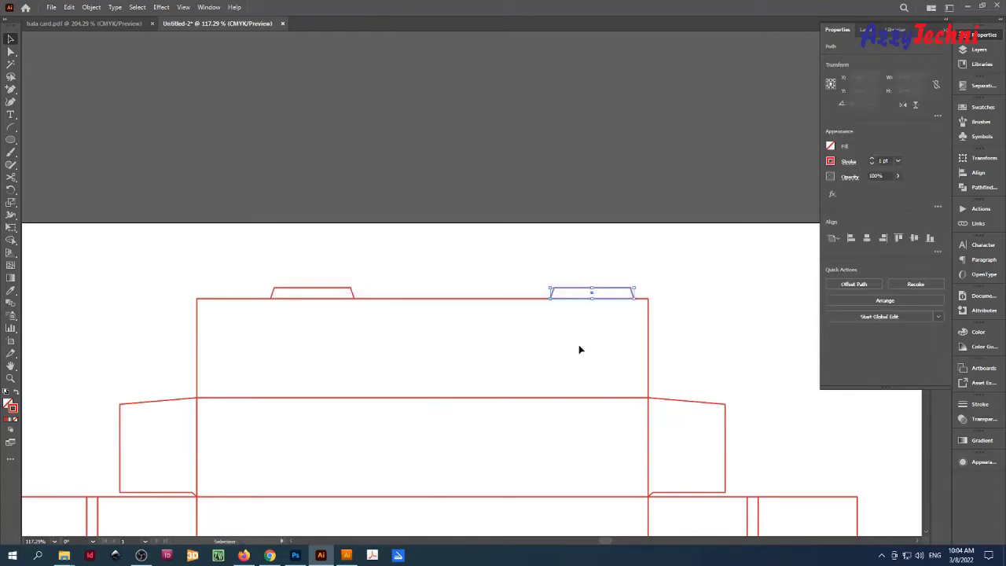
key(ctrl+z)
Duplicate the upper-edge tab to the panel's right corner and shift the copy -3 cm horizontally.
click(287, 272)
drag(299, 290, 583, 358)
key(Return)
text(-)
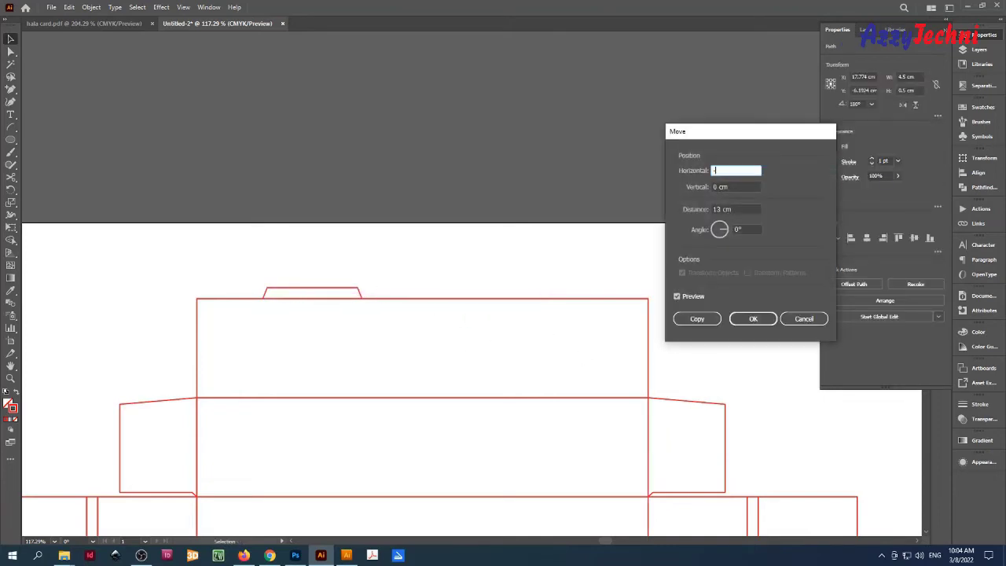
text(3)
key(Return)
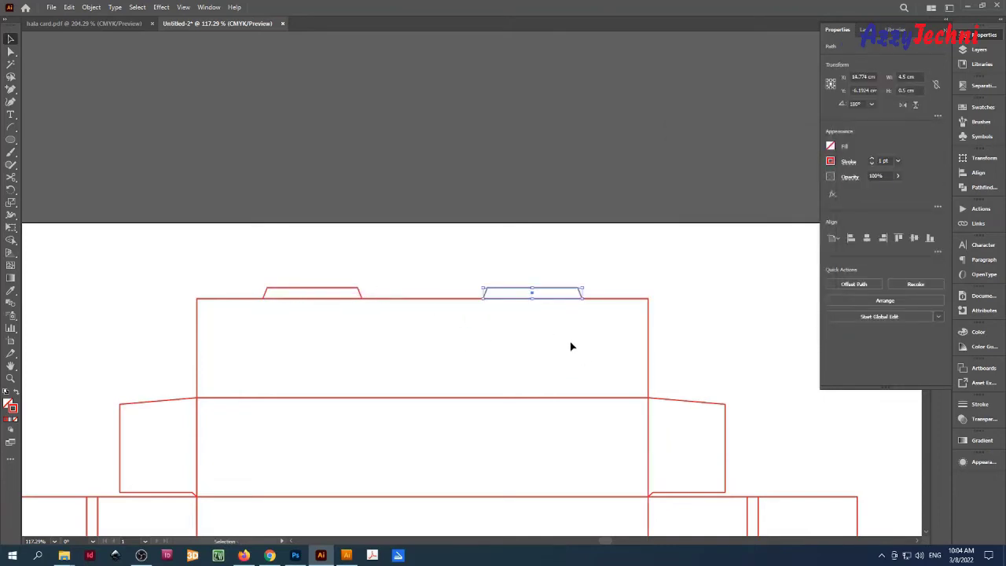
Set the width of both upper-edge tabs to 3.8 cm, scaling each from its centre.
click(907, 76)
text(3.8)
key(Return)
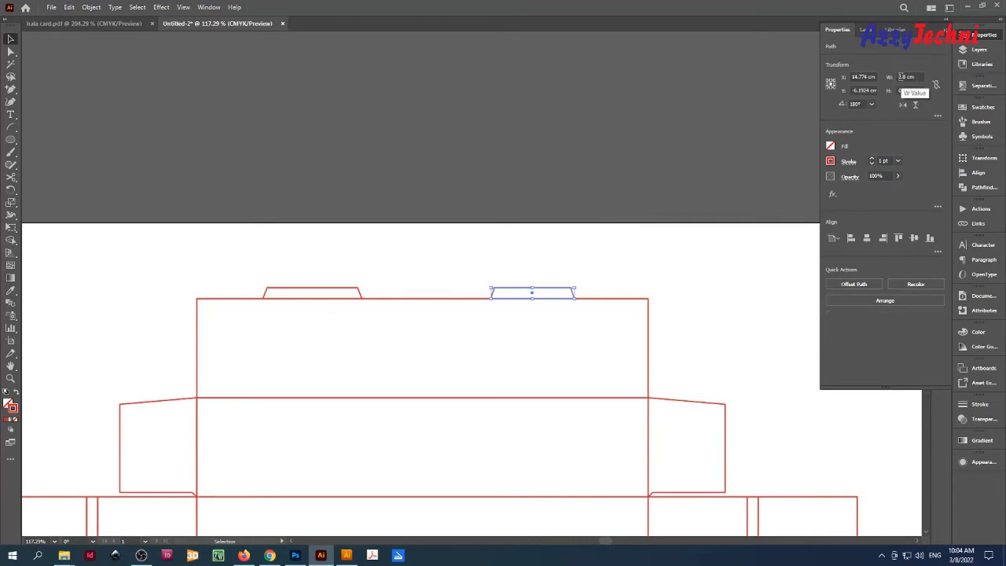
click(321, 292)
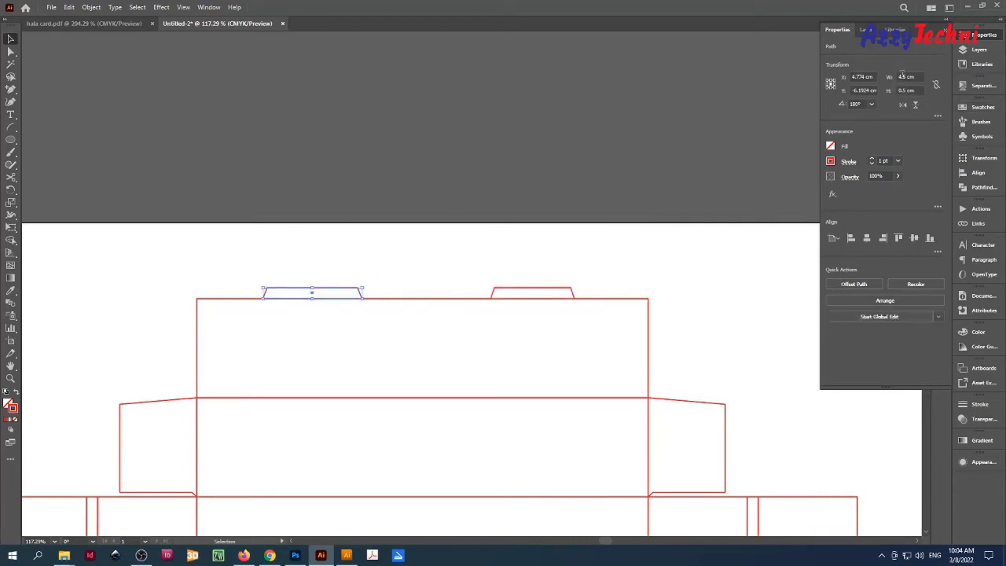
click(902, 75)
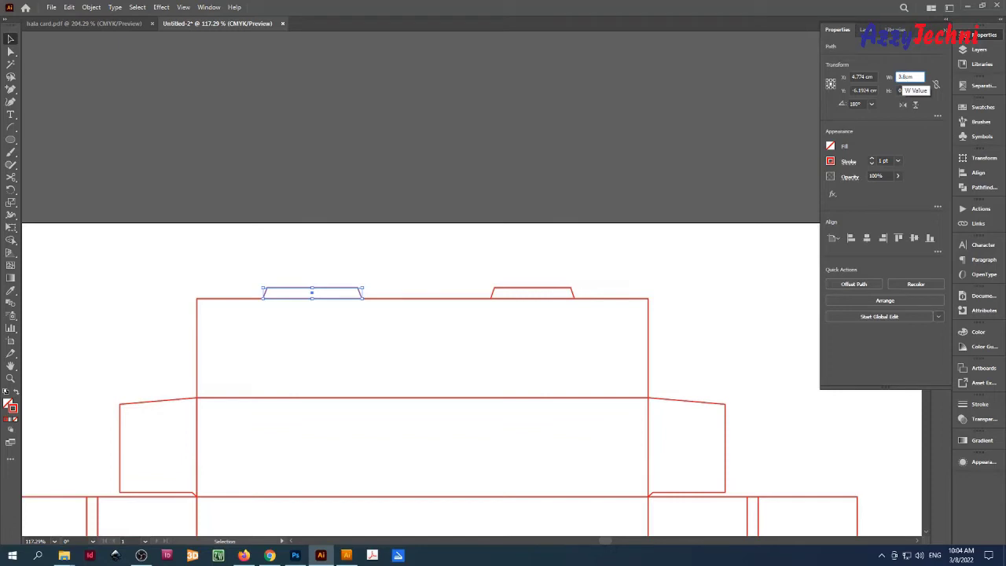
key(Return)
click(454, 339)
Duplicate the main panel's left rounded slot and turn the copy horizontal inside the panel.
key(z)
drag(538, 352, 472, 322)
drag(481, 396, 459, 220)
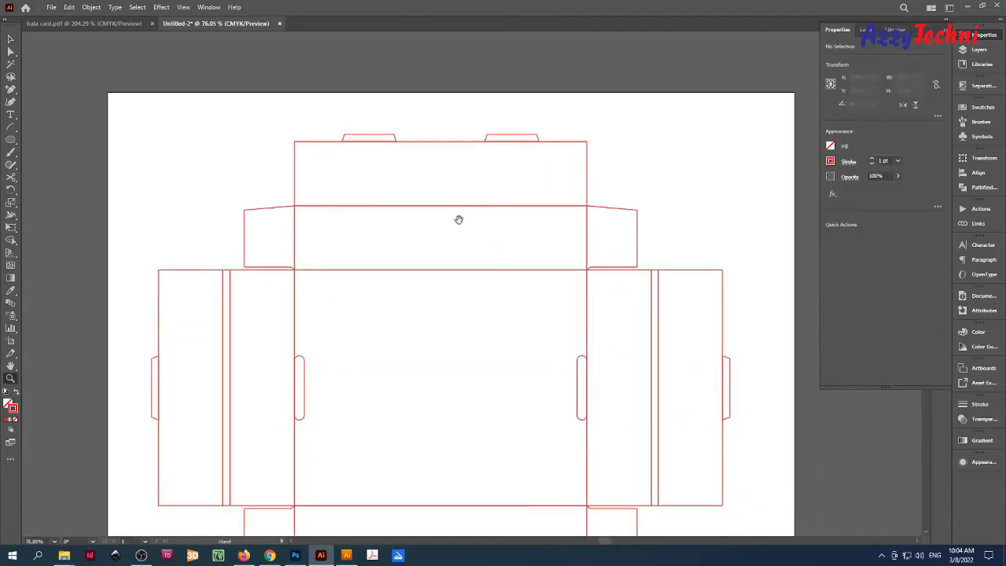
drag(485, 306, 444, 290)
key(v)
drag(456, 344, 456, 274)
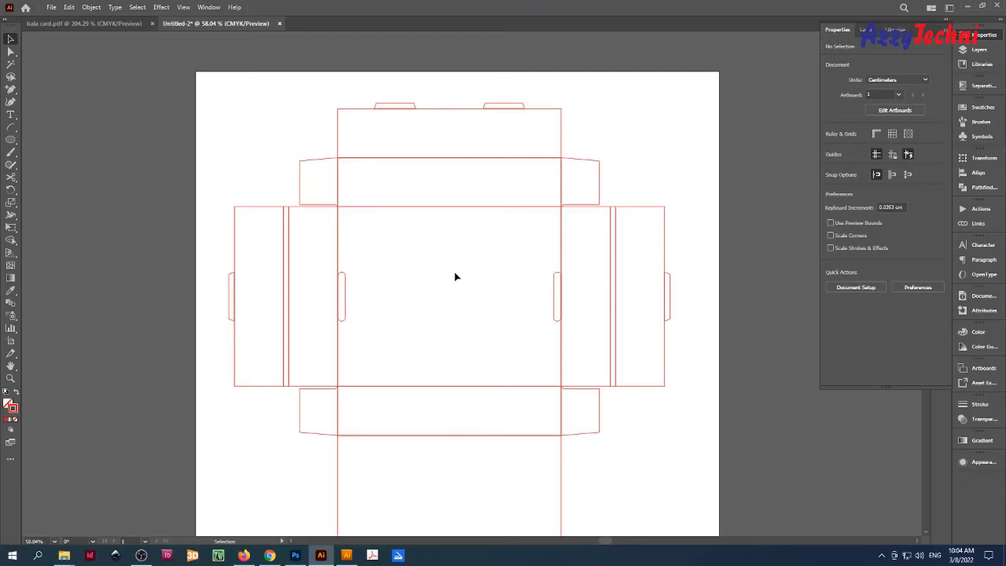
drag(461, 206, 485, 316)
drag(343, 293, 346, 293)
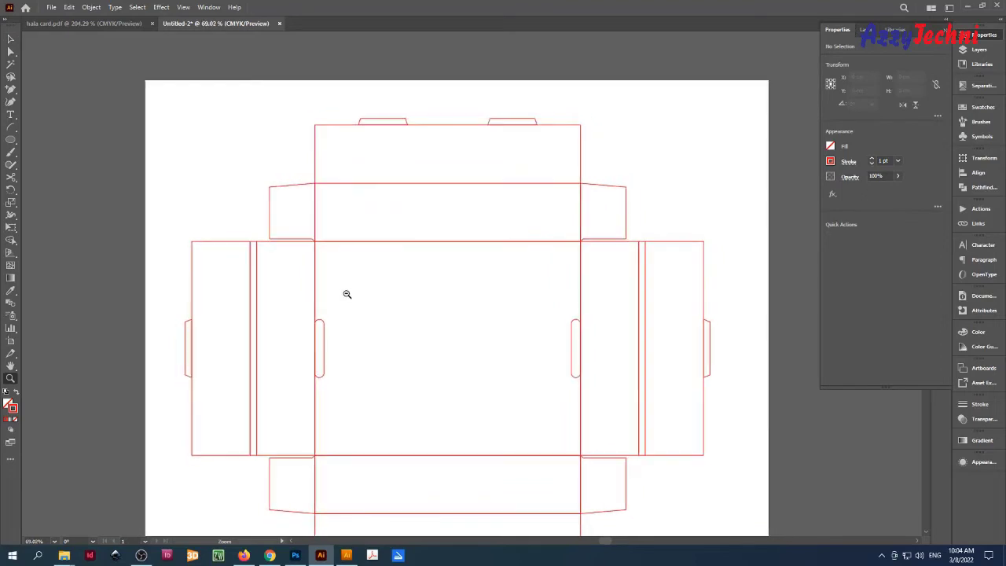
drag(324, 348, 411, 319)
key(ctrl+space)
drag(324, 258, 420, 323)
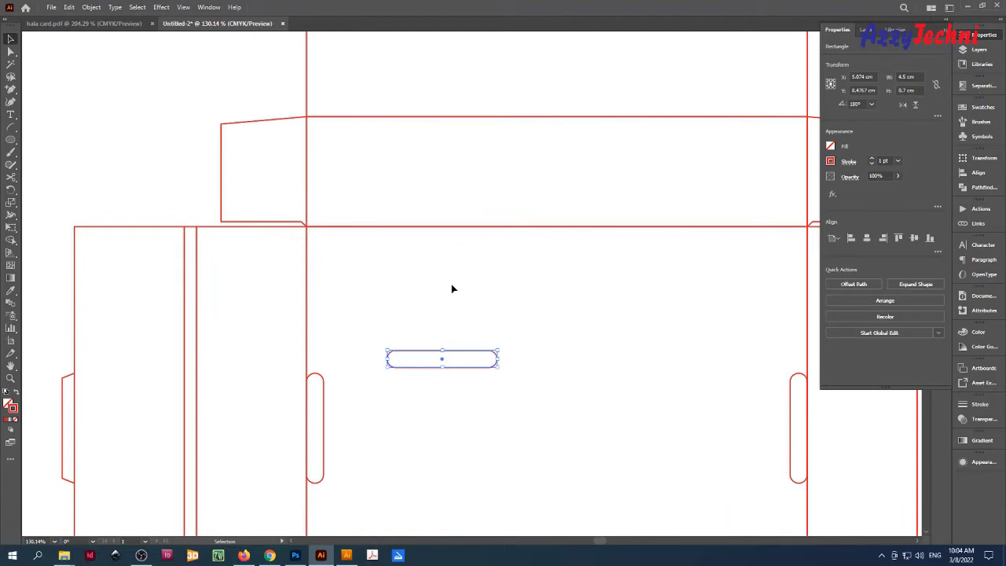
Align the horizontal slot with the main panel's upper-left corner and move it 3 cm right and 0 cm vertically.
click(426, 372)
drag(426, 367, 345, 245)
key(Return)
text(3)
key(Tab)
text(0)
key(Return)
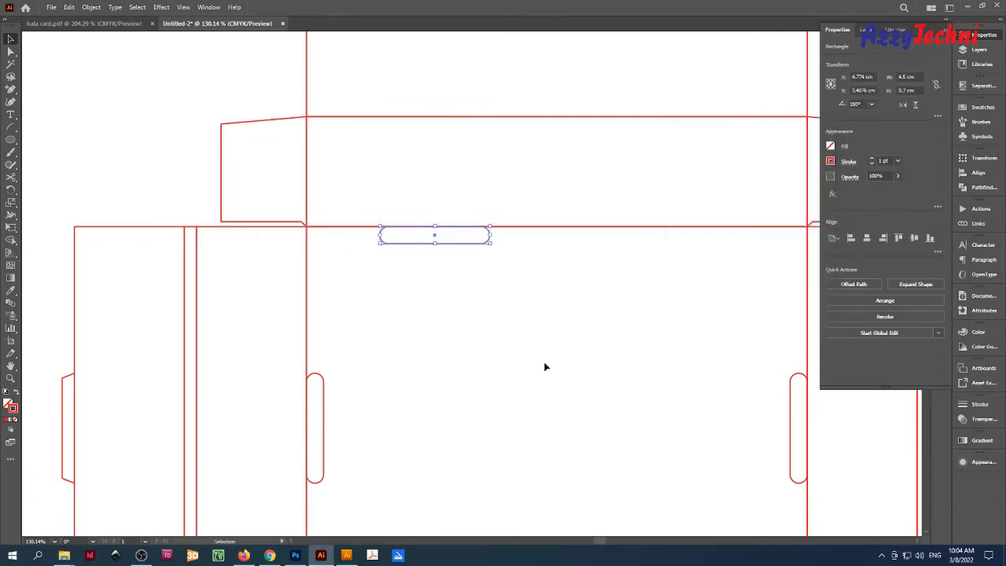
Duplicate the horizontal slot to the main panel's upper-right corner and shift the copy -3 cm horizontally and 0 cm vertically.
click(545, 367)
drag(609, 296, 285, 288)
drag(110, 234, 427, 260)
key(Return)
text(-3)
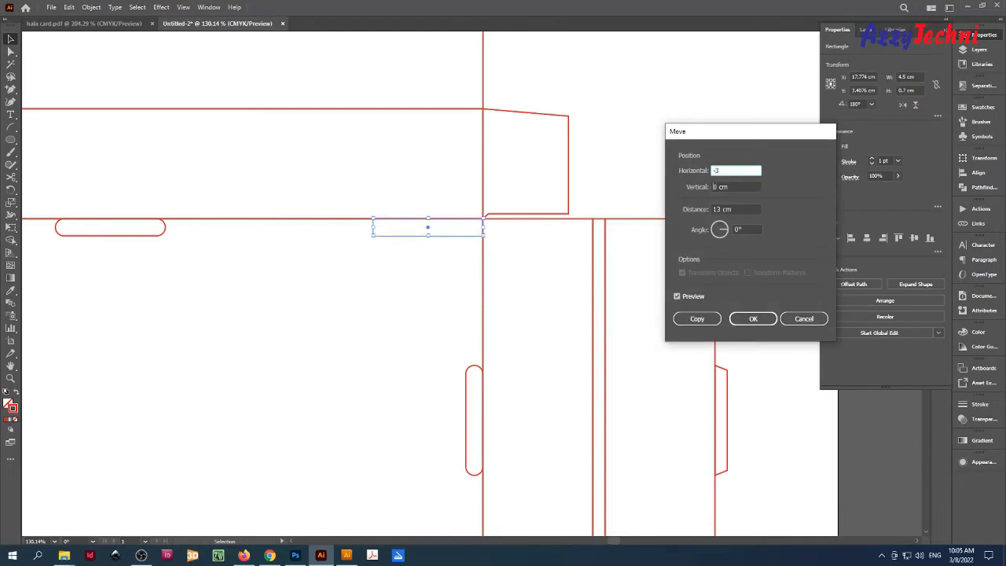
key(Tab)
text(0)
key(Return)
drag(264, 315, 316, 326)
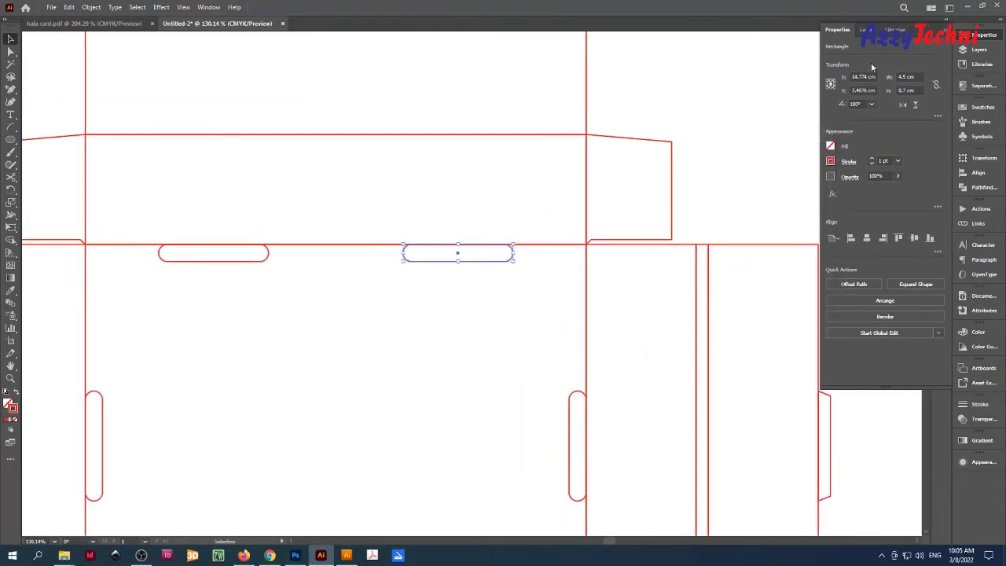
Set the width of both horizontal slots along the main panel's upper edge to 4 cm.
double_click(901, 77)
text(4)
key(Return)
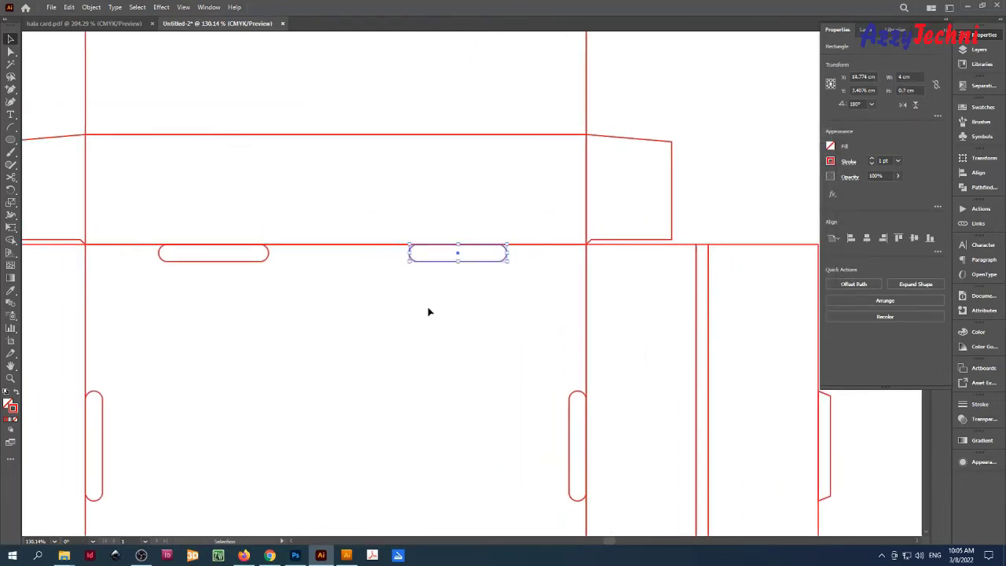
drag(294, 285, 235, 254)
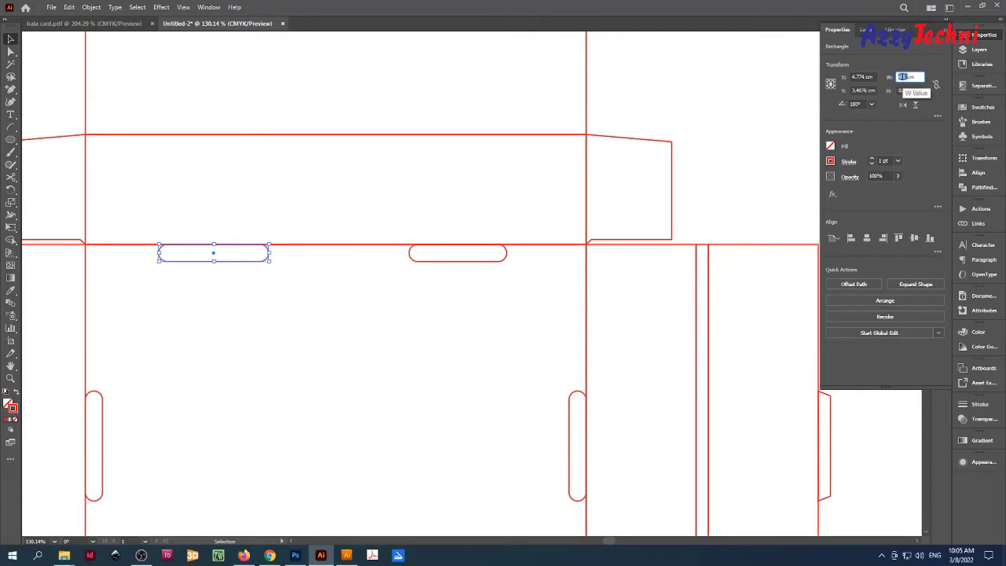
key(Return)
click(359, 371)
Move the right upper-edge tab over the right horizontal slot to check its fit, and undo the move.
drag(372, 317, 434, 460)
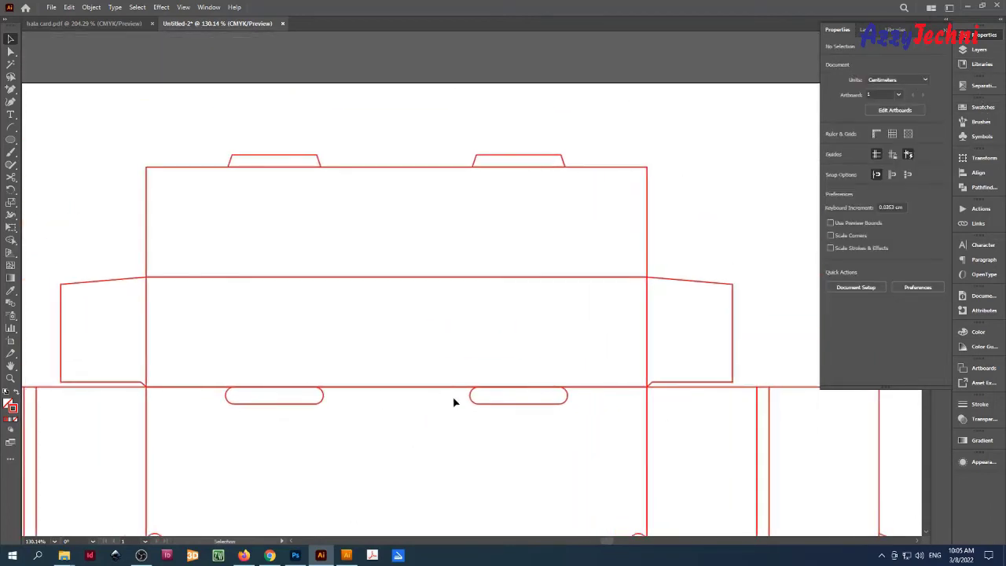
drag(535, 158, 535, 392)
key(ctrl+z)
key(z)
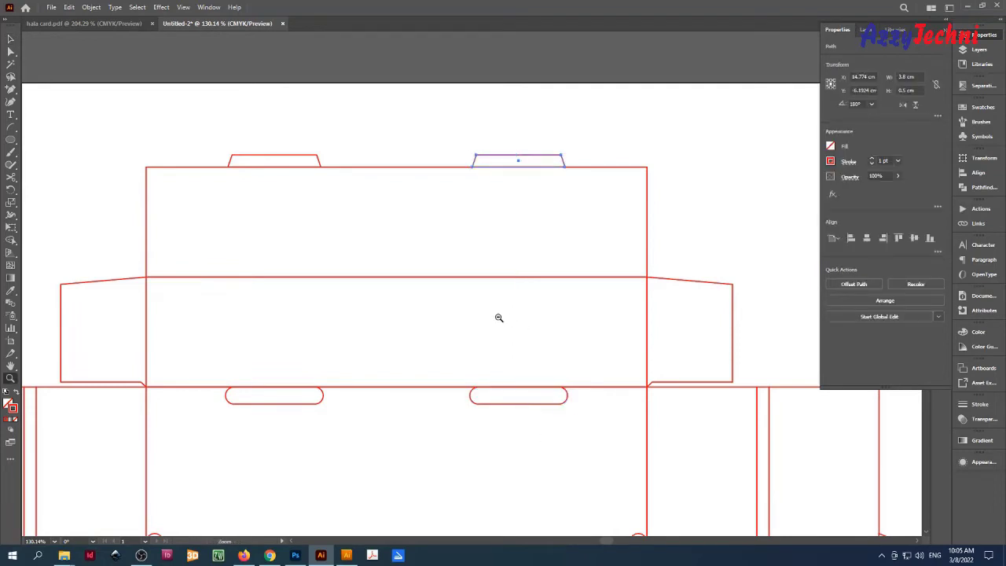
drag(498, 316, 438, 306)
key(v)
drag(448, 358, 429, 220)
click(455, 326)
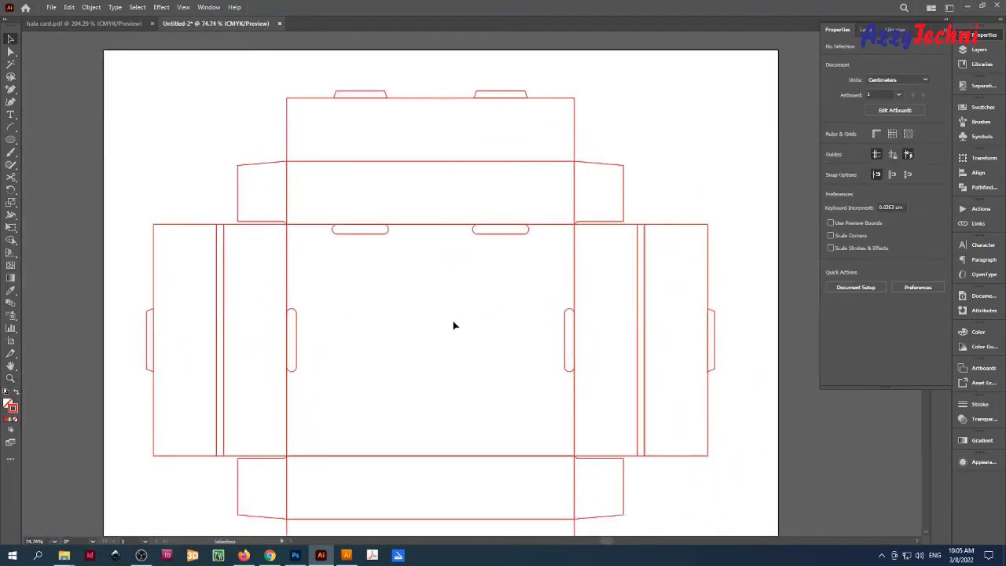
drag(468, 339, 447, 325)
key(z)
drag(462, 355, 454, 243)
drag(465, 327, 440, 319)
scroll(454, 348, up, 4)
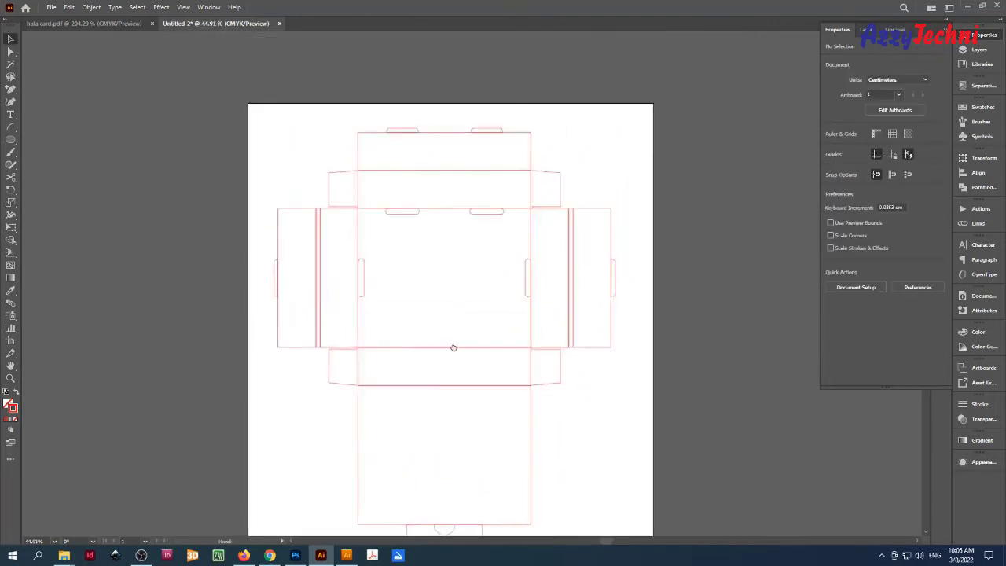
Draw a 9 × 0.5 cm rectangle inside the main panel.
drag(429, 201, 447, 360)
key(v)
click(472, 393)
click(525, 391)
key(z)
drag(416, 132, 485, 191)
key(v)
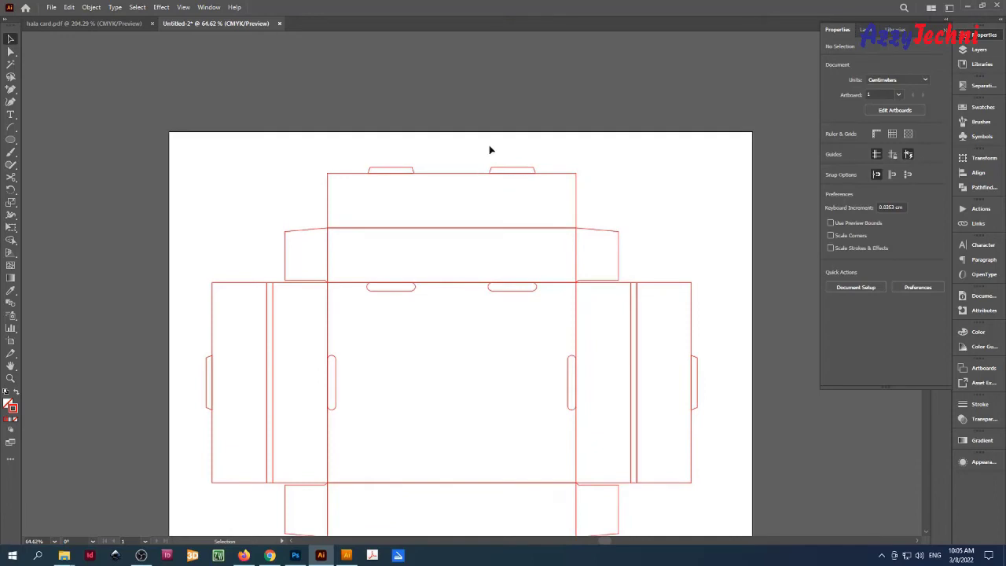
mouse_move(484, 369)
mouse_down()
mouse_move(487, 274)
mouse_move(496, 362)
mouse_up()
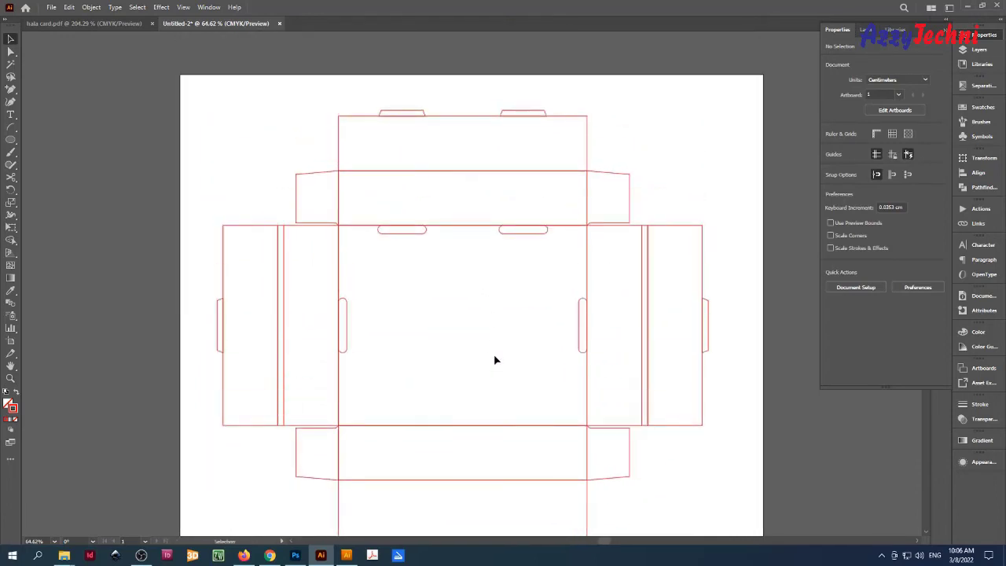
key(m)
click(487, 356)
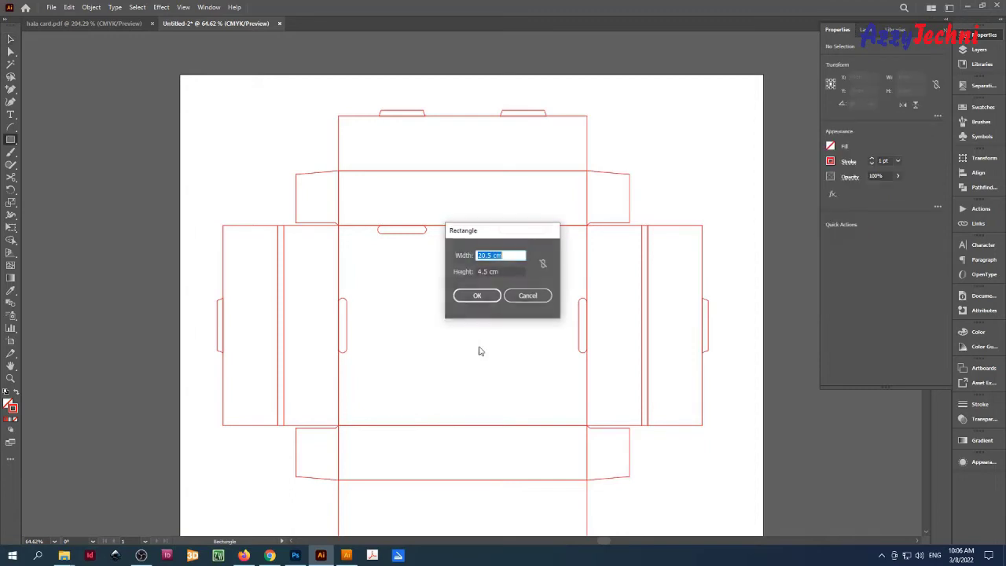
text(9)
key(Tab)
text(3)
key(Return)
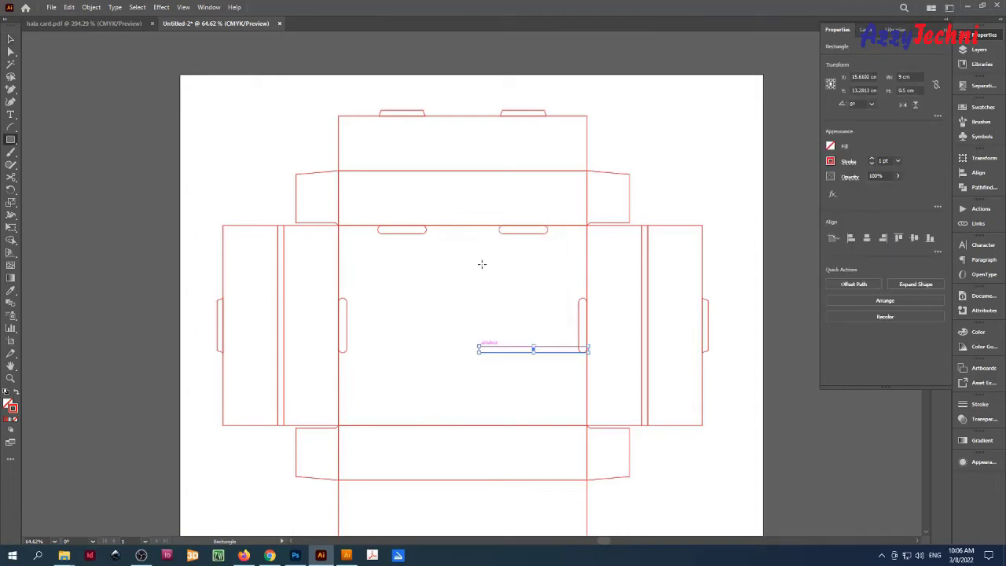
Place the 9 × 0.5 cm rectangle against the upper edge of the panel above the main panel, centred horizontally.
key(v)
click(496, 292)
drag(498, 291, 508, 360)
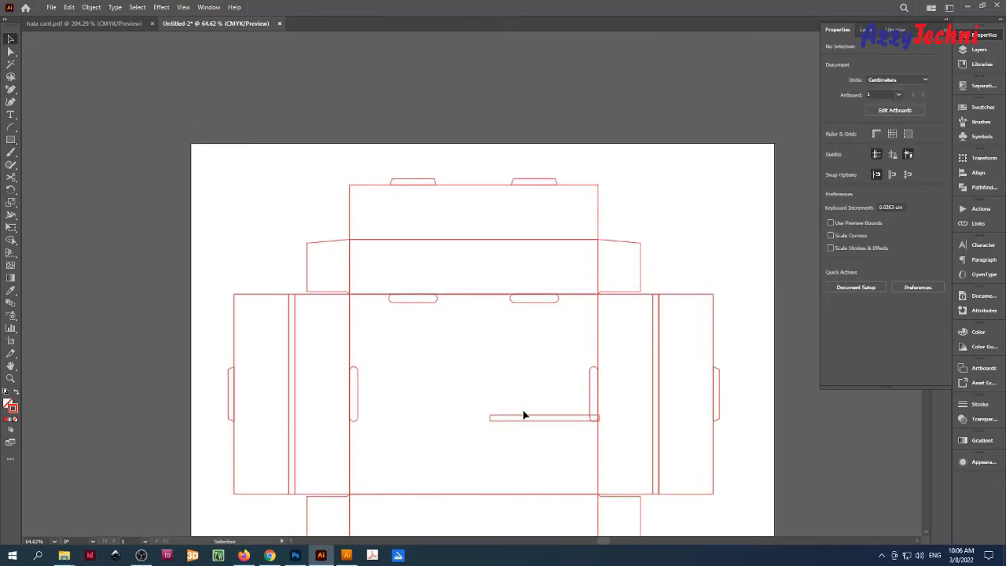
drag(524, 415, 447, 269)
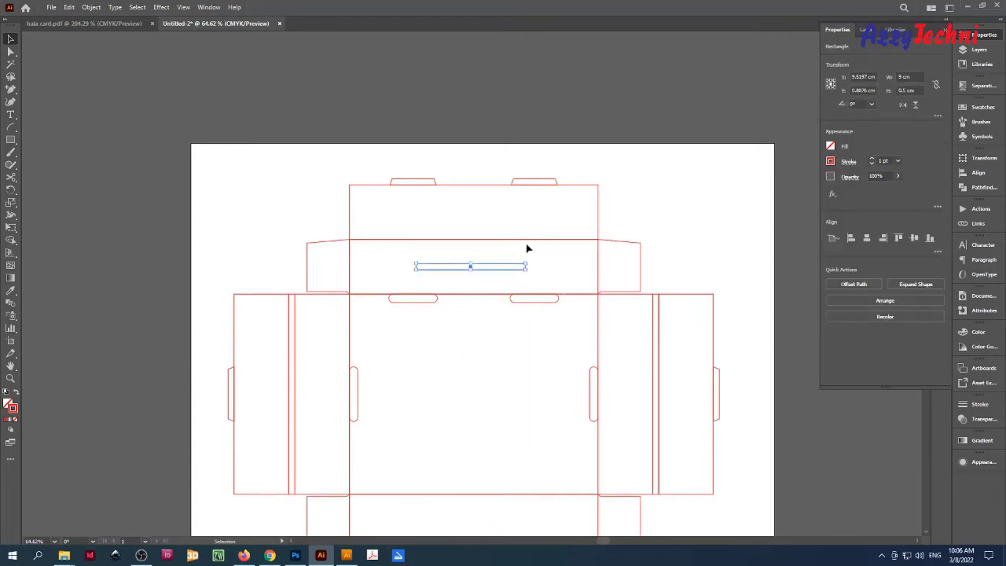
key(ctrl+space)
drag(470, 209, 551, 295)
click(550, 295)
drag(495, 316, 506, 271)
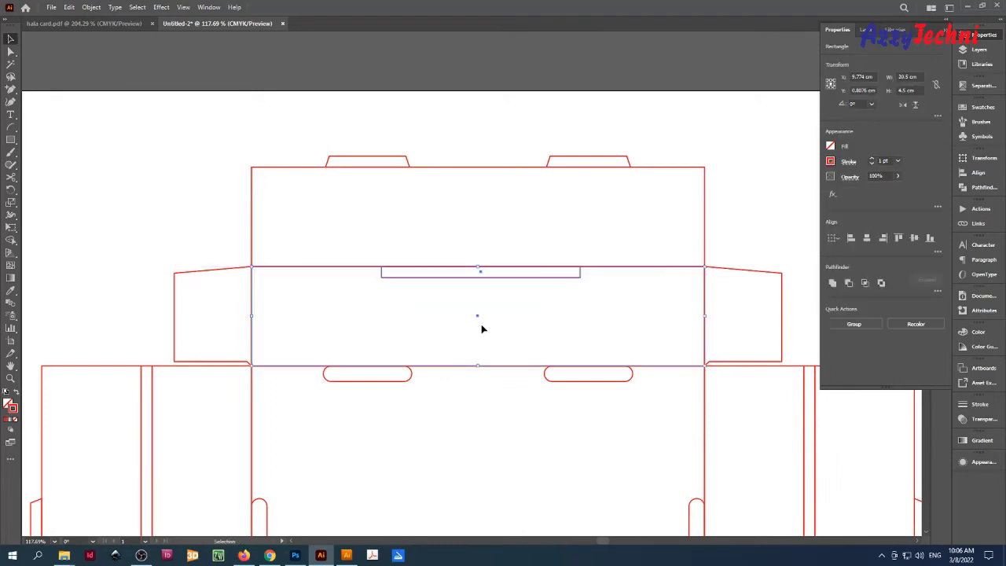
shift+click(478, 315)
click(484, 224)
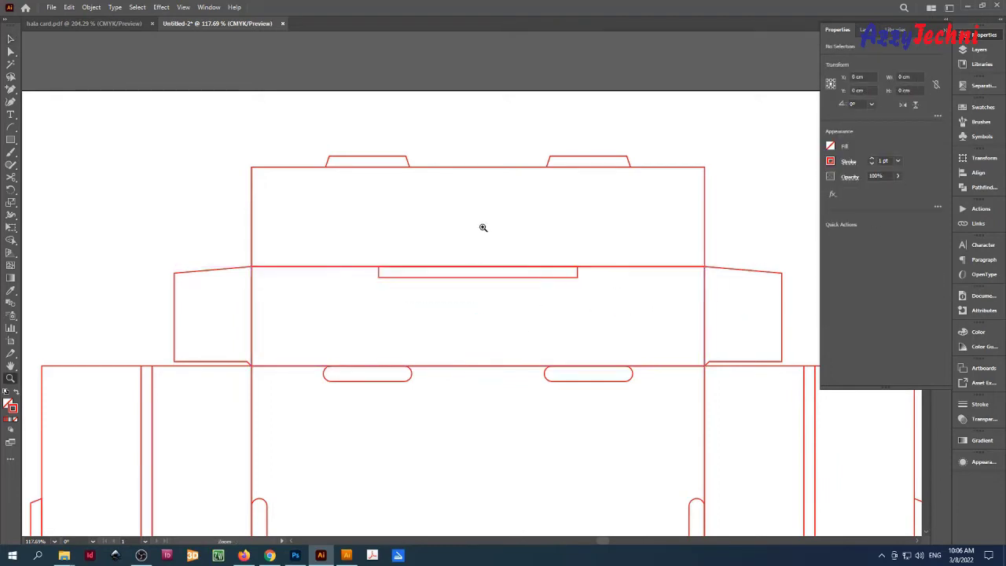
Round the corners of the 9 cm rectangle fully so it becomes a slot with semicircular ends.
key(ctrl+space)
drag(483, 225, 561, 268)
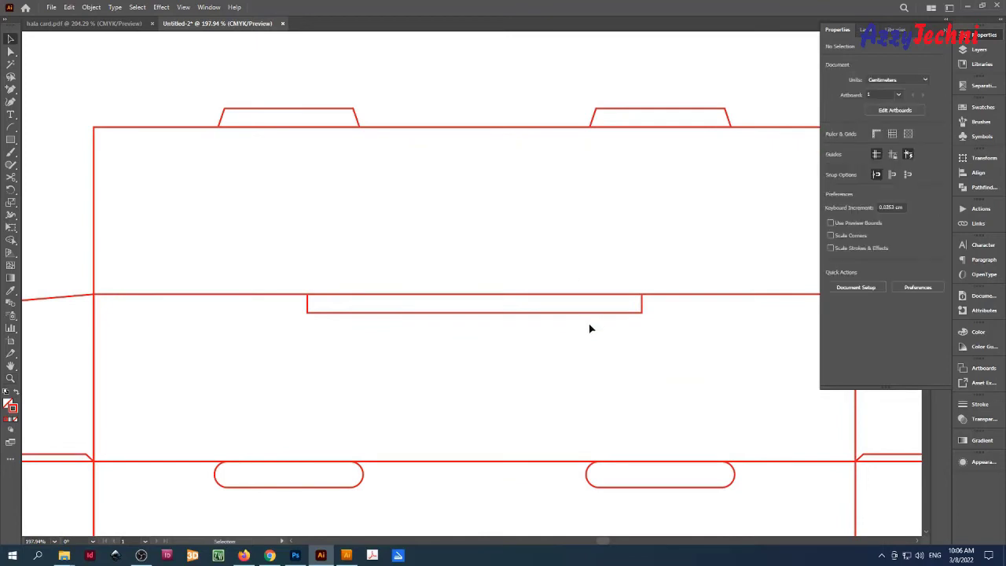
scroll(550, 342, down, 1)
click(474, 305)
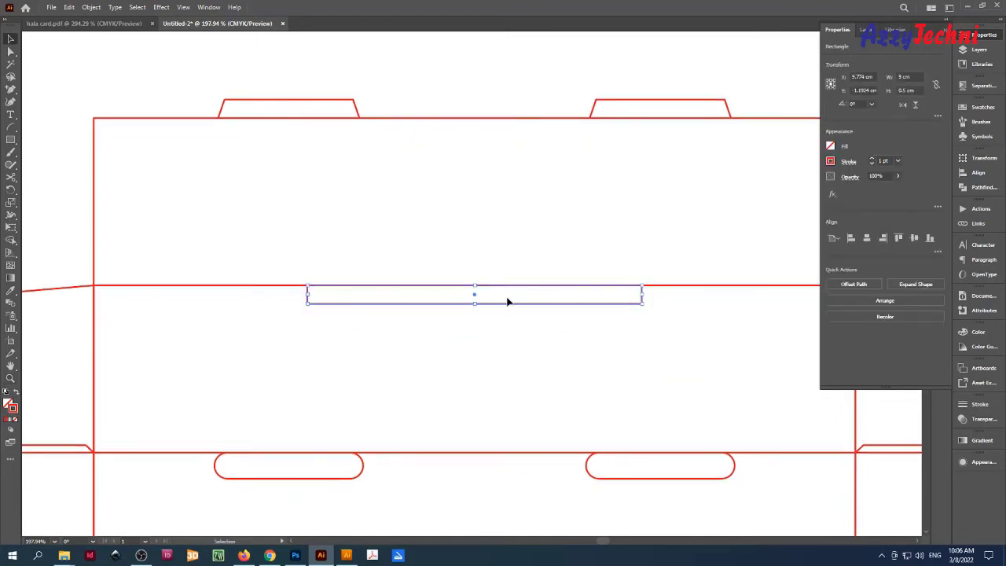
drag(639, 294, 535, 301)
Draw a 2.7 × 2.7 cm circle below the long rounded slot.
key(l)
click(533, 351)
text(2)
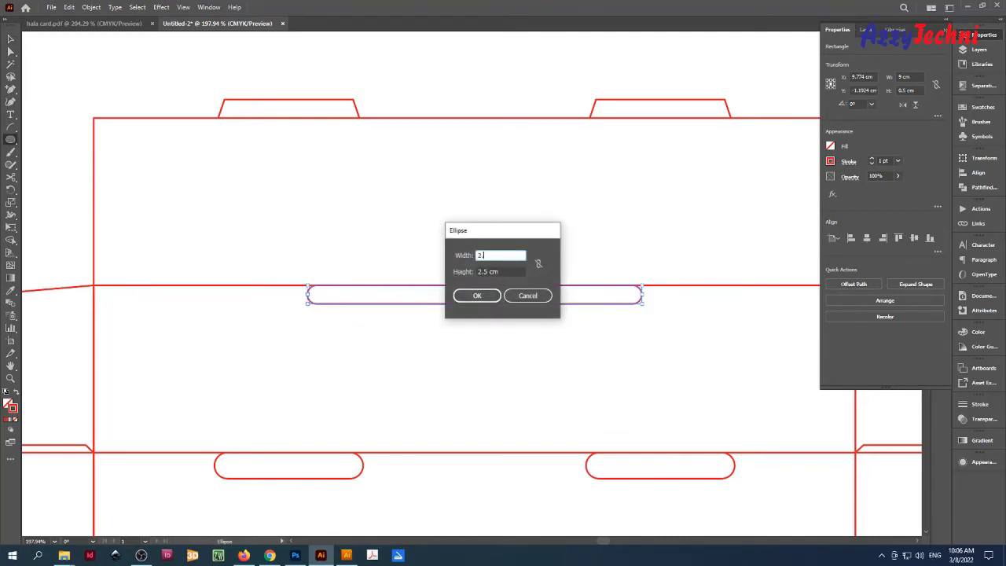
text(.7)
key(Tab)
text(2.7)
key(Return)
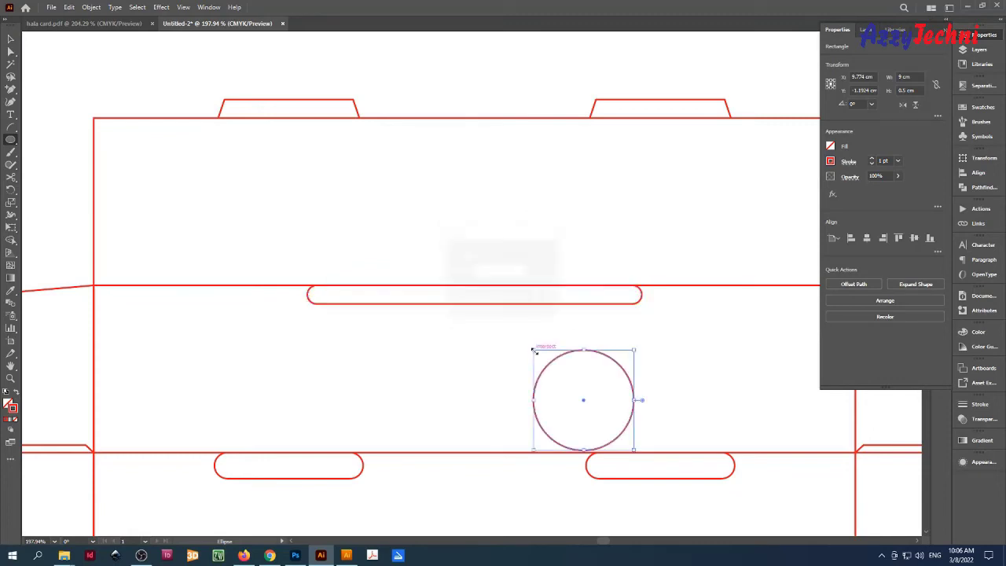
Centre the 2.7 cm circle on the midpoint of the long slot's lower edge.
key(v)
drag(628, 434, 520, 338)
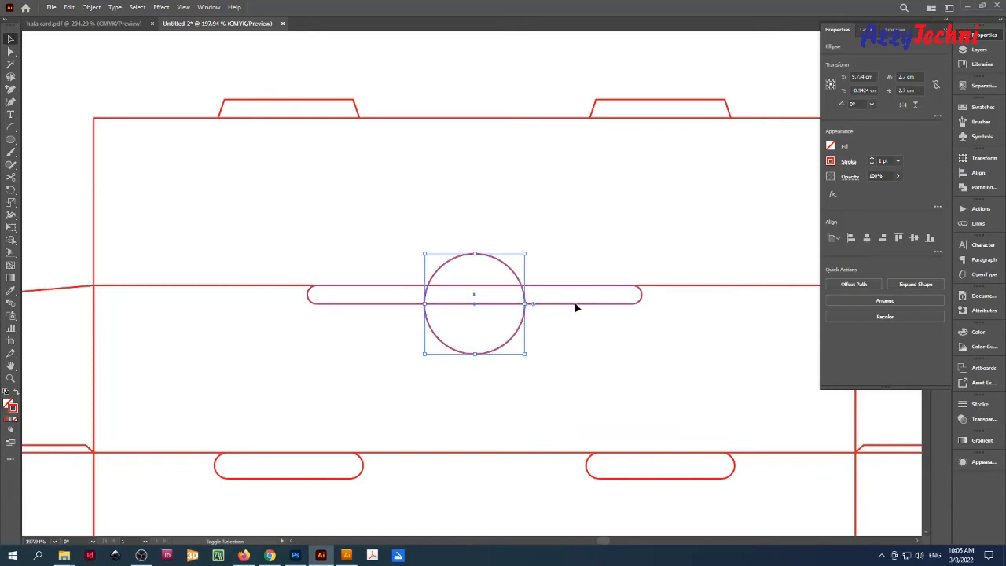
shift+click(579, 303)
click(580, 304)
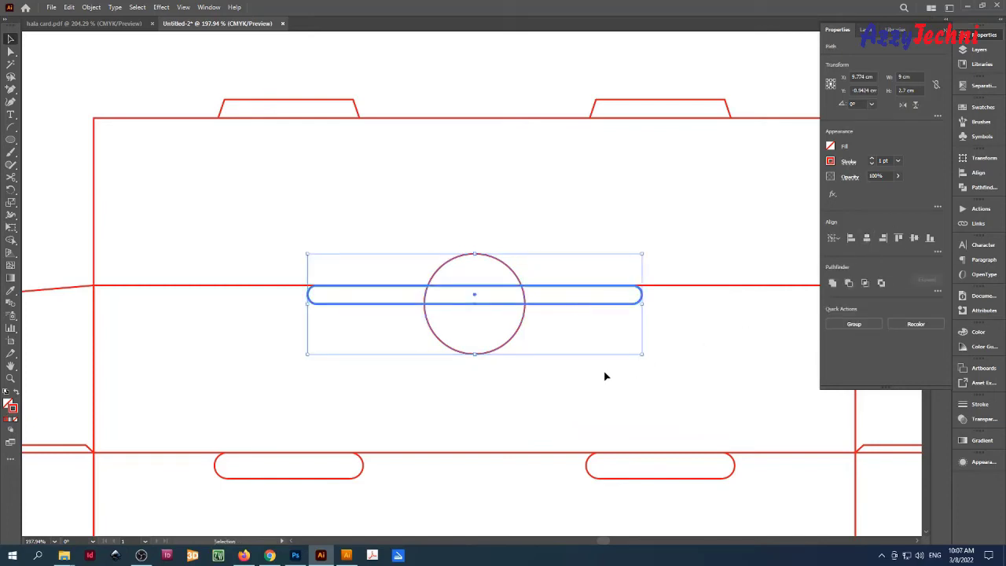
drag(574, 343, 515, 297)
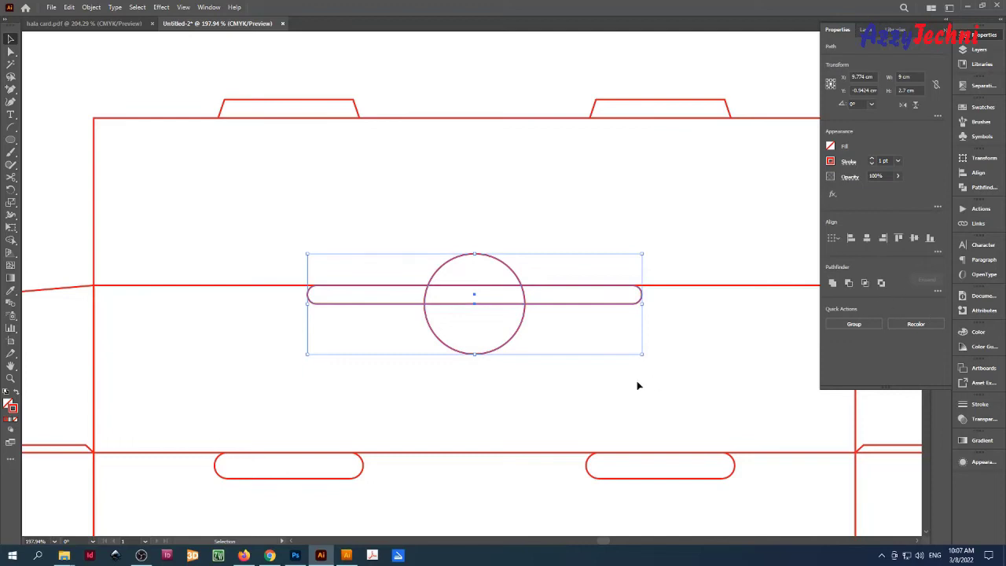
click(592, 383)
Delete the upper half of the circle, leaving a semicircular thumb notch under the long slot.
key(a)
scroll(507, 261, up, 2)
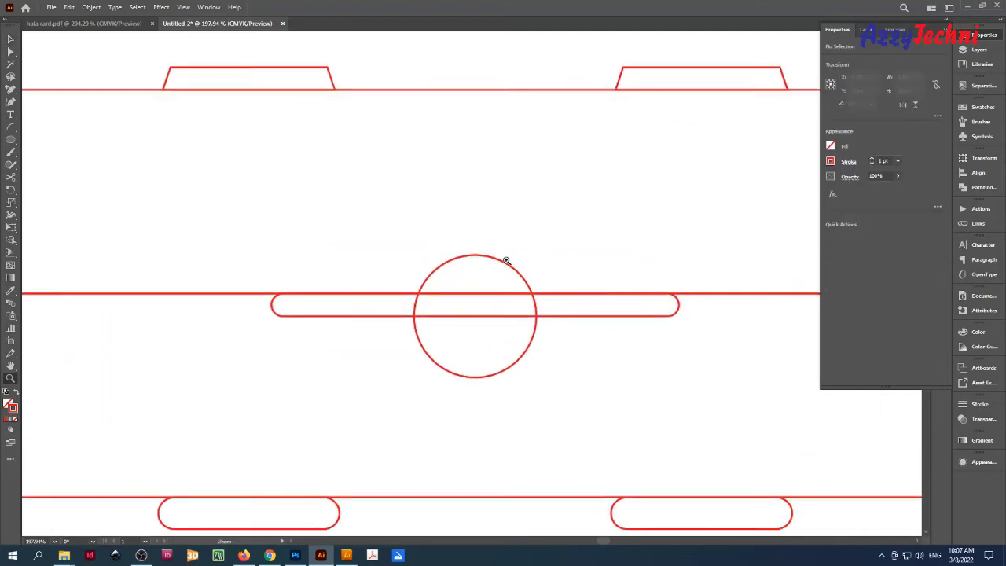
drag(423, 236, 542, 273)
key(Delete)
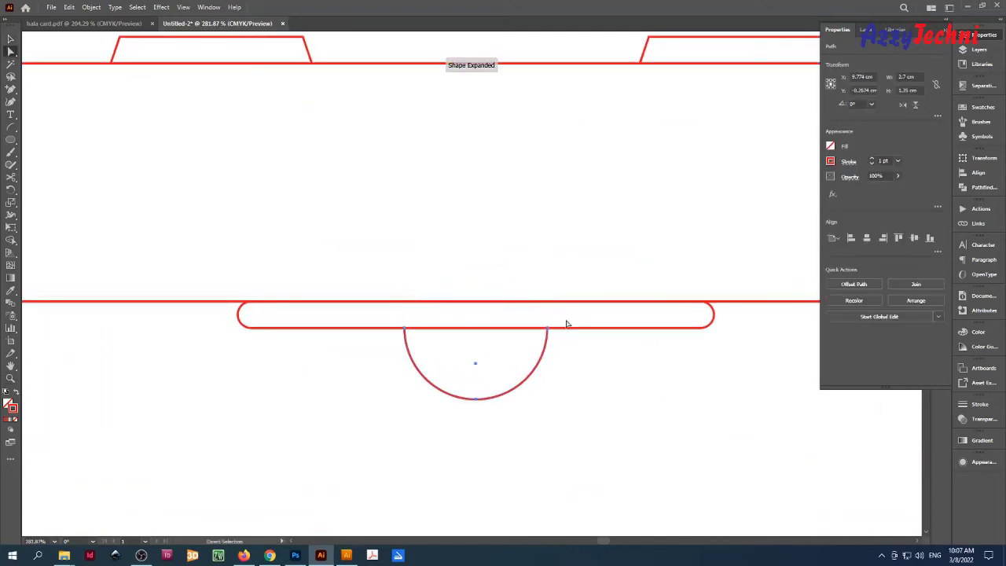
Examine the whole dieline, from the new slot and thumb notch down to the closing flap.
key(z)
drag(634, 379, 462, 349)
key(v)
key(space)
drag(671, 412, 534, 303)
key(z)
drag(587, 422, 564, 206)
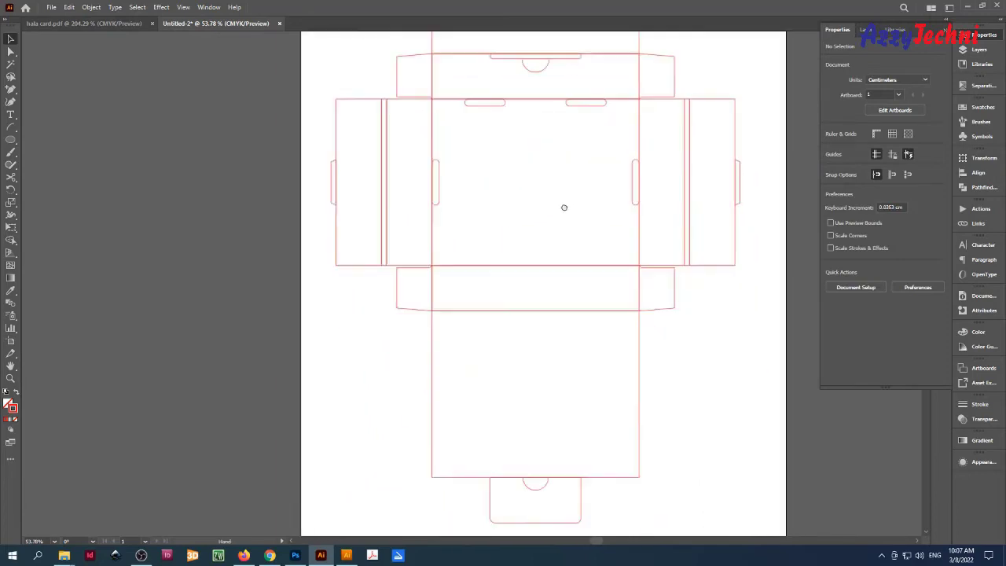
mouse_move(584, 389)
mouse_down()
mouse_move(572, 294)
mouse_move(573, 323)
mouse_up()
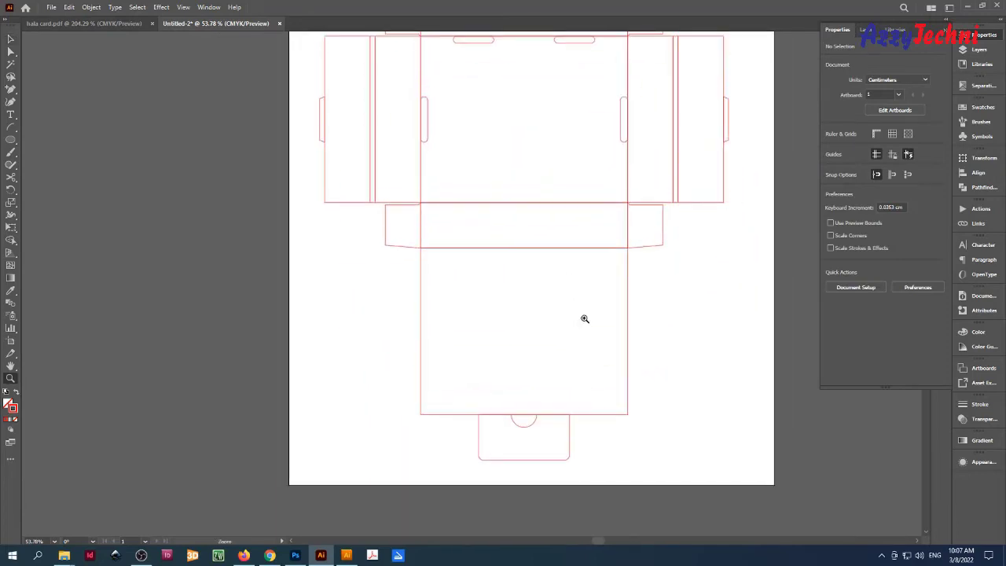
scroll(545, 294, down, 2)
scroll(542, 271, up, 2)
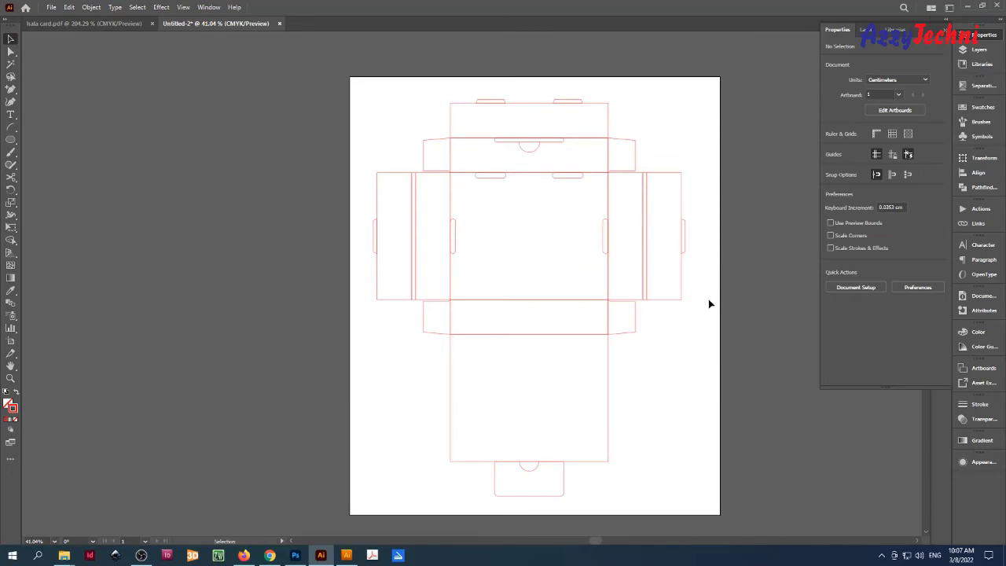
Move the left side tab over the main panel's left vertical slot to check its fit, and undo the move.
key(z)
drag(547, 175, 662, 224)
key(v)
click(297, 285)
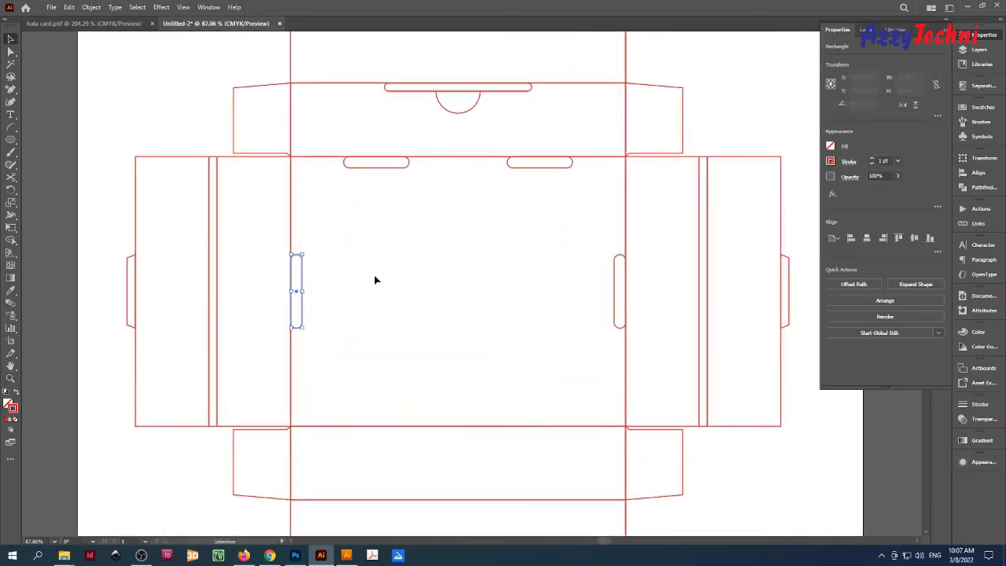
click(294, 200)
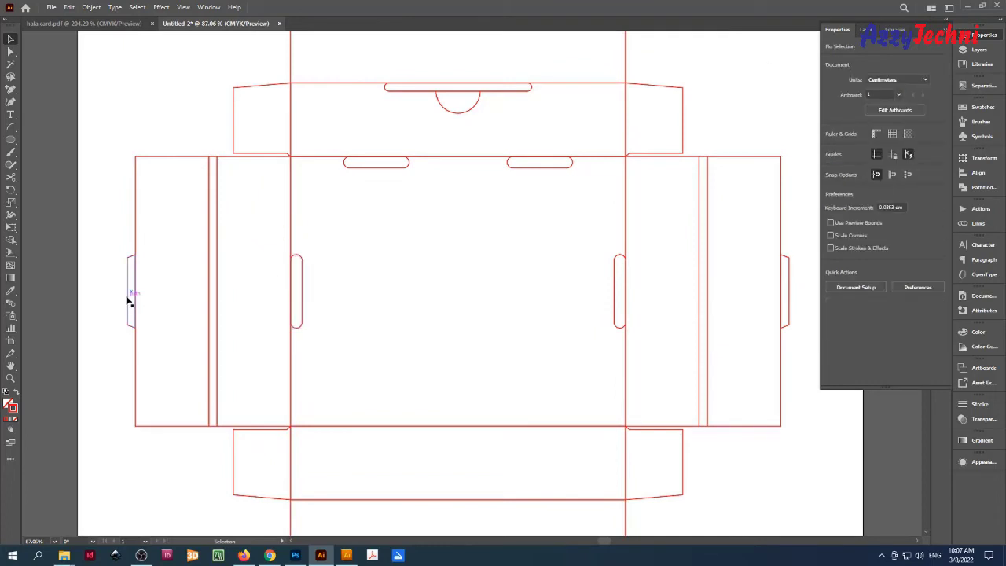
drag(128, 298, 295, 303)
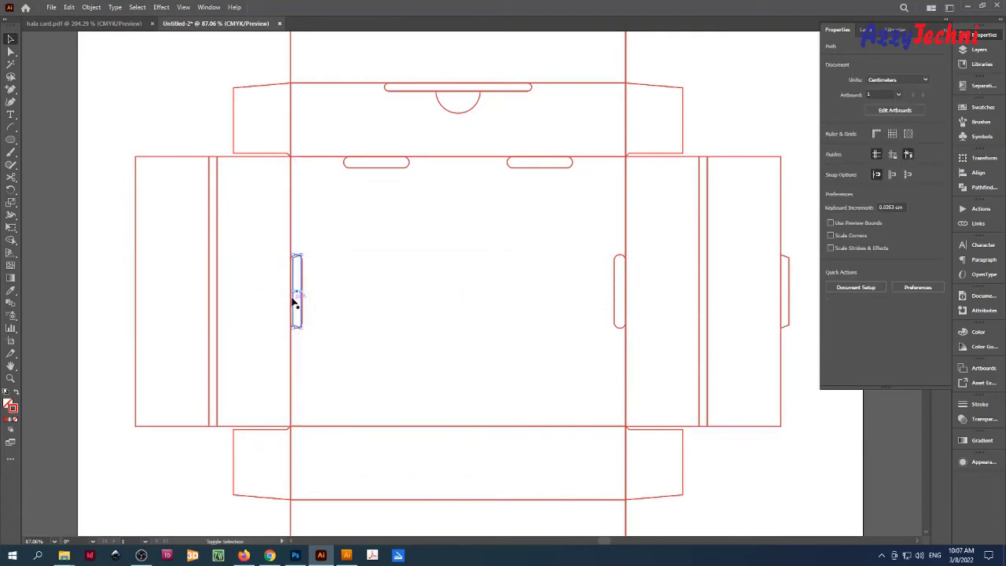
key(ctrl+z)
Move the left upper-edge tab over the left horizontal slot to check its fit, and undo the move.
drag(509, 198, 490, 316)
click(428, 331)
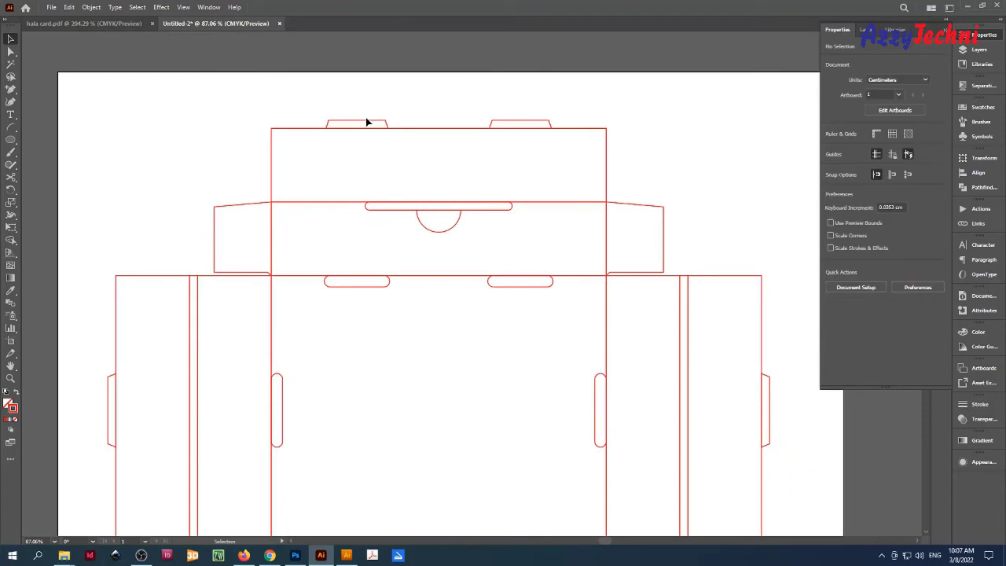
drag(367, 121, 367, 278)
key(ctrl+space)
drag(339, 289, 506, 319)
key(ctrl+z)
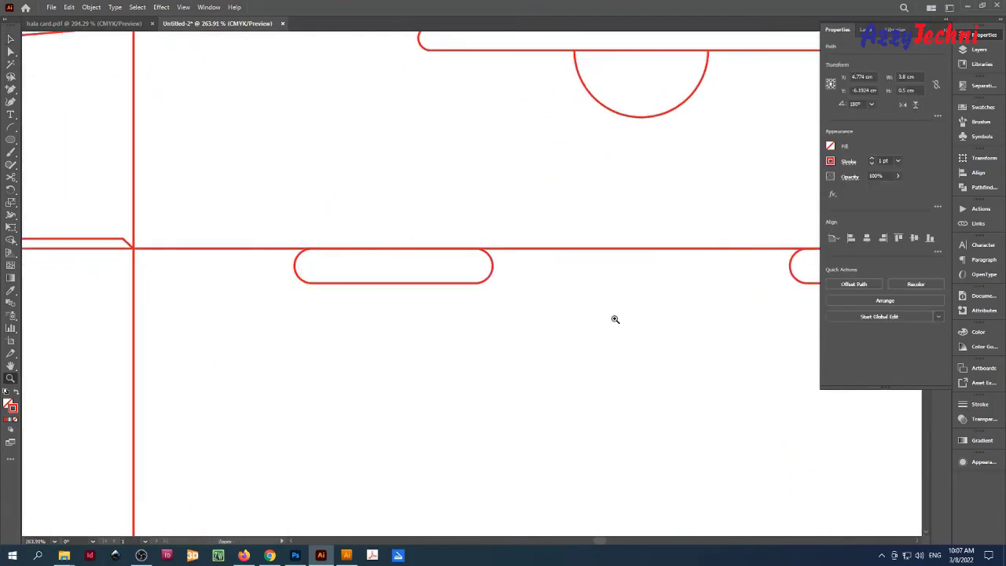
Examine the remaining parts of the dieline up close and review the full box outline.
drag(612, 317, 401, 247)
drag(628, 348, 570, 296)
click(570, 327)
key(ctrl+space)
drag(451, 171, 464, 219)
drag(460, 143, 470, 319)
key(ctrl+z)
key(ctrl+space)
drag(619, 363, 596, 349)
drag(597, 350, 455, 170)
click(643, 100)
key(ctrl+space)
drag(623, 285, 539, 307)
drag(535, 308, 529, 227)
key(ctrl+space)
drag(581, 323, 557, 317)
drag(531, 272, 537, 287)
Cut the four horizontal fold edges out of the stacked panels and paste them in place as separate paths.
key(a)
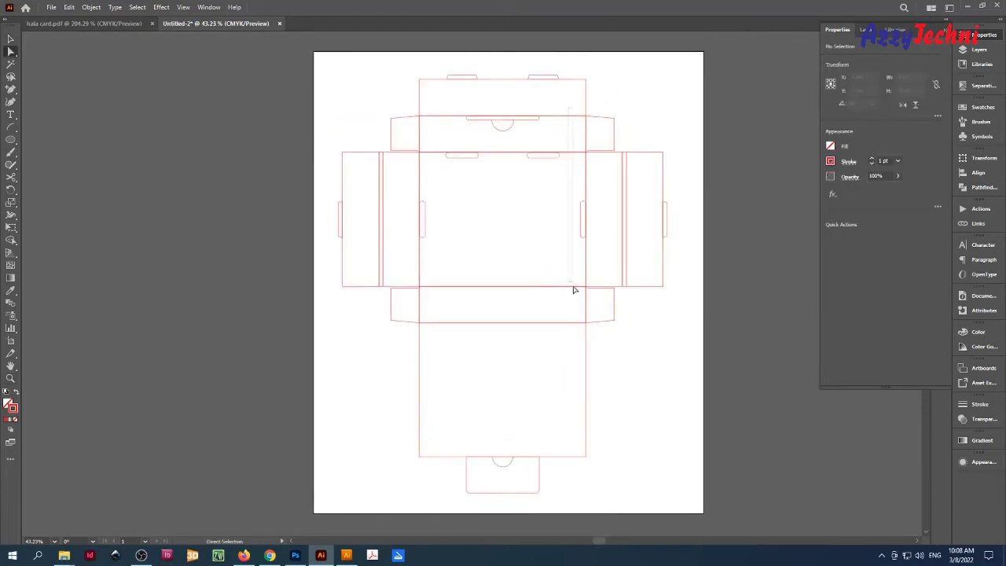
drag(573, 332, 575, 333)
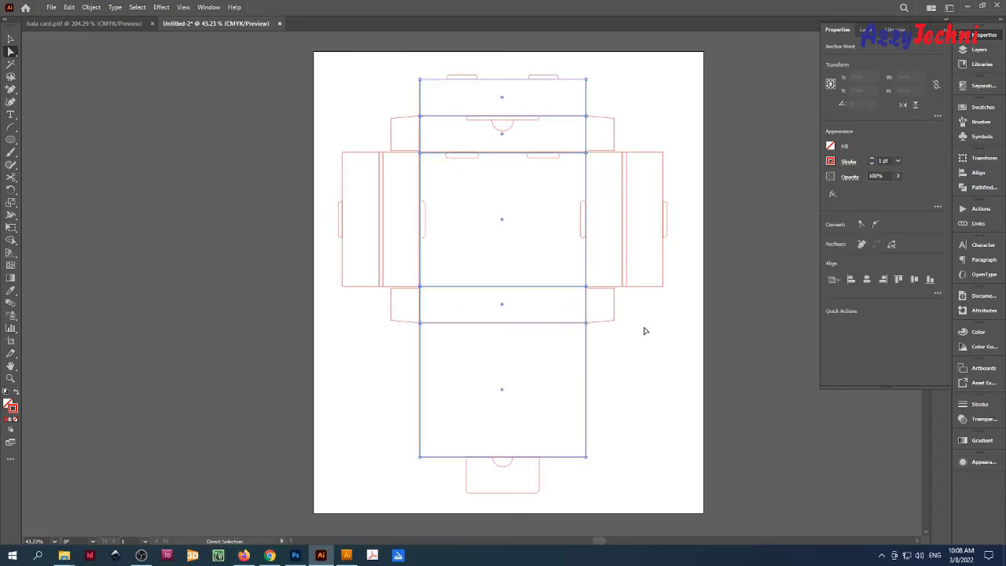
key(Delete)
click(718, 300)
key(v)
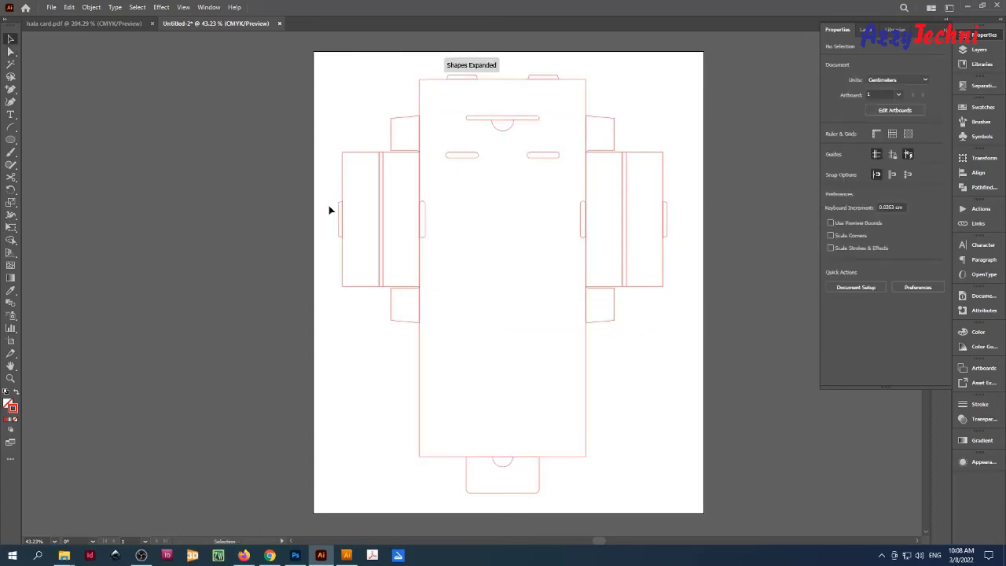
Colour the strokes of the four horizontal fold lines green.
key(ctrl+space)
drag(535, 175, 576, 100)
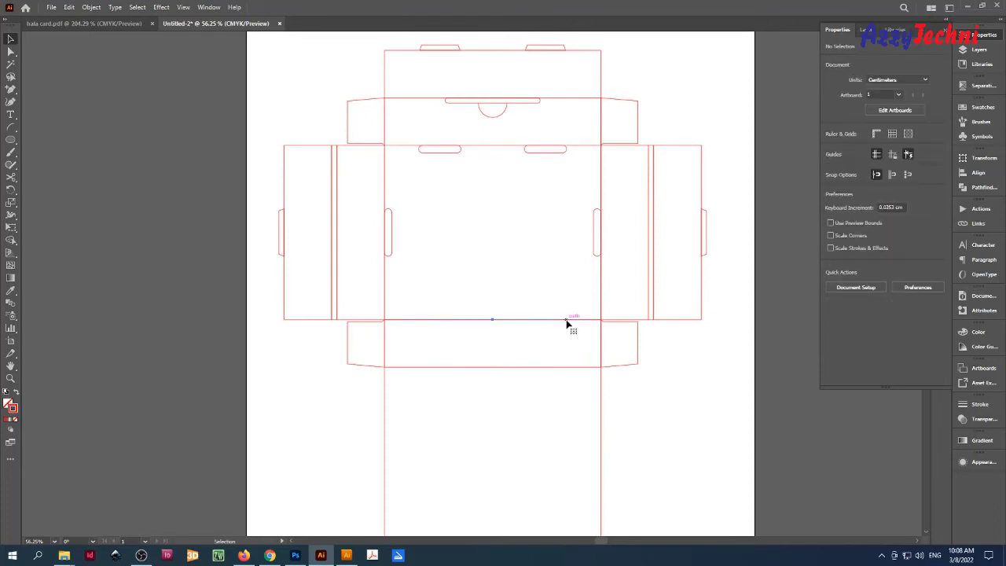
drag(577, 90, 580, 384)
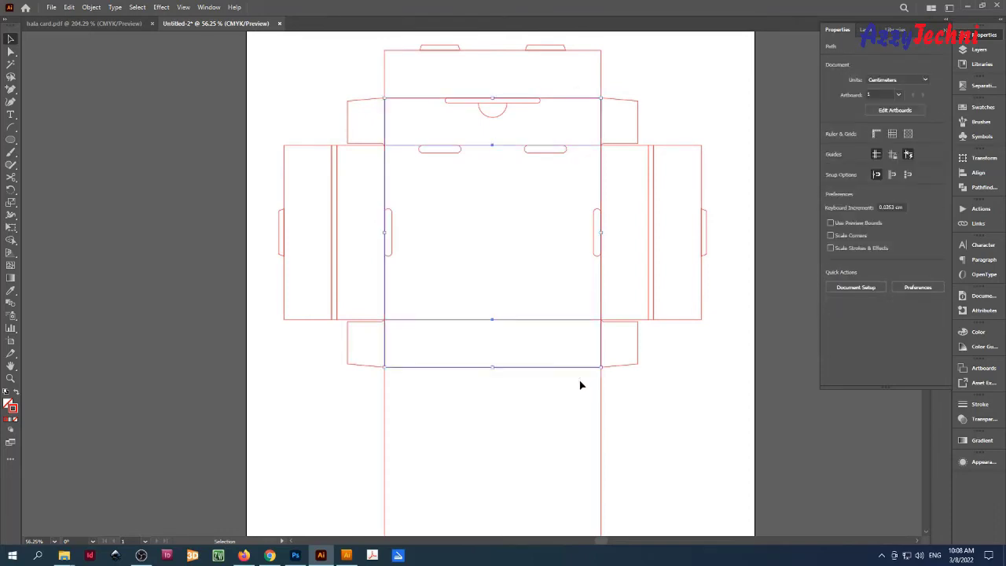
click(983, 107)
click(865, 147)
click(756, 299)
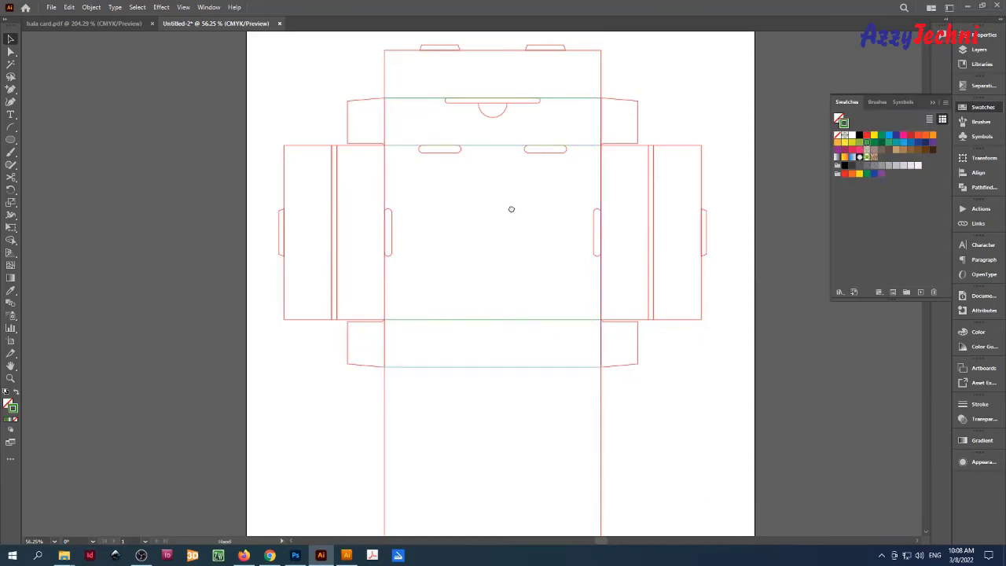
Cut the main panel's vertical side edges and the side panels' double fold lines and paste them in place.
drag(511, 209, 518, 285)
key(a)
drag(322, 235, 576, 256)
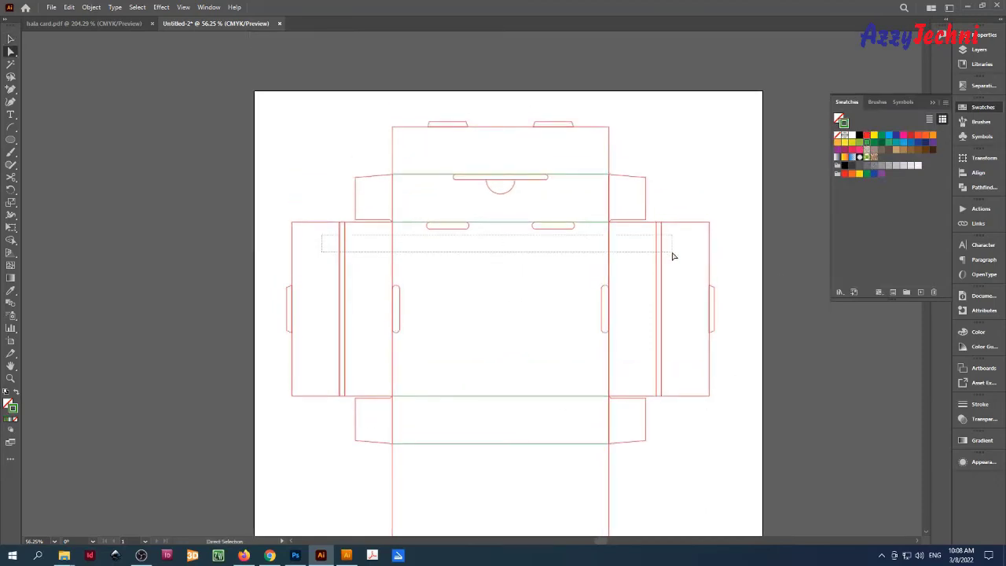
drag(672, 252, 670, 250)
key(ctrl+x)
click(732, 153)
key(v)
key(ctrl+f)
click(732, 153)
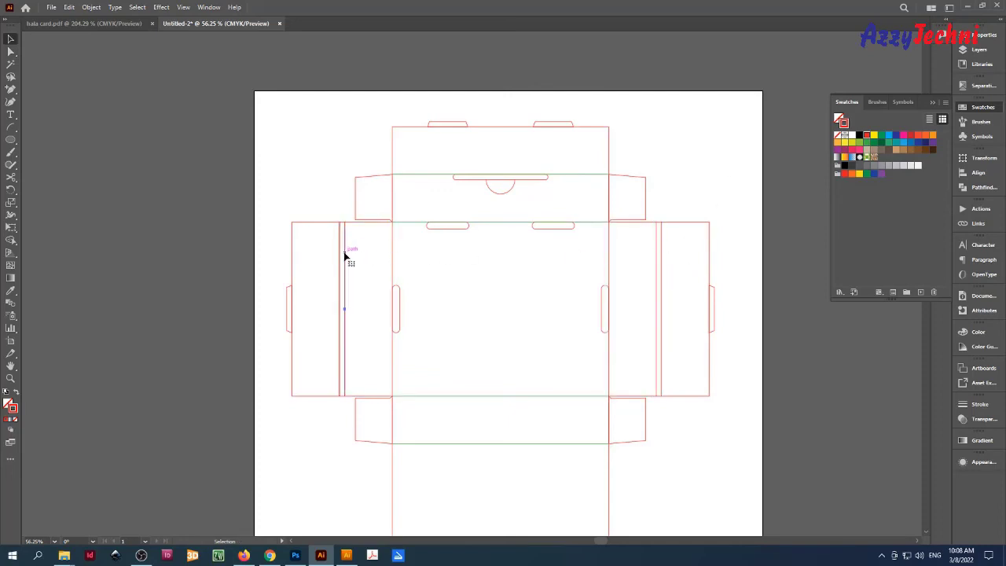
Colour the strokes of the six vertical fold lines on the main and side panels green.
drag(336, 245, 677, 266)
click(866, 143)
click(694, 240)
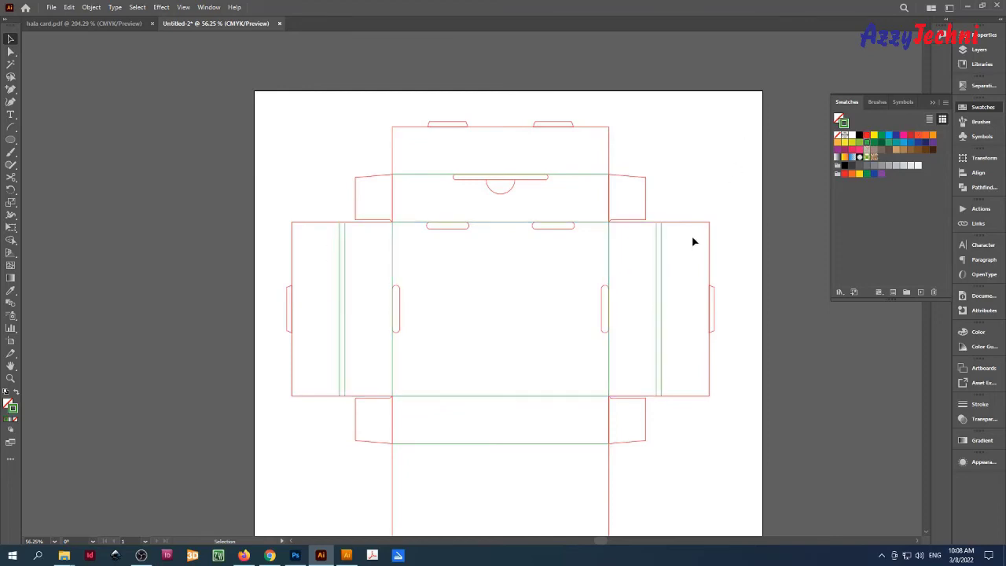
Cut the inner edges of the two upper side flaps, paste them in place and colour their strokes green.
scroll(545, 236, down, 5)
drag(493, 343, 484, 341)
drag(542, 423, 545, 376)
drag(515, 452, 532, 448)
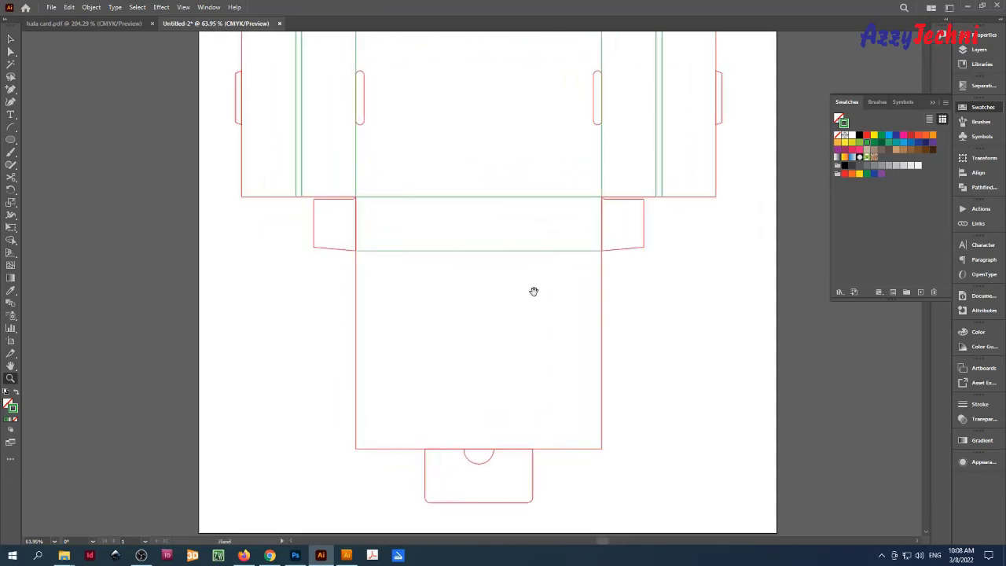
drag(531, 216, 514, 383)
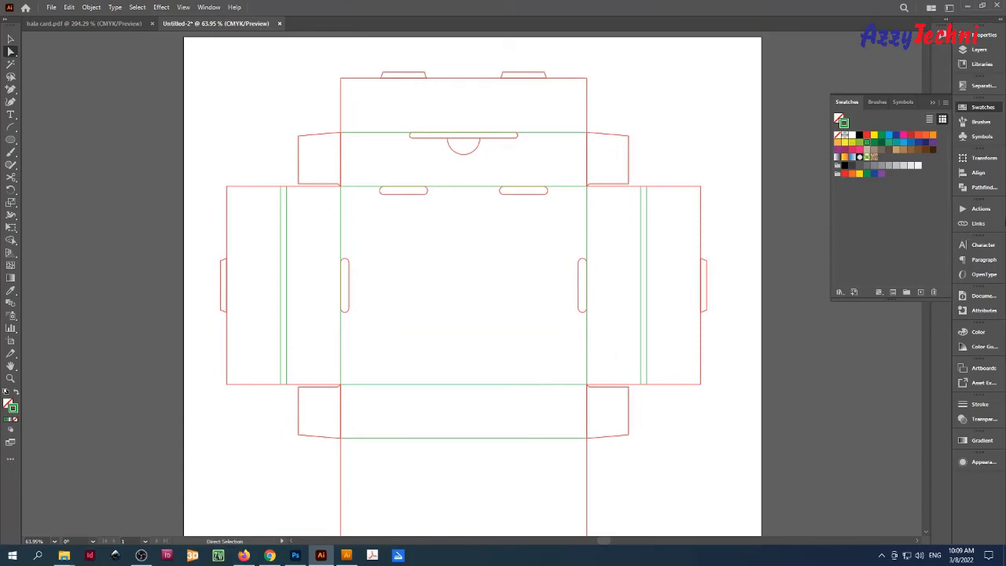
drag(476, 292, 479, 340)
drag(479, 142, 505, 196)
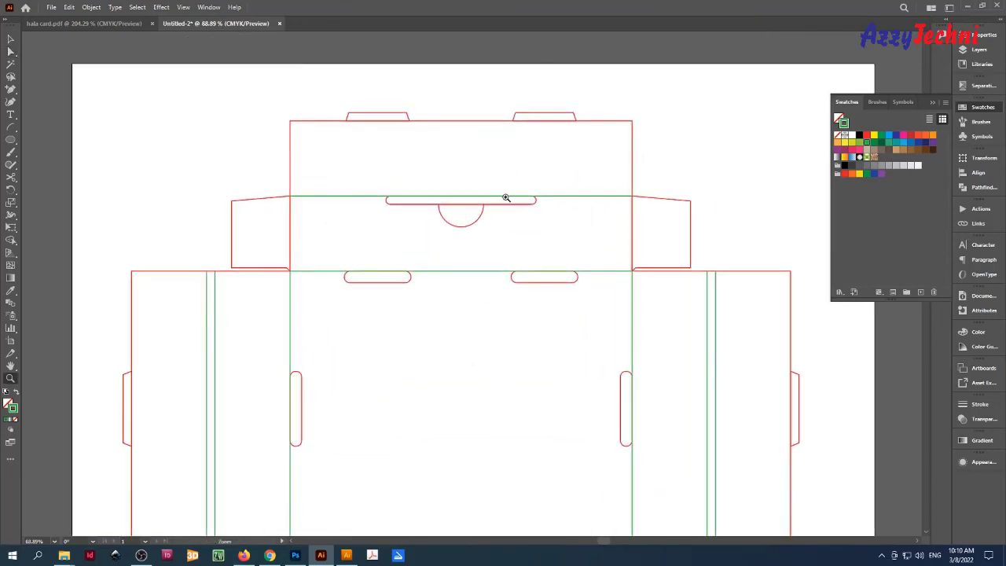
drag(279, 246, 647, 251)
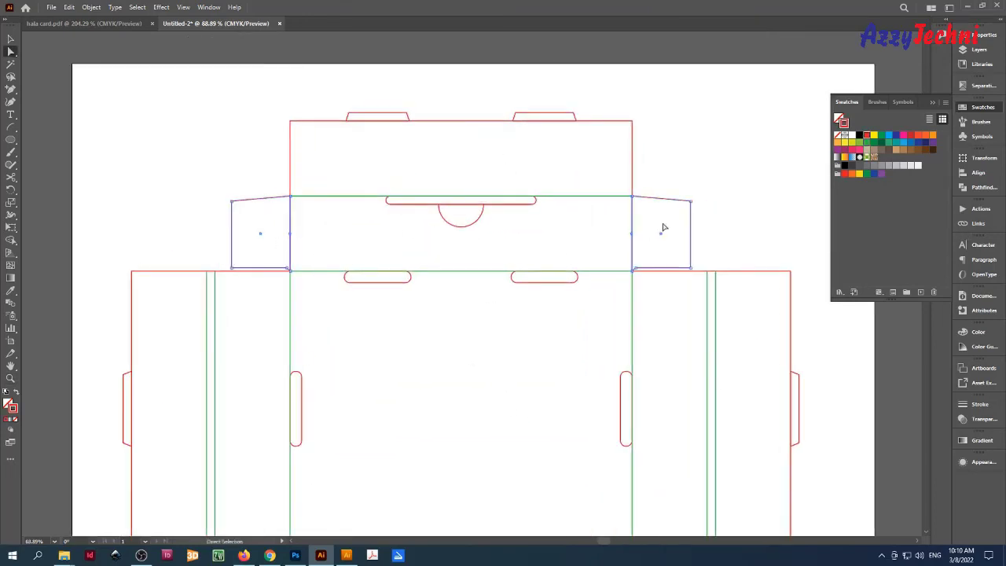
key(v)
click(735, 137)
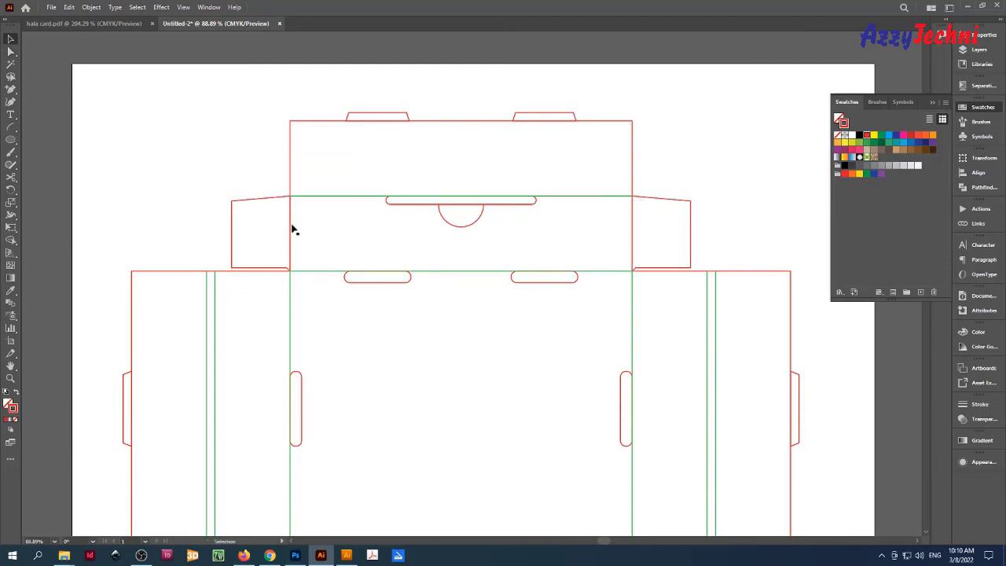
drag(415, 252, 648, 251)
key(ctrl+space)
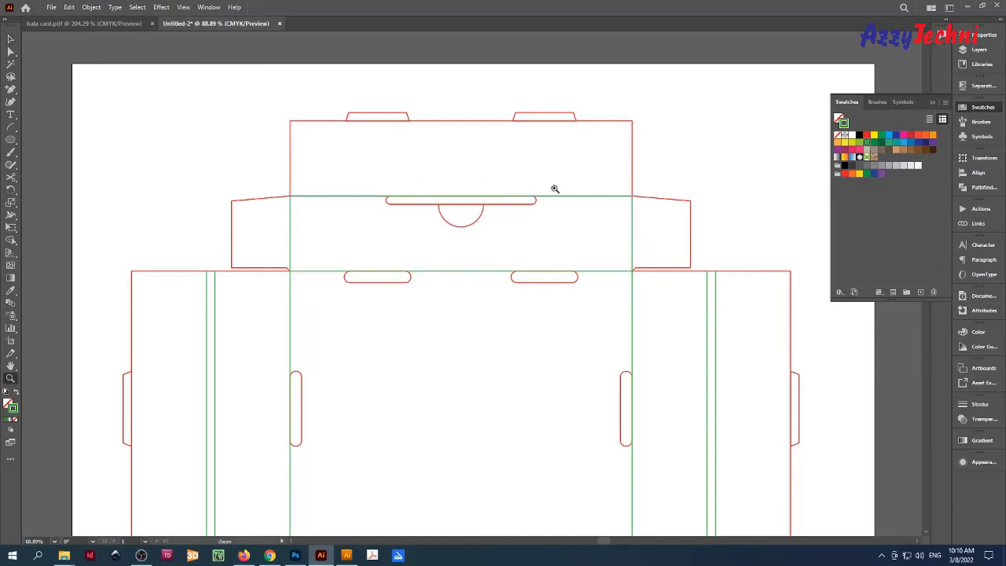
Bring the two slots along the main panel's upper edge to the front.
drag(553, 187, 615, 220)
drag(603, 340, 279, 325)
right_click(281, 323)
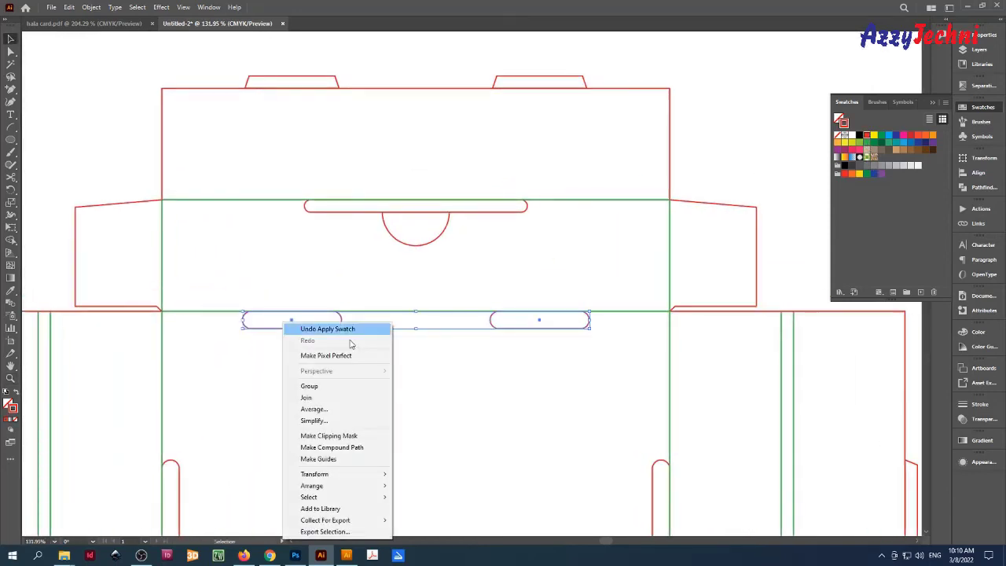
mouse_move(369, 486)
click(422, 486)
click(539, 418)
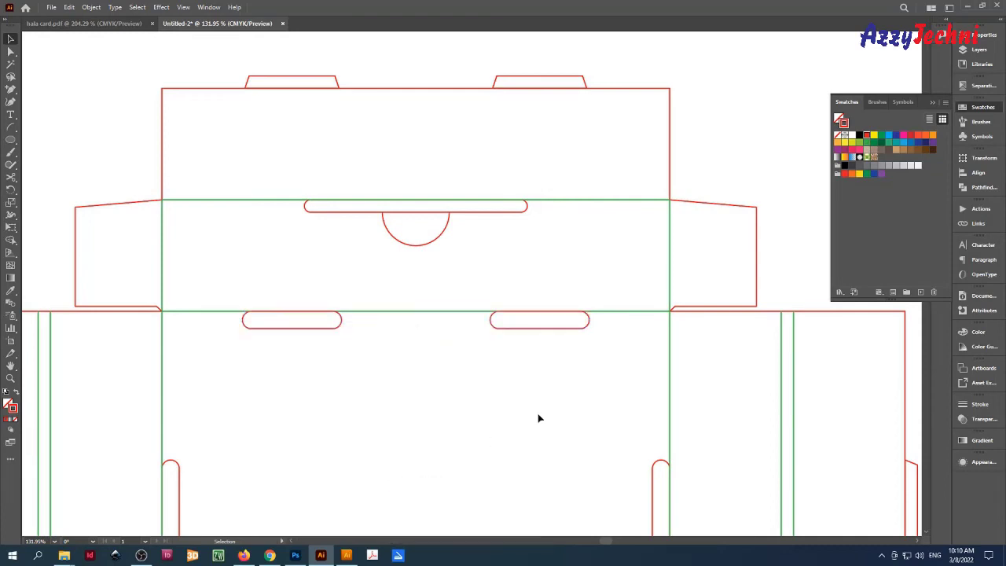
Bring the long slot and its thumb notch on the upper panel to the front.
key(space)
drag(443, 326, 451, 420)
drag(557, 328, 279, 311)
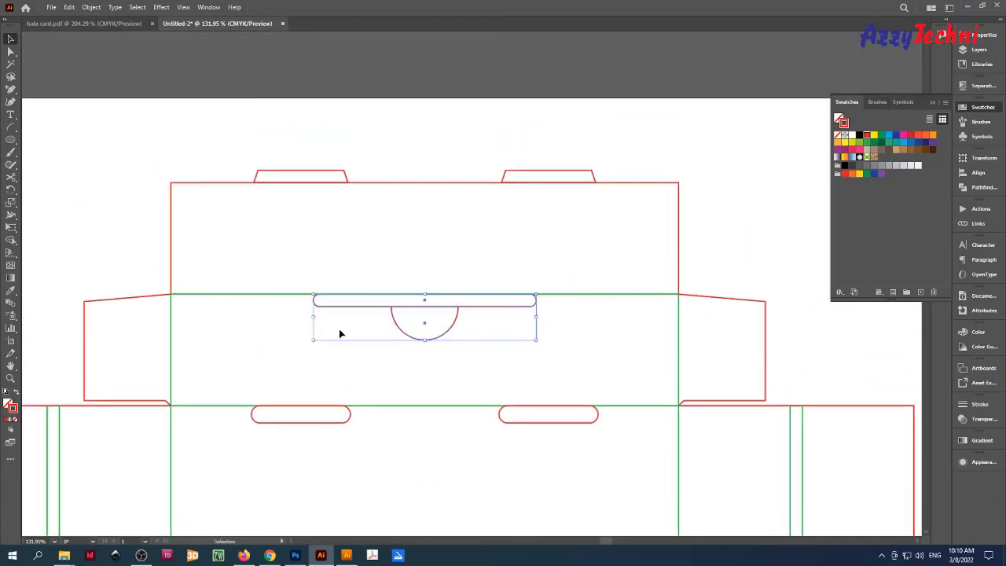
right_click(354, 330)
mouse_move(408, 493)
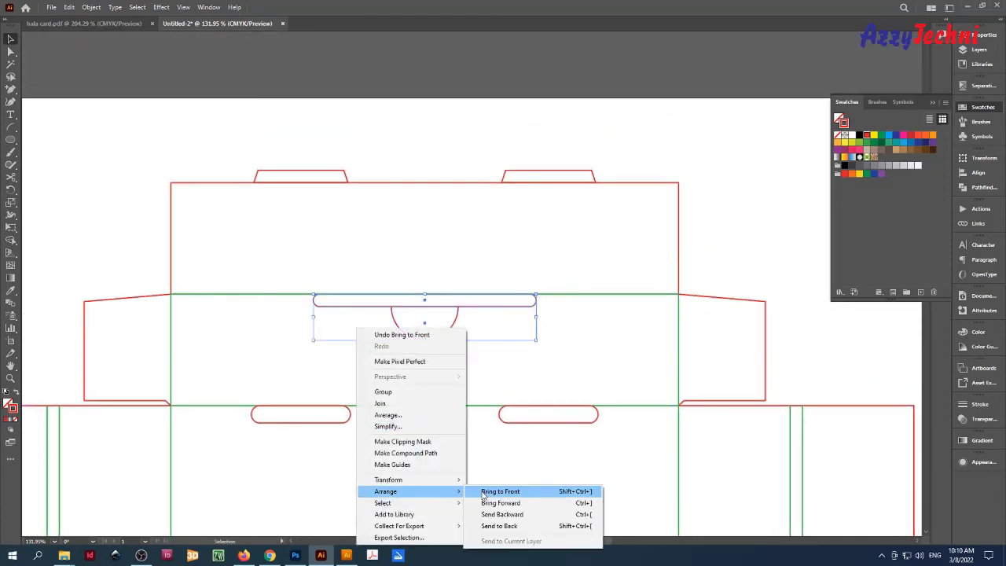
click(483, 492)
click(471, 462)
Cut the base edges of the two locking tabs on the uppermost panel and paste them in place as separate paths.
key(z)
drag(503, 366, 471, 306)
key(space)
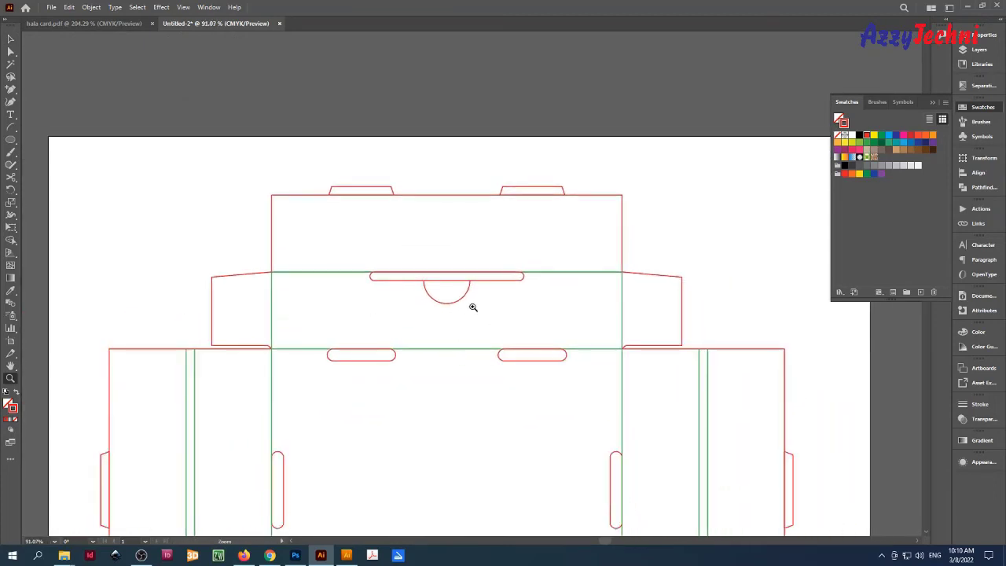
mouse_move(462, 430)
mouse_down()
mouse_move(462, 375)
mouse_move(462, 422)
mouse_up()
drag(459, 189, 503, 192)
key(a)
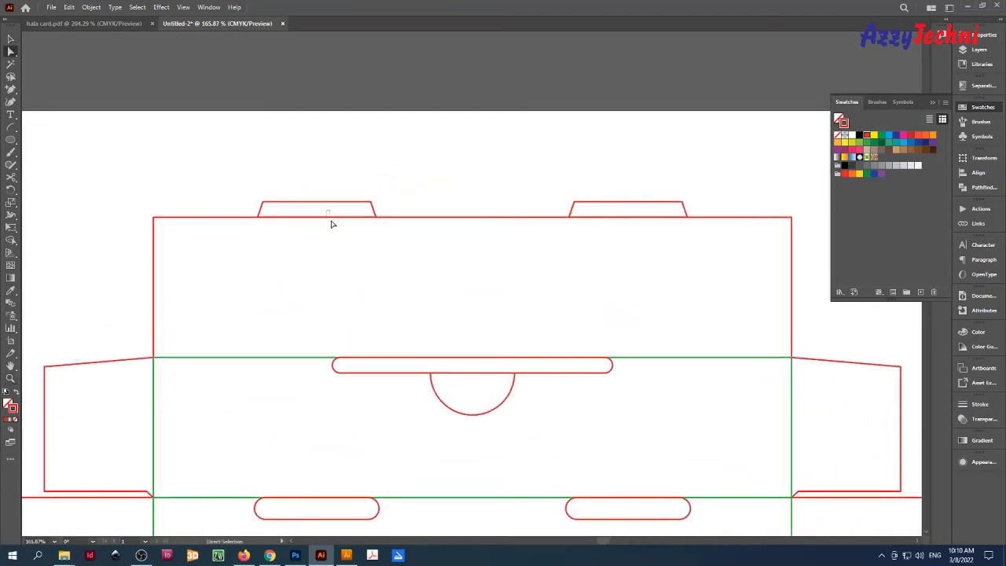
click(331, 225)
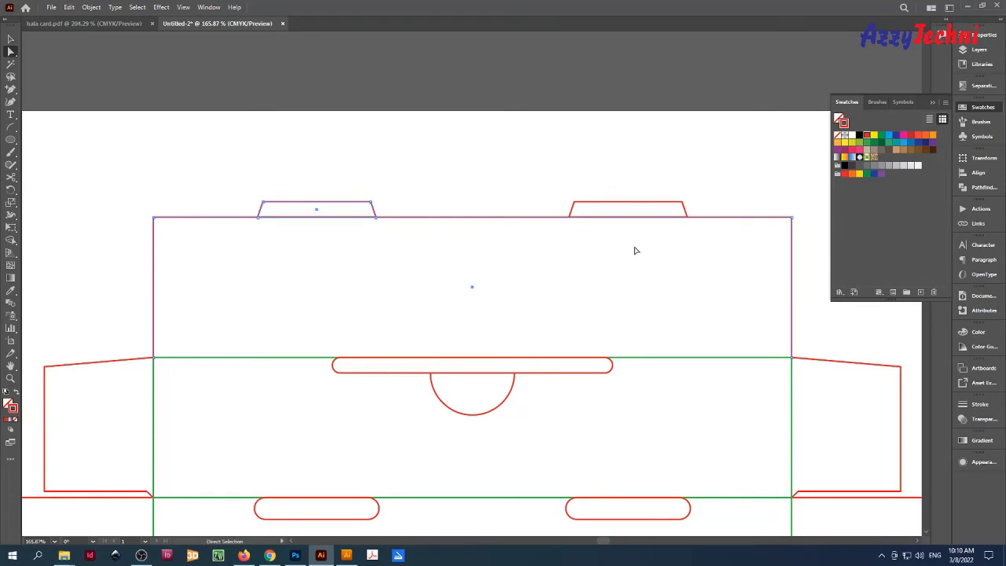
drag(637, 210, 643, 229)
key(ctrl+x)
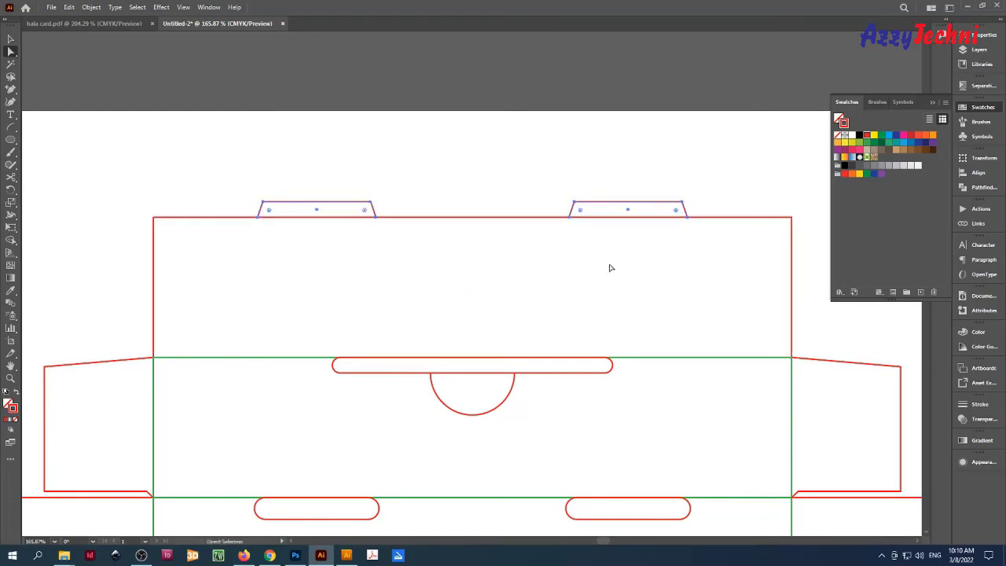
click(609, 264)
key(v)
key(ctrl+f)
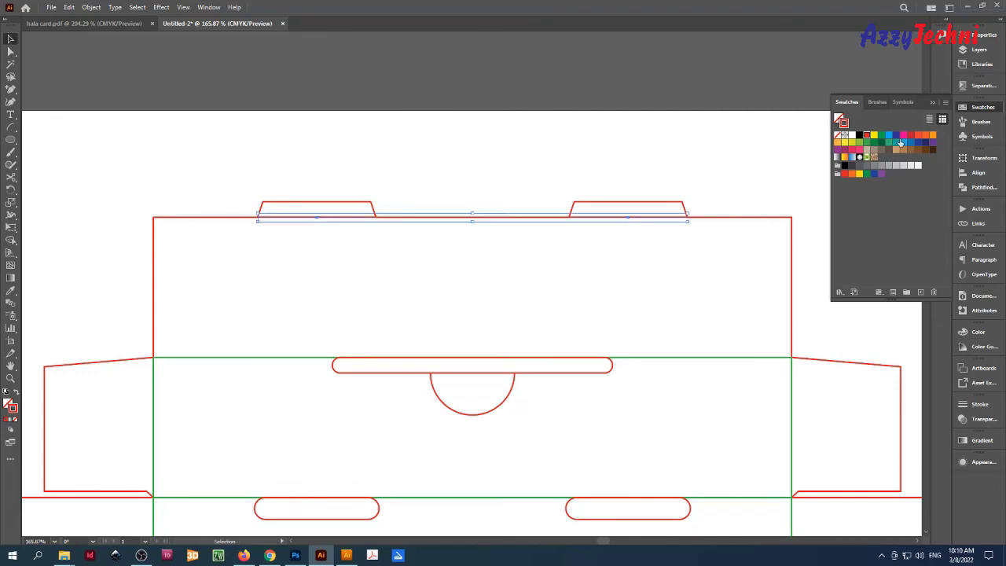
Colour the strokes of the two upper locking tabs' base edges green.
click(867, 147)
click(612, 232)
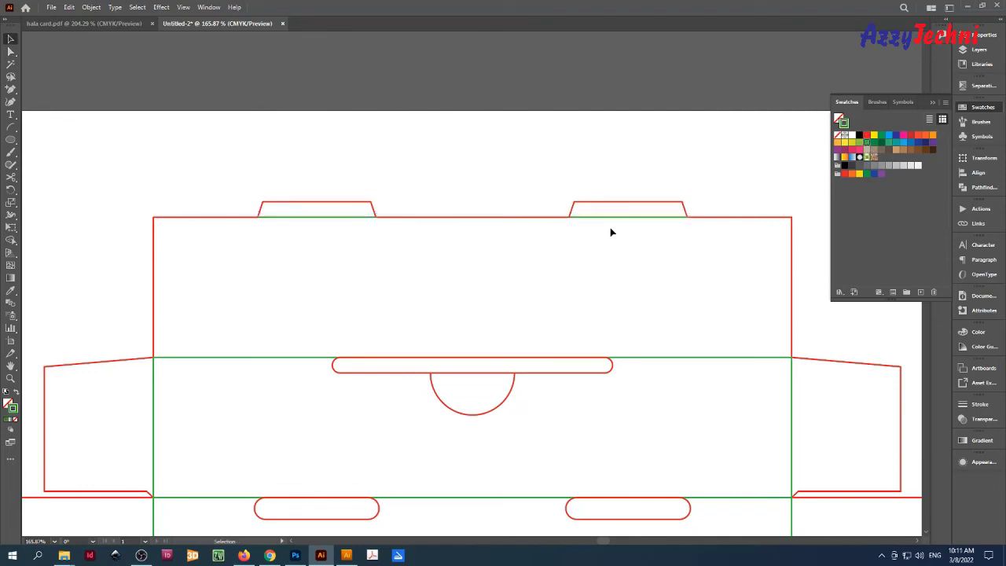
drag(619, 219, 619, 232)
key(ctrl+z)
click(612, 253)
Cut the base edge of the left side panel's locking tab and paste it in place as a separate path.
key(z)
drag(512, 288, 465, 284)
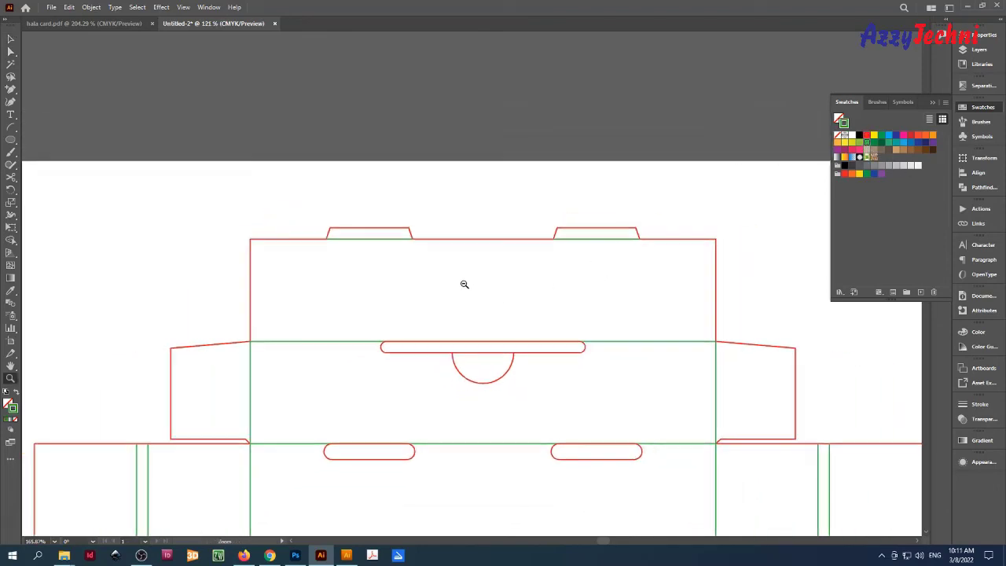
drag(536, 324, 528, 238)
alt+click(503, 339)
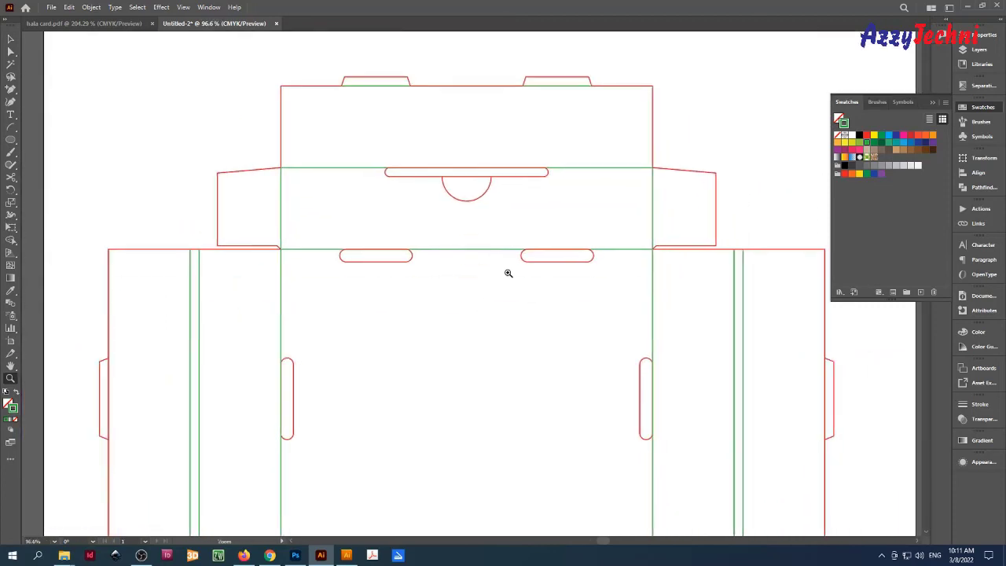
drag(511, 357, 503, 261)
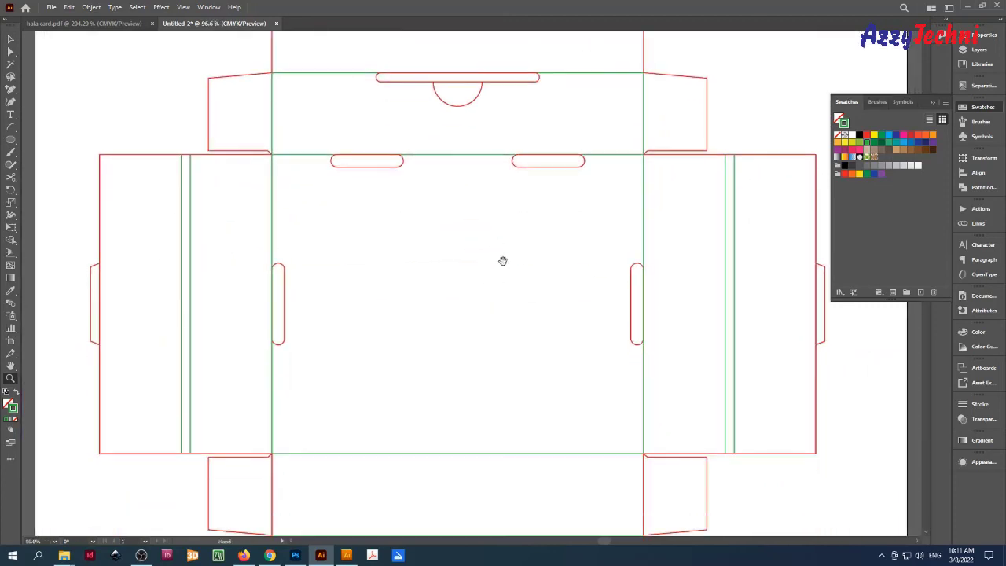
drag(521, 337, 497, 277)
click(234, 222)
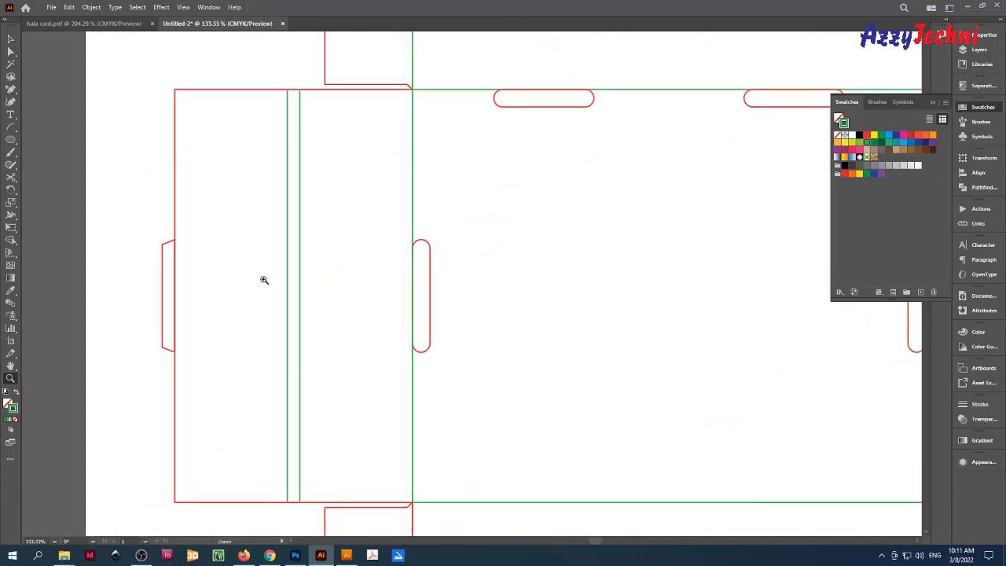
key(a)
click(174, 281)
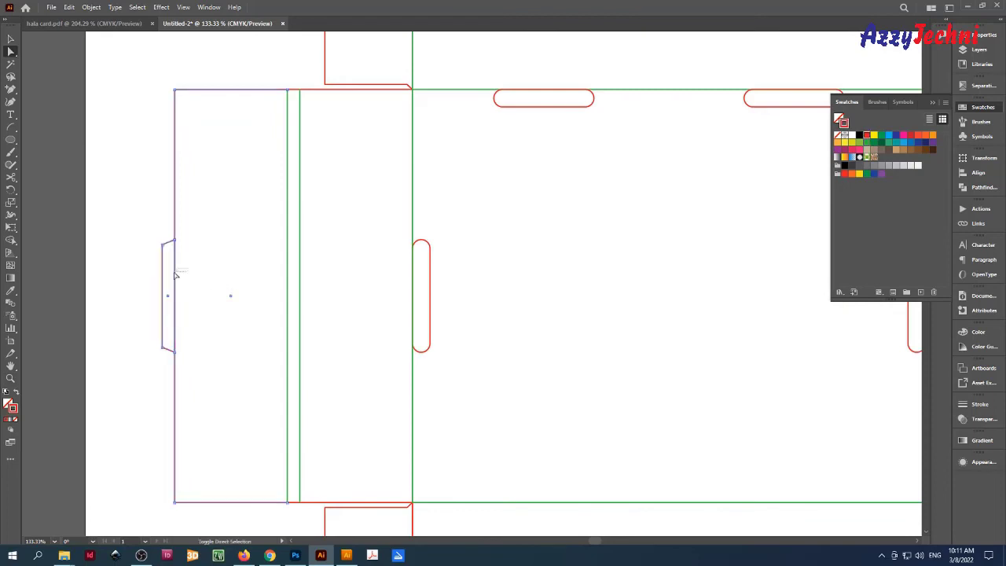
click(258, 268)
click(175, 273)
key(ctrl+x)
key(v)
click(232, 264)
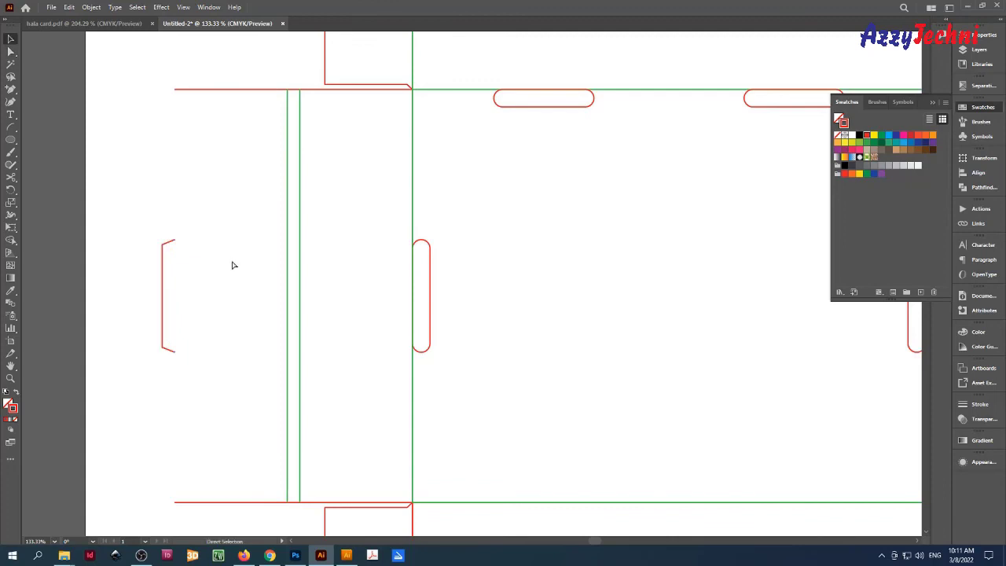
key(ctrl+f)
Sample a green fold line with the Eyedropper to colour the left locking tab's base edge.
click(232, 263)
click(176, 272)
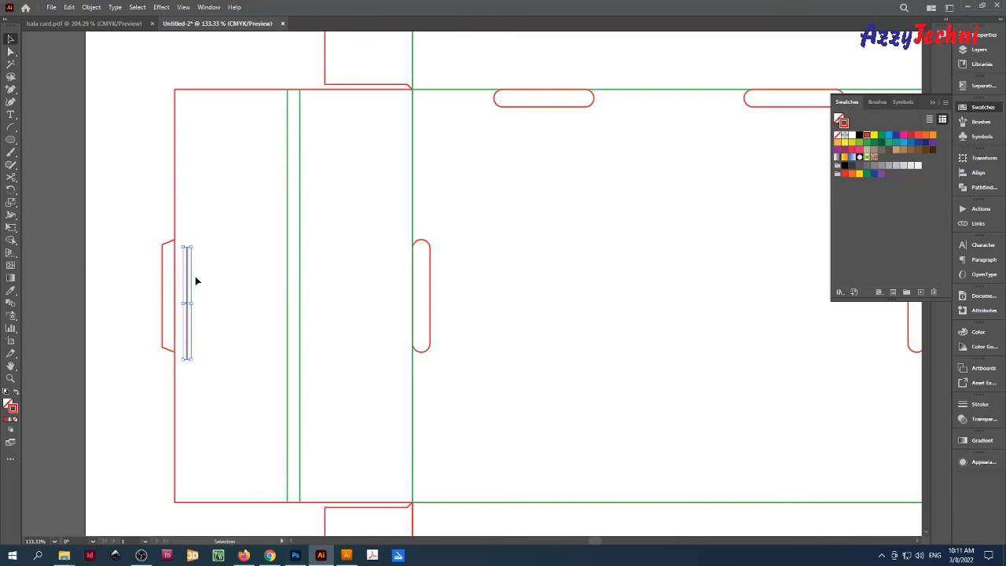
click(267, 258)
key(i)
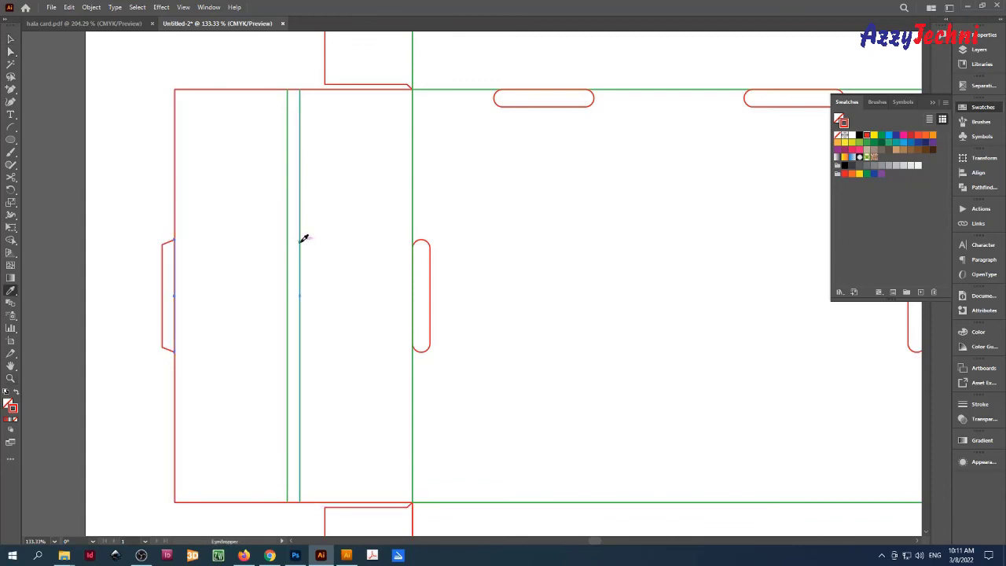
Separate the base edge of the right side panel's locking tab and colour its stroke green.
key(z)
drag(496, 288, 458, 253)
drag(458, 253, 194, 241)
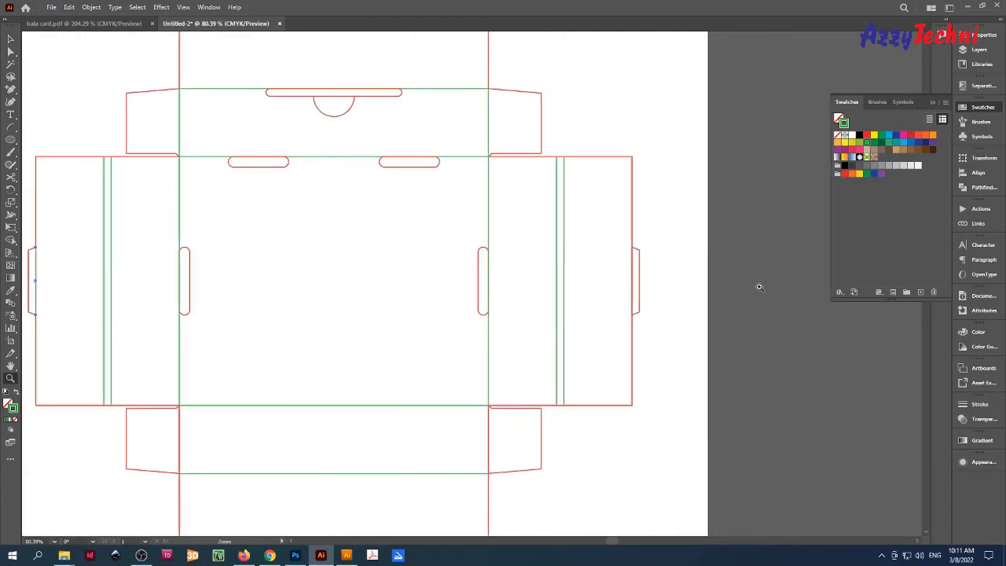
drag(674, 265, 689, 308)
key(a)
drag(604, 277, 618, 292)
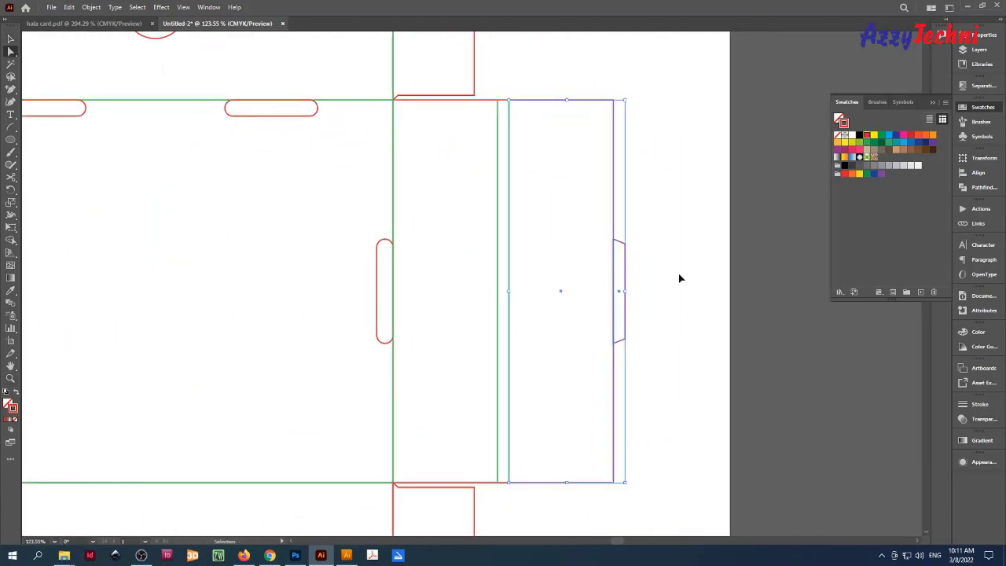
key(Delete)
key(v)
click(733, 249)
key(ctrl+z)
drag(595, 240, 550, 275)
click(677, 267)
Cut the inner edges of the two lower side flaps and paste them in place as separate paths.
key(z)
drag(442, 495, 507, 360)
drag(440, 235, 484, 230)
key(a)
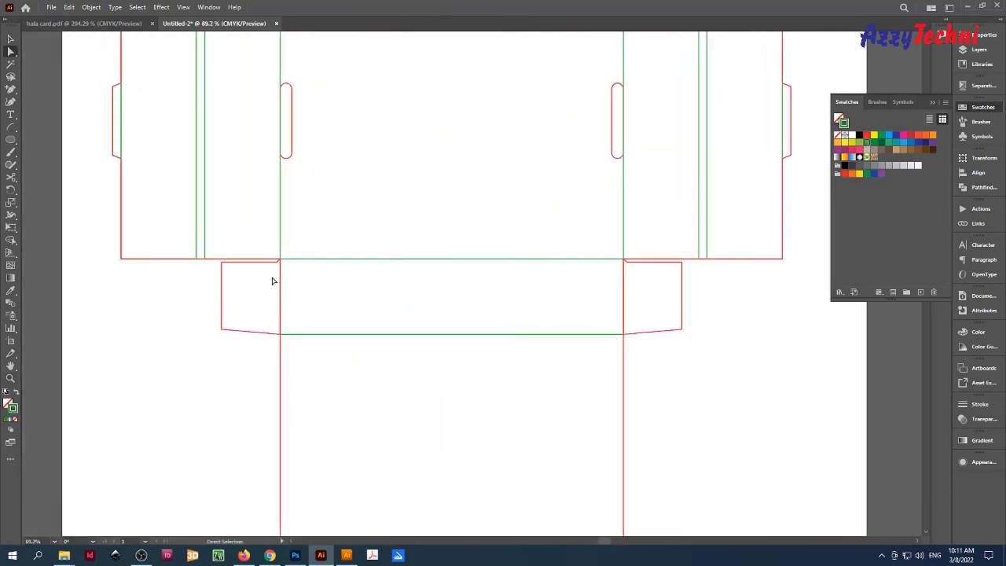
drag(272, 276, 634, 302)
key(Delete)
click(806, 344)
key(ctrl+z)
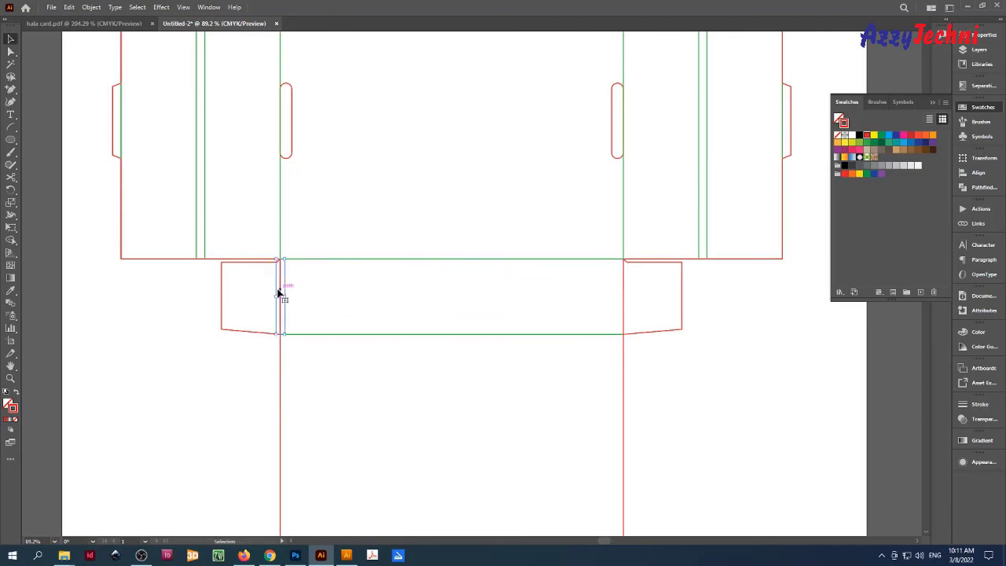
Select both lower flaps' inner edges and sample a green fold line with the Eyedropper to colour them.
drag(260, 276, 639, 295)
key(i)
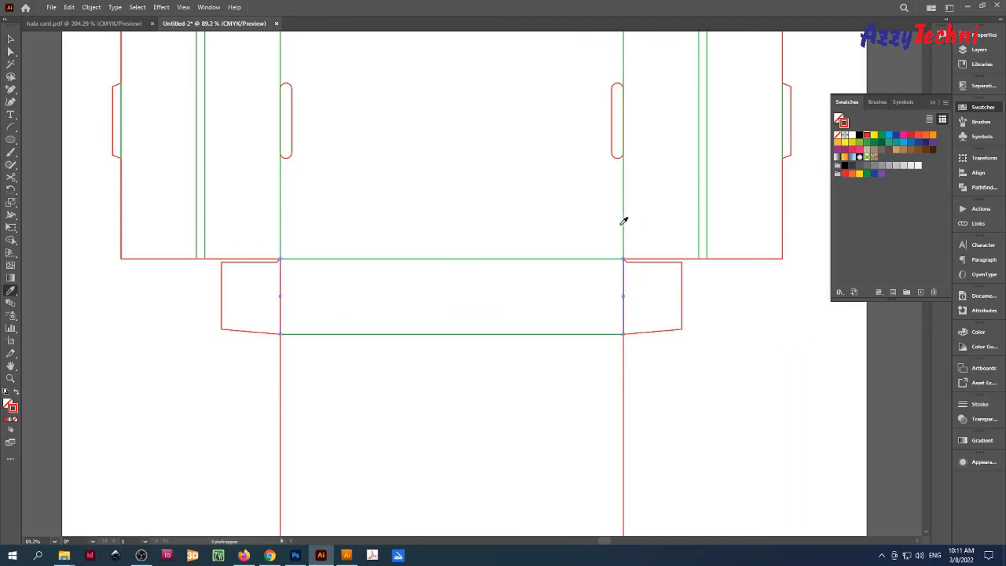
click(624, 227)
Cut the shared edge between the lowest panel and its tuck tab and paste it in place as separate paths.
key(ctrl+space)
drag(493, 359, 451, 361)
drag(505, 446, 501, 244)
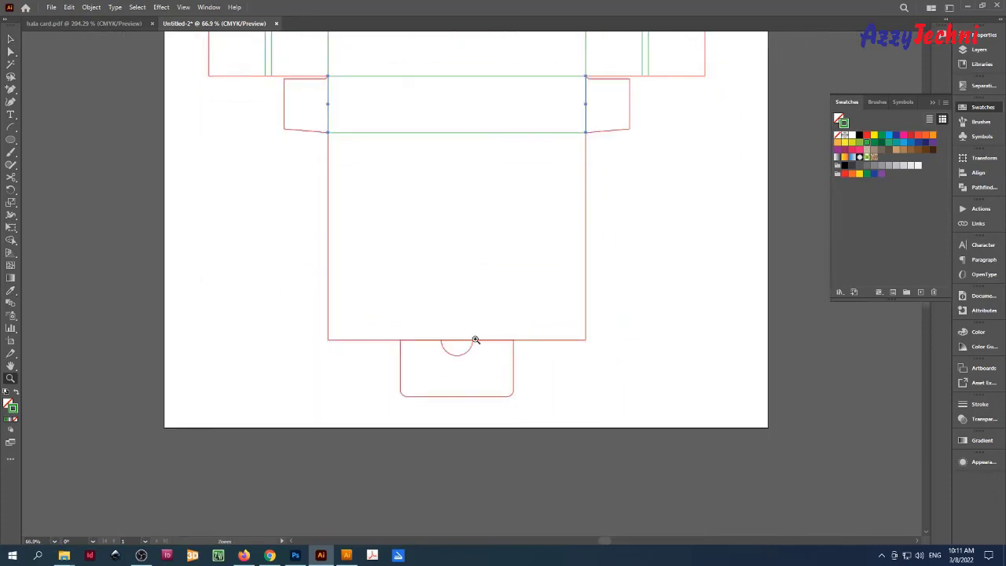
drag(474, 333, 569, 375)
key(a)
click(530, 369)
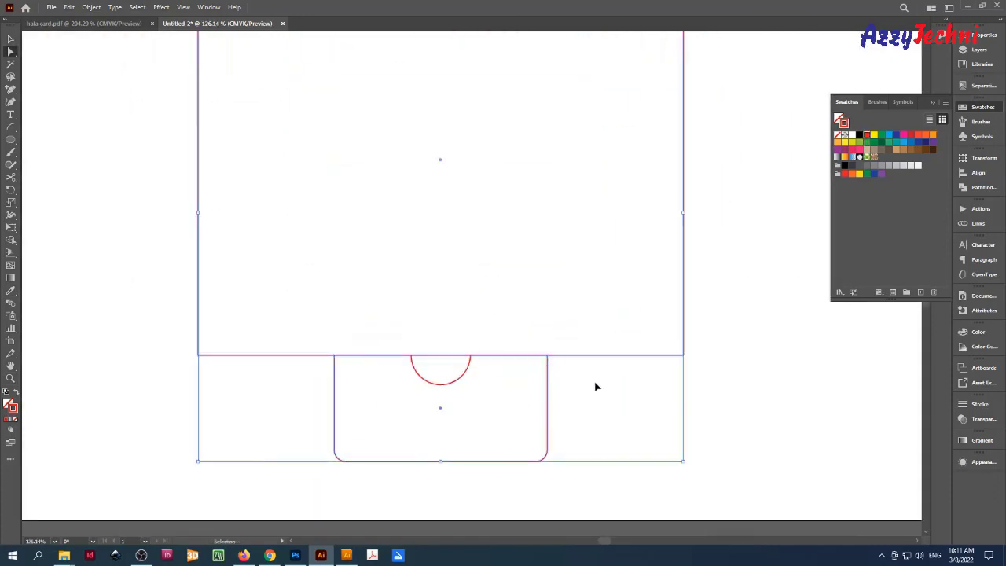
key(ctrl+x)
key(v)
key(ctrl+f)
click(636, 395)
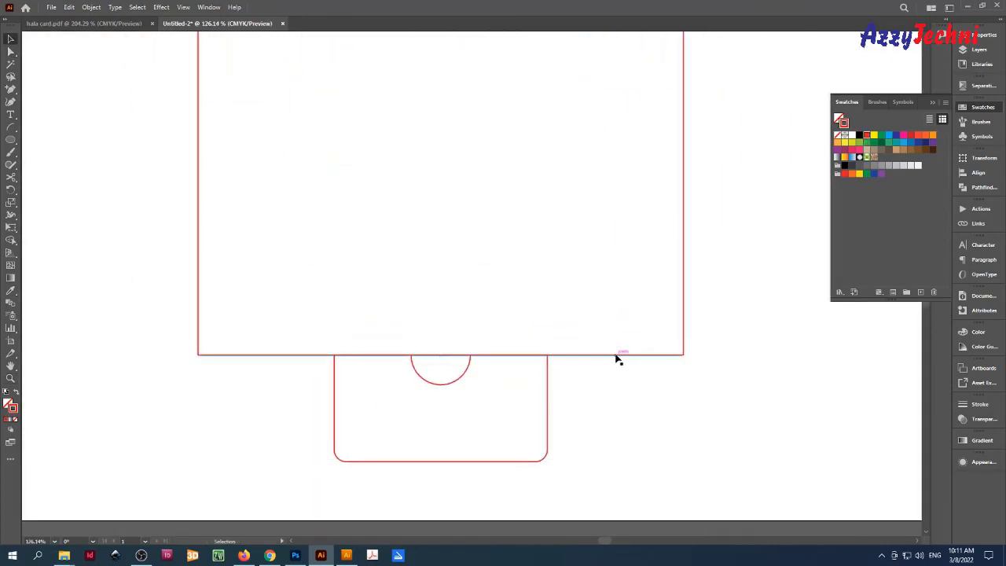
Send the lowest panel's full-width bottom edge to the back.
drag(498, 356, 500, 379)
key(ctrl+z)
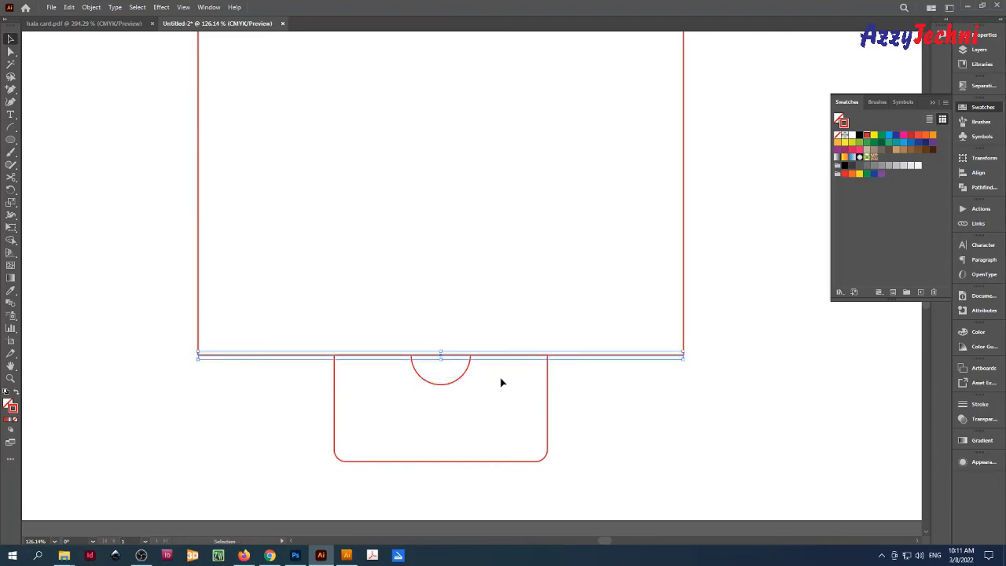
right_click(529, 308)
mouse_move(589, 250)
click(690, 285)
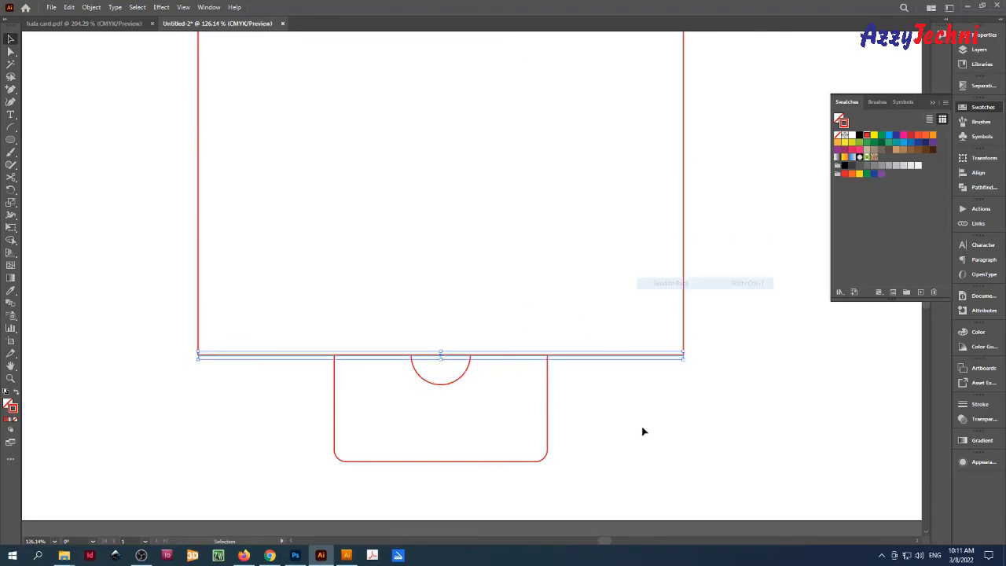
Colour the stroke of the tuck tab's upper edge green.
click(514, 356)
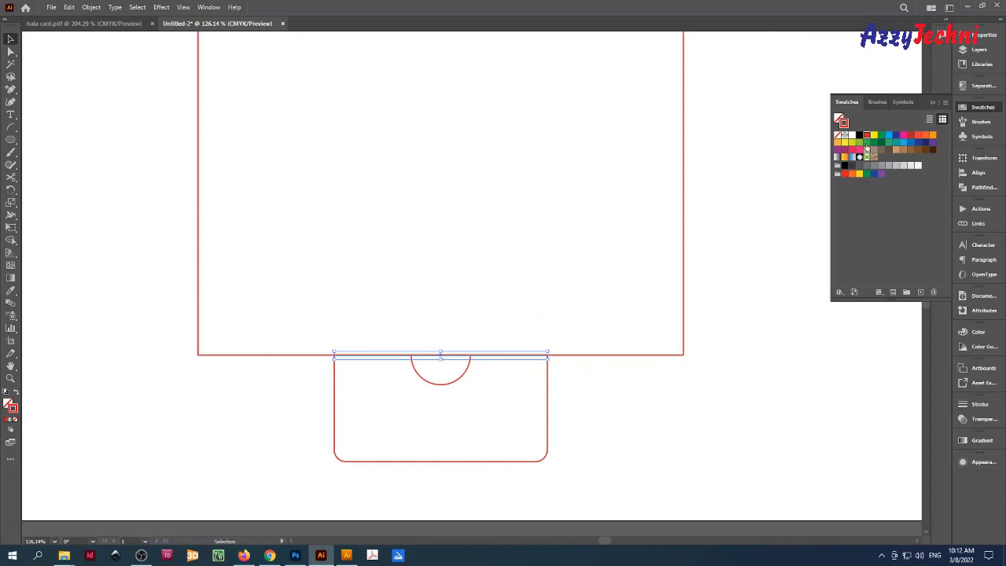
click(810, 319)
key(ctrl+space)
drag(687, 414, 542, 363)
drag(744, 330, 680, 385)
drag(680, 385, 671, 359)
drag(740, 199, 697, 290)
drag(671, 402, 665, 359)
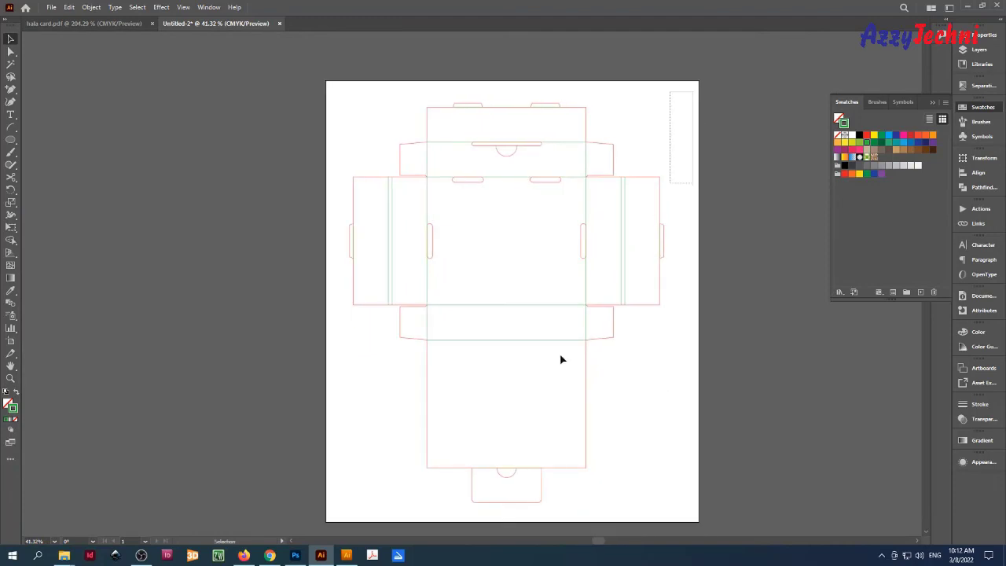
Select the whole dieline and create trim marks around it.
drag(560, 354, 345, 514)
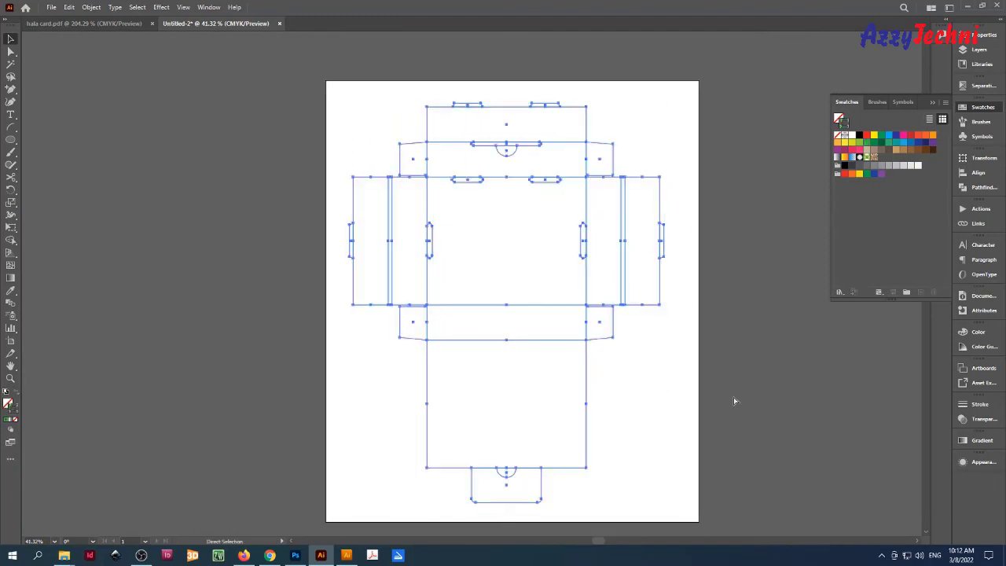
key(v)
click(91, 7)
click(152, 240)
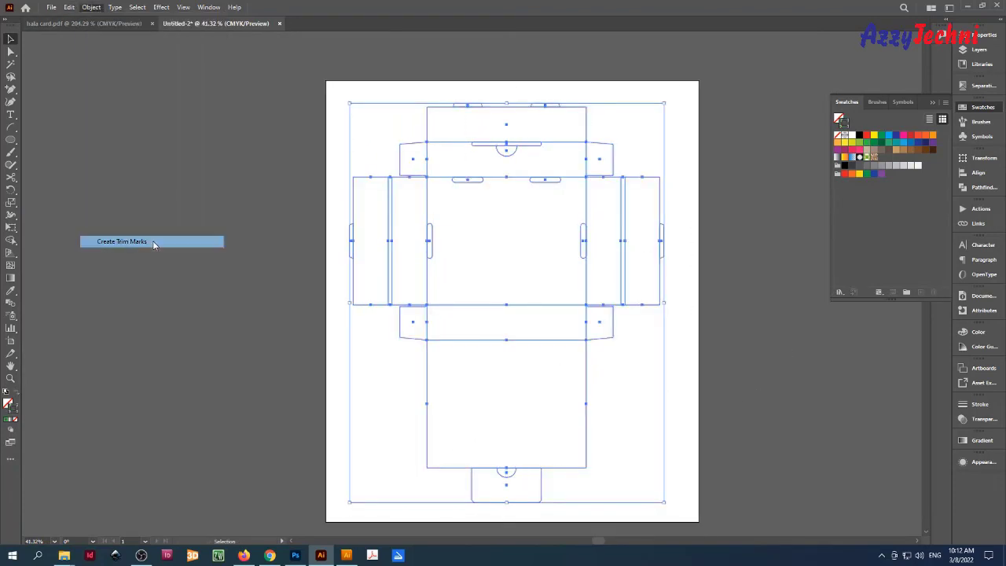
Fit the artboard to the trim marks with the Artboard tool.
scroll(669, 84, up, 2)
key(shift+o)
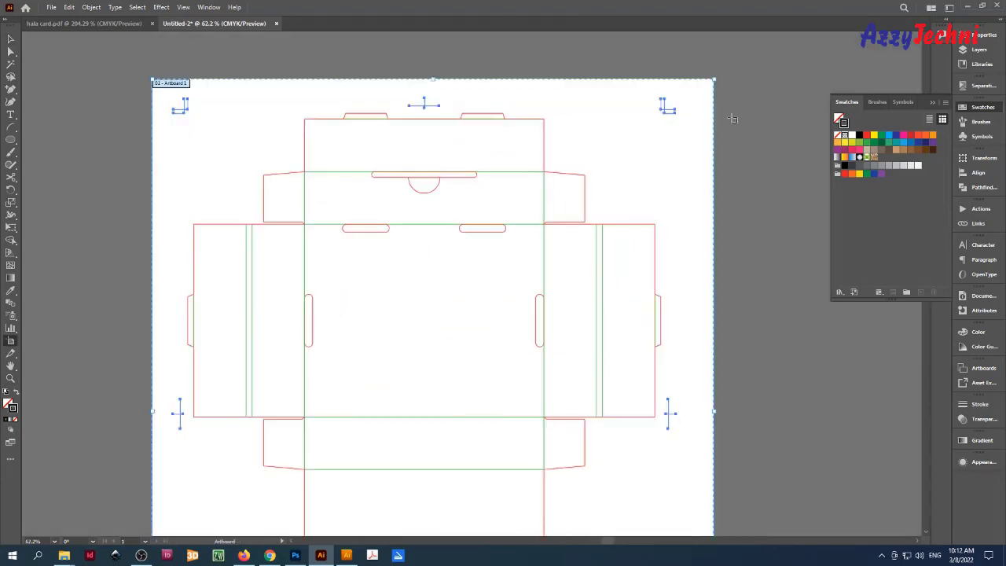
click(666, 108)
key(v)
key(ctrl+0)
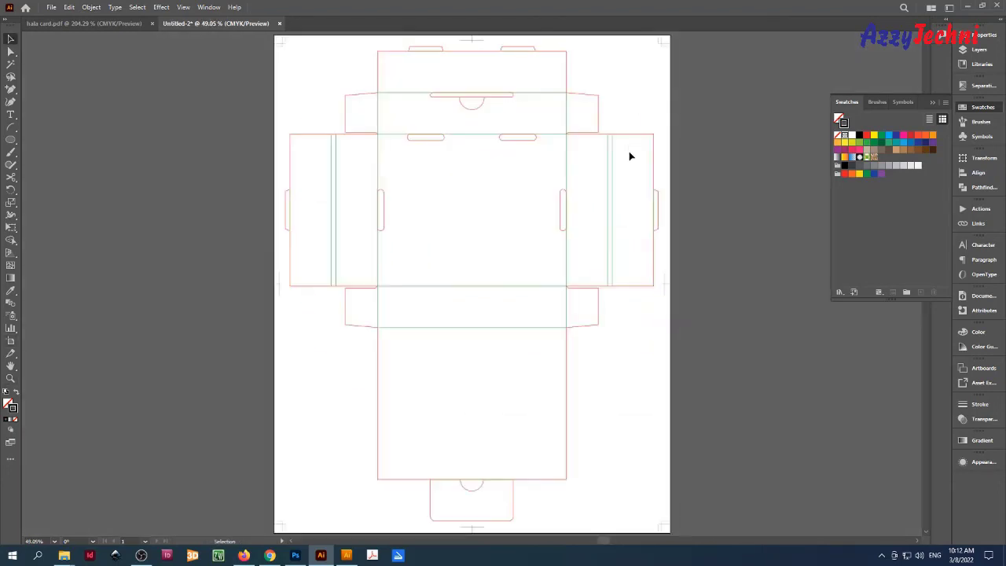